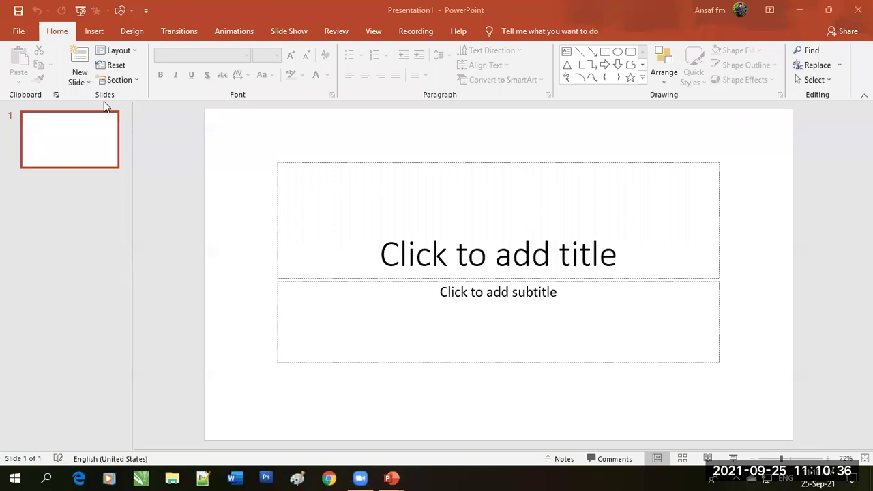
Switch the slide to the Blank layout and apply the black Design variant background.
{"action": "left_click", "coordinate": [127, 54]}
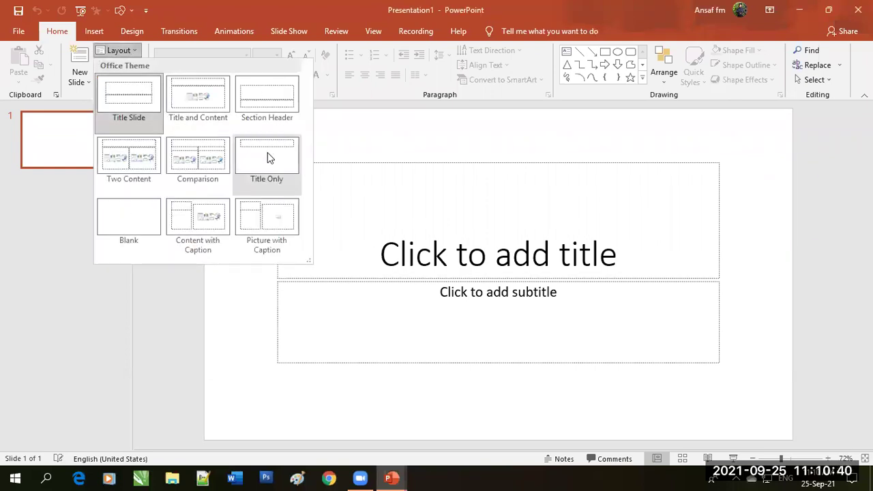
{"action": "left_click", "coordinate": [122, 224]}
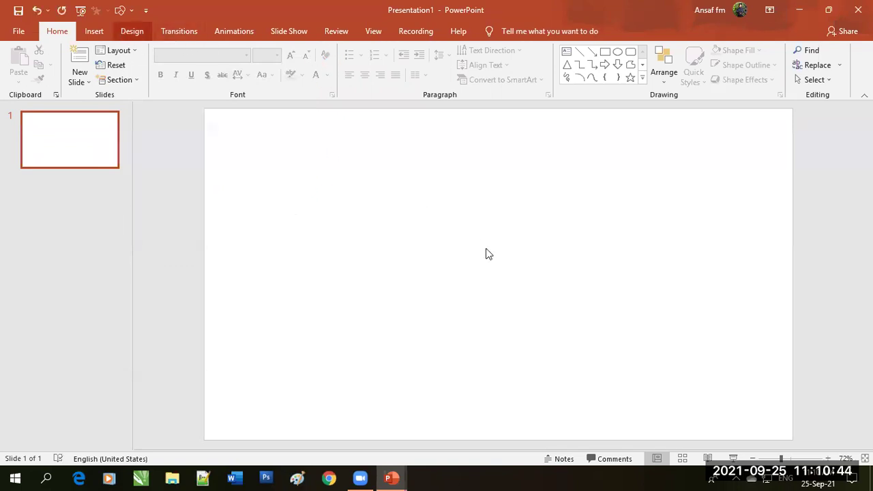
{"action": "left_click", "coordinate": [132, 31]}
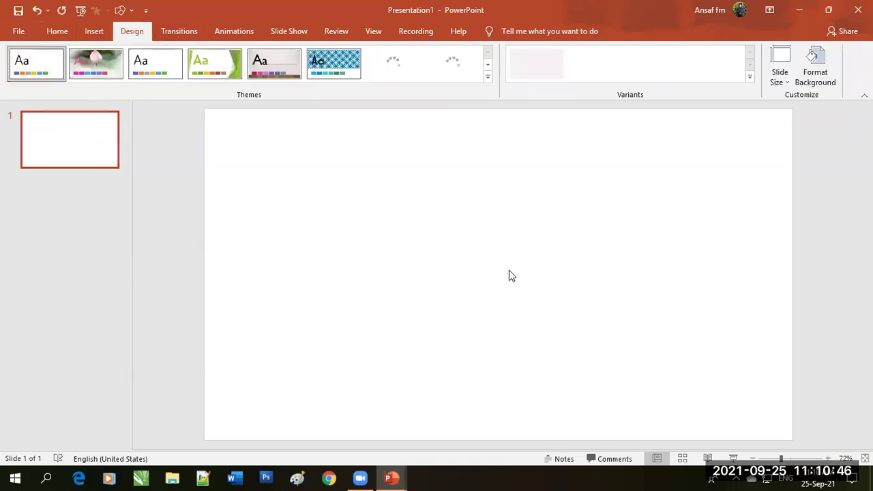
{"action": "left_click", "coordinate": [750, 79]}
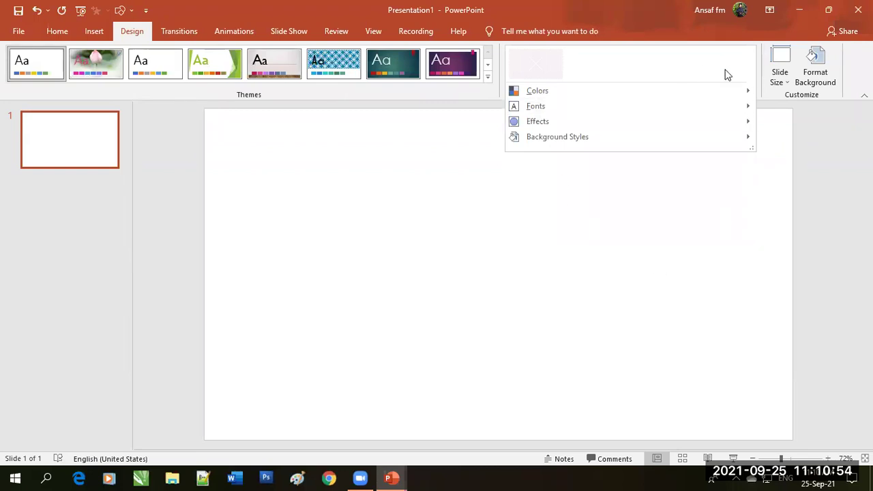
{"action": "left_click", "coordinate": [622, 269]}
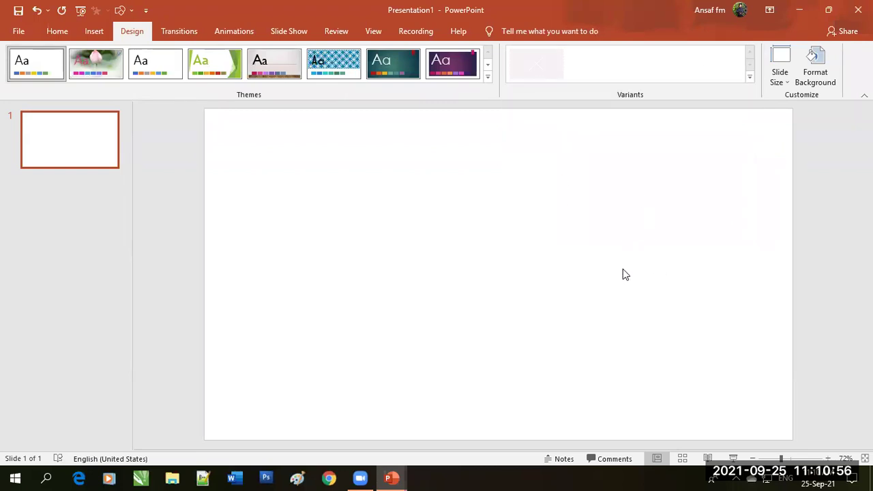
{"action": "left_click", "coordinate": [750, 77]}
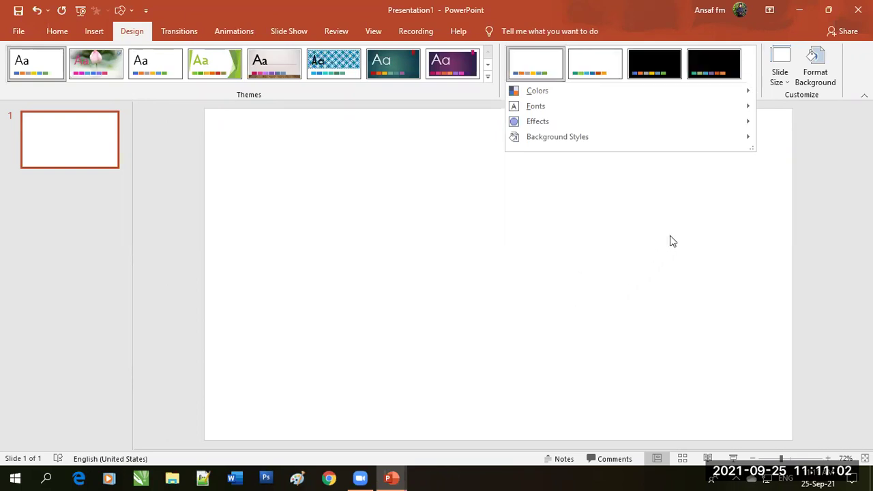
{"action": "left_click", "coordinate": [707, 65]}
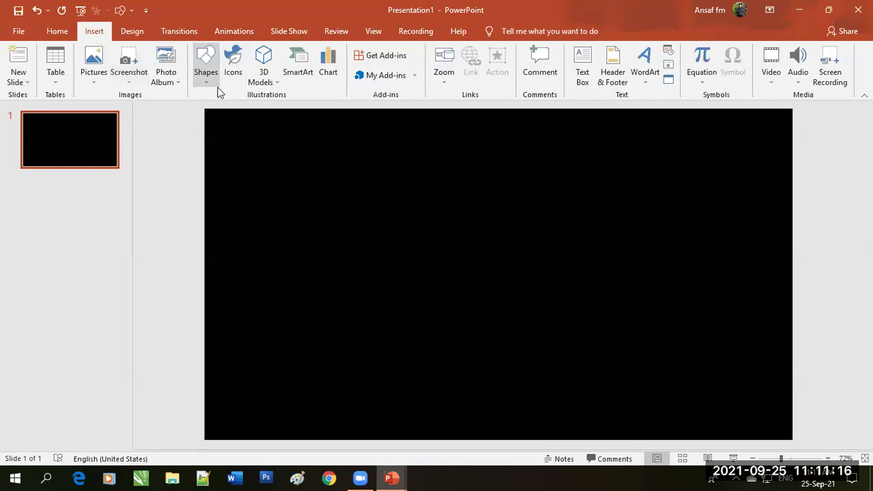
Draw a roughly 1.5-inch oval circle in the slide's centre and open its Format Shape settings.
{"action": "left_click", "coordinate": [207, 84]}
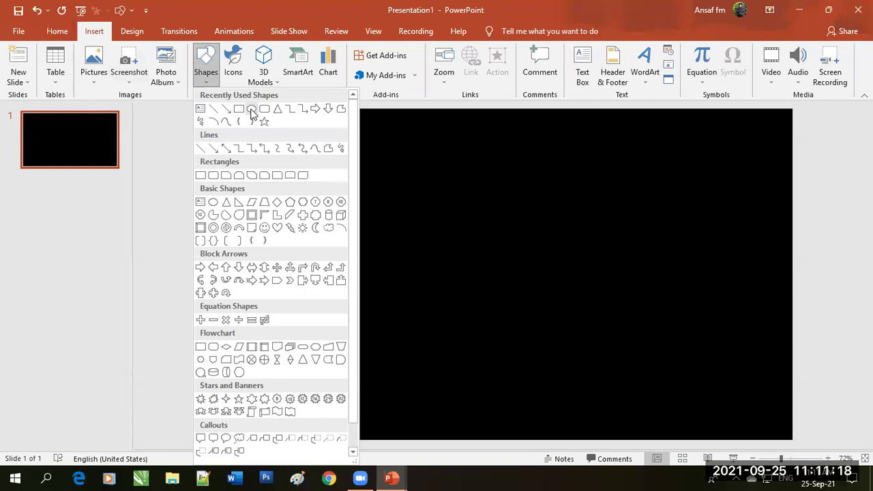
{"action": "left_click", "coordinate": [251, 109]}
{"action": "mouse_move", "coordinate": [468, 228]}
{"action": "left_mouse_down"}
{"action": "mouse_move", "coordinate": [517, 292]}
{"action": "mouse_move", "coordinate": [505, 292]}
{"action": "left_mouse_up"}
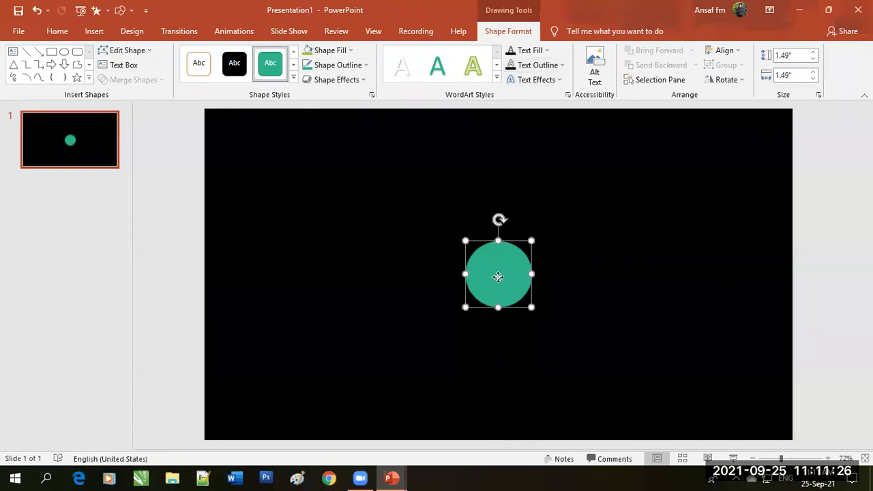
{"action": "right_click", "coordinate": [497, 275]}
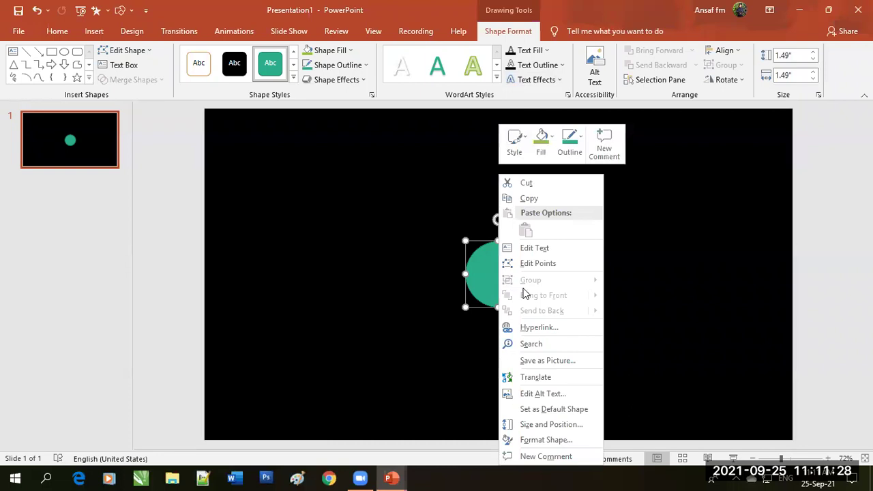
{"action": "left_click", "coordinate": [550, 444]}
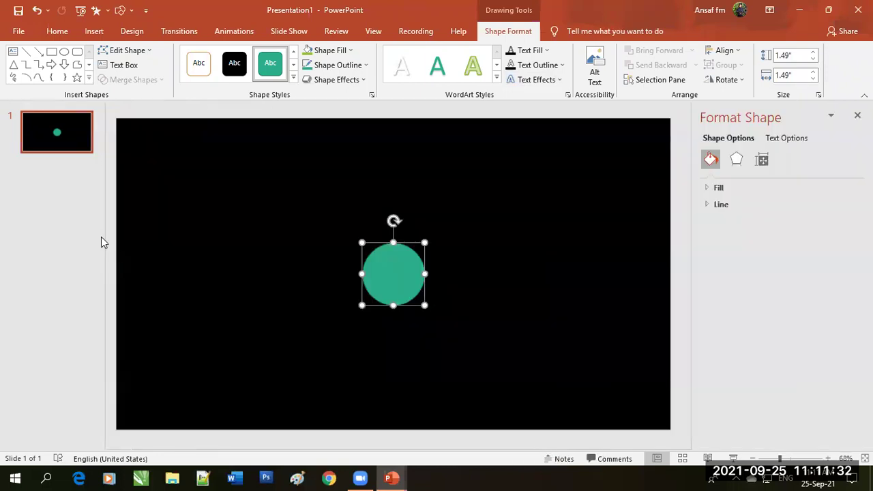
Remove the circle's outline and give it a radial gradient fill.
{"action": "left_click_drag", "start_coordinate": [105, 238], "coordinate": [77, 232]}
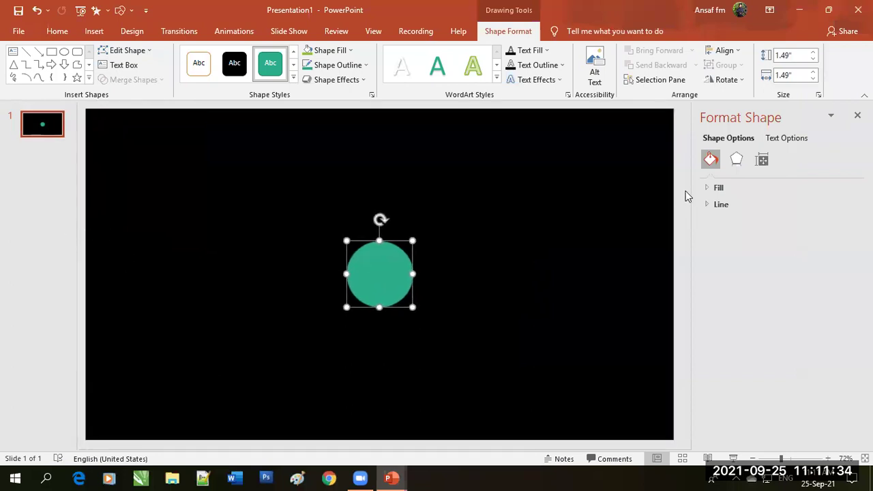
{"action": "left_click", "coordinate": [718, 204]}
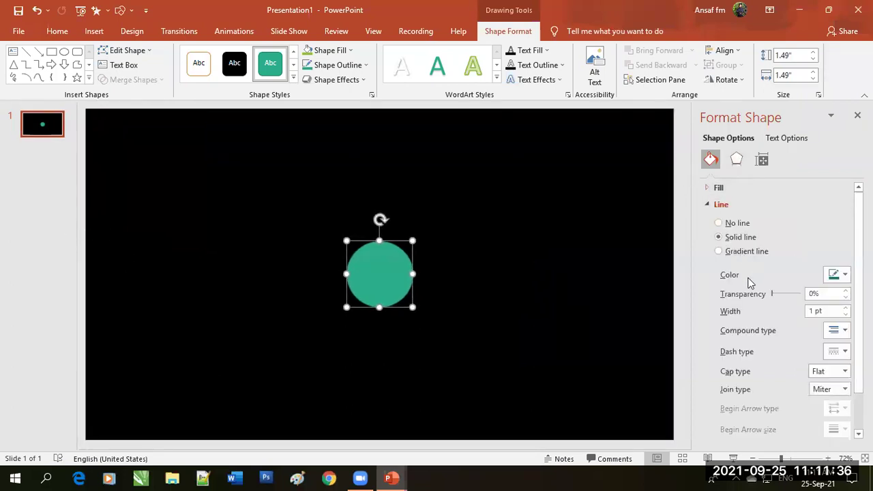
{"action": "left_click", "coordinate": [726, 224]}
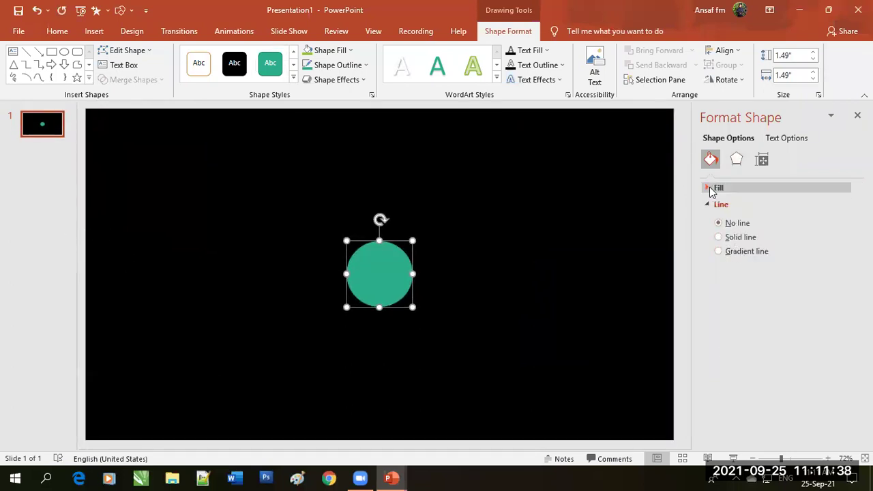
{"action": "left_click", "coordinate": [711, 189]}
{"action": "left_click", "coordinate": [748, 236]}
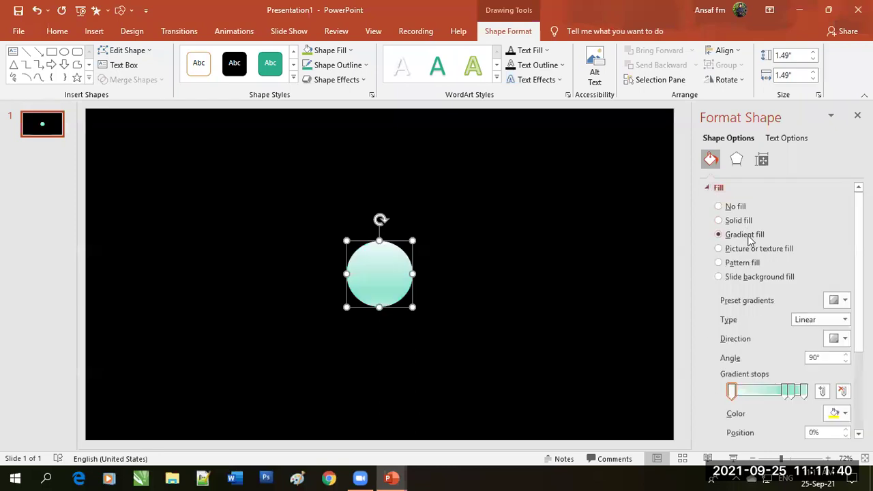
{"action": "left_click", "coordinate": [841, 302]}
{"action": "left_click", "coordinate": [841, 302]}
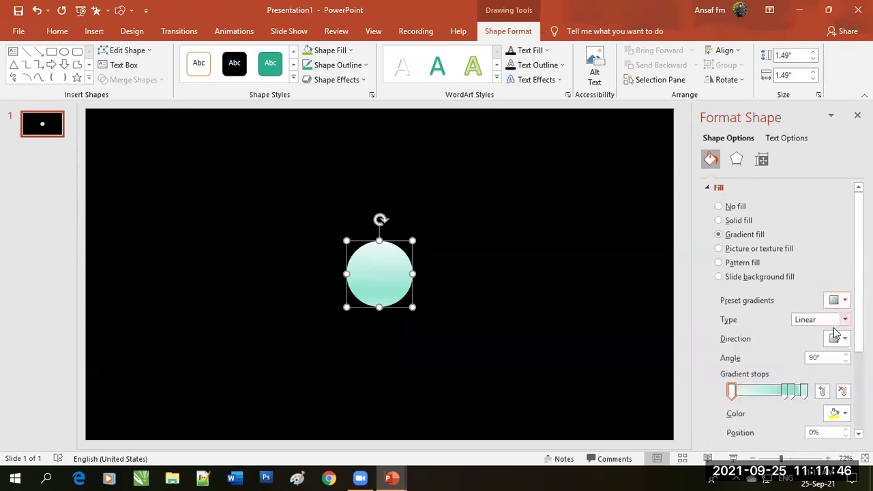
{"action": "left_click", "coordinate": [846, 321]}
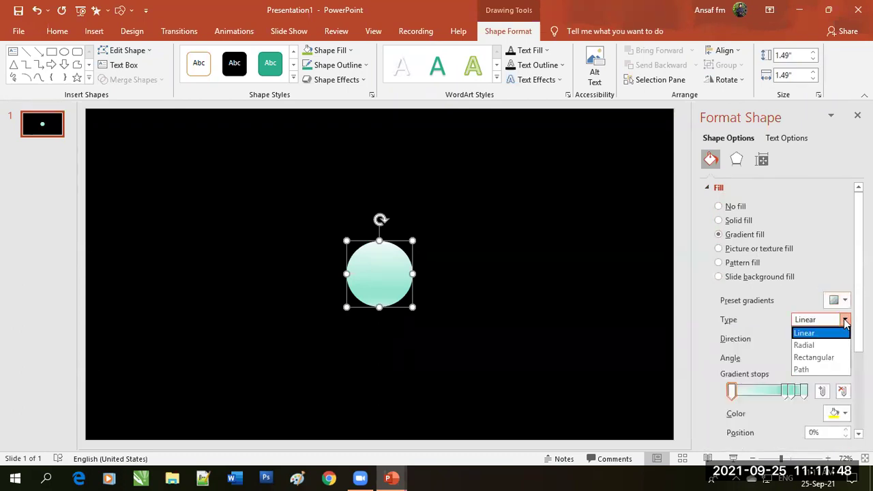
{"action": "left_click", "coordinate": [820, 346]}
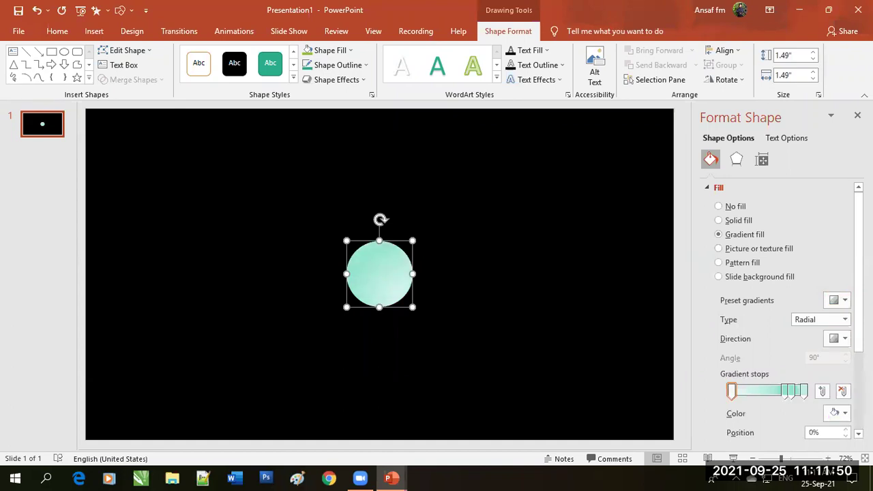
{"action": "left_click", "coordinate": [844, 338]}
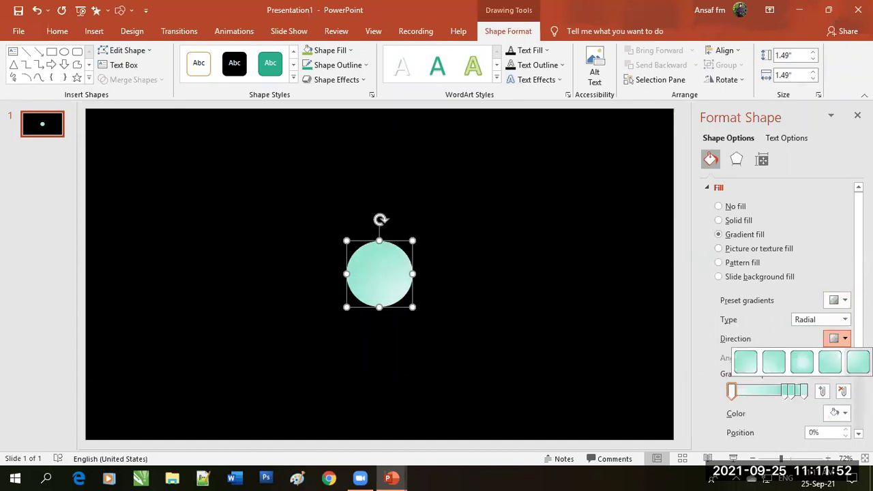
{"action": "left_click", "coordinate": [857, 362]}
Set the gradient's right stop to red at the far end and its left stop to orange.
{"action": "left_click", "coordinate": [791, 390]}
{"action": "left_click_drag", "start_coordinate": [786, 390], "coordinate": [803, 390]}
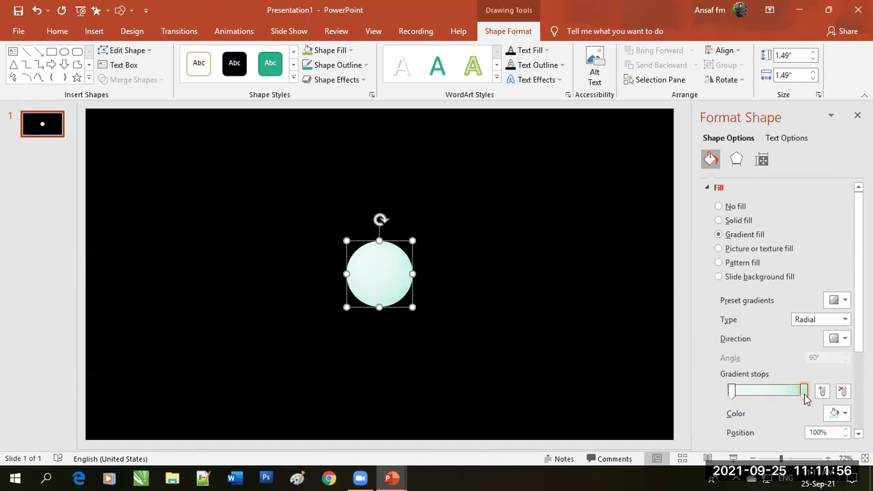
{"action": "left_click", "coordinate": [844, 413]}
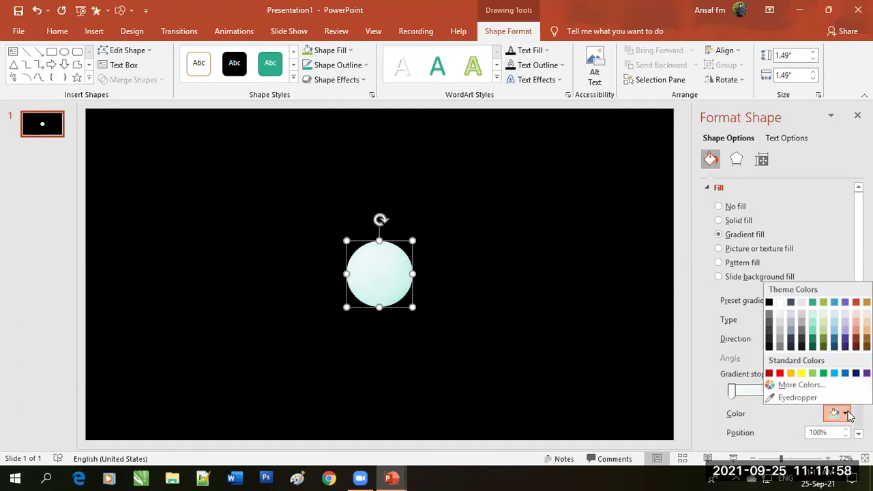
{"action": "left_click", "coordinate": [783, 376]}
{"action": "left_click", "coordinate": [730, 392]}
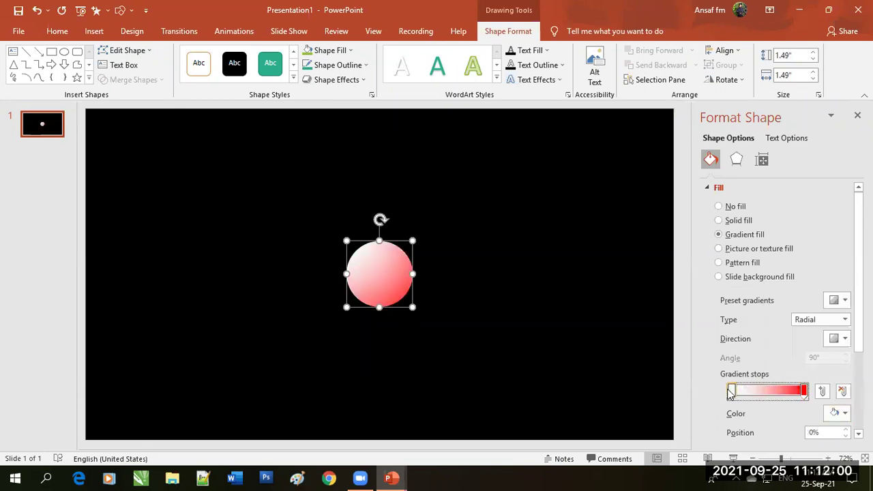
{"action": "left_click", "coordinate": [845, 414]}
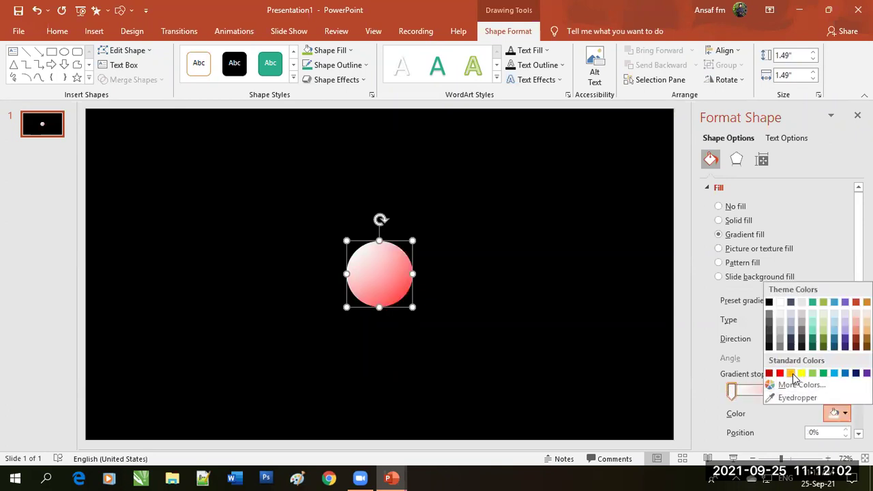
{"action": "left_click", "coordinate": [791, 373]}
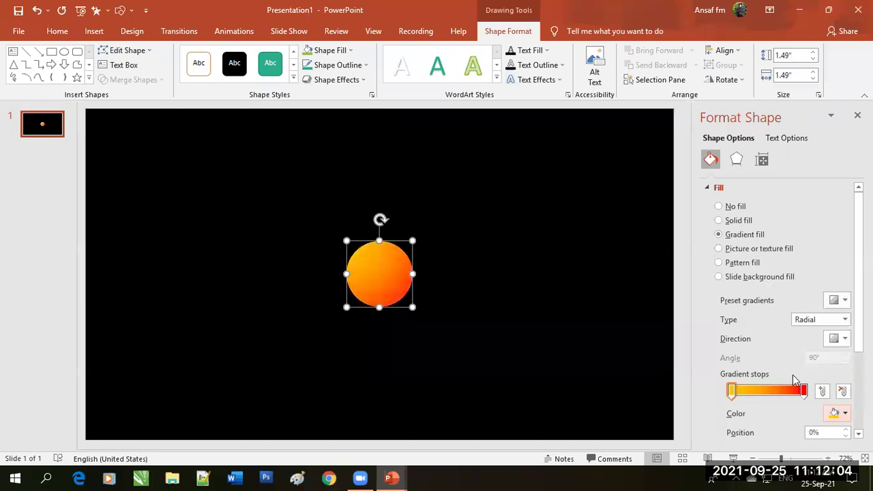
{"action": "left_click", "coordinate": [501, 298]}
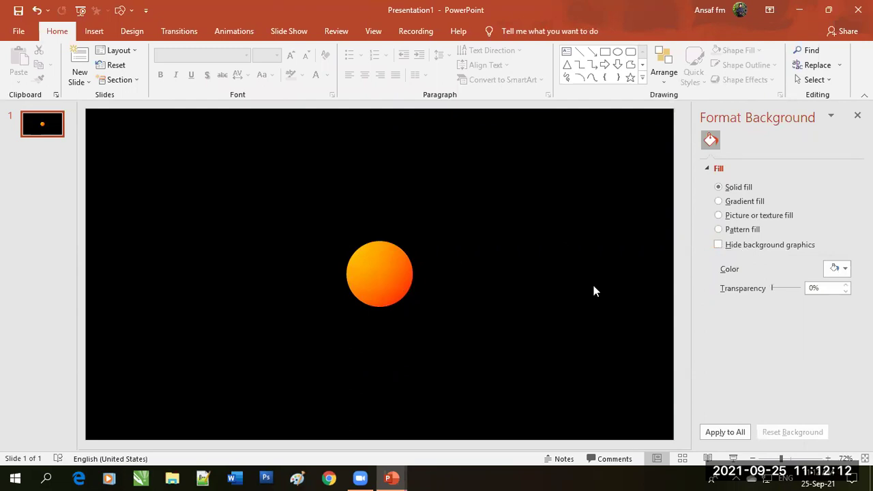
Draw a small 0.45-inch oval just right of the sun.
{"action": "left_click", "coordinate": [95, 31]}
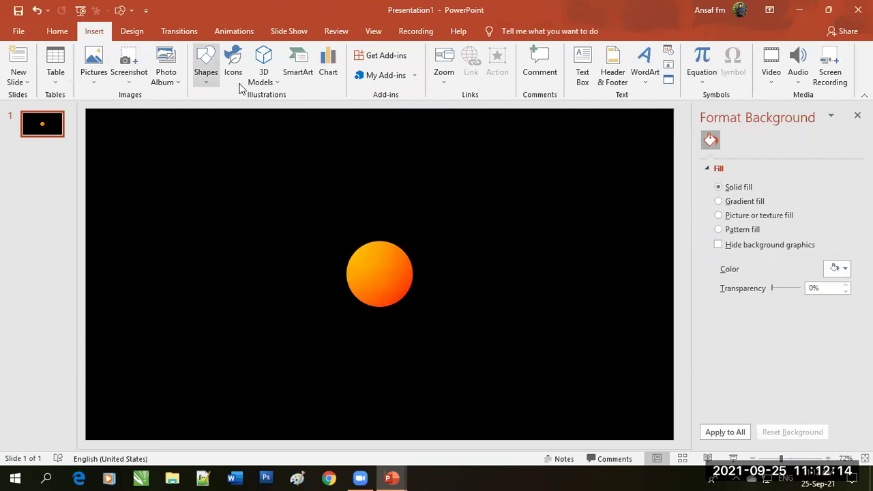
{"action": "left_click", "coordinate": [207, 76]}
{"action": "left_click", "coordinate": [251, 109]}
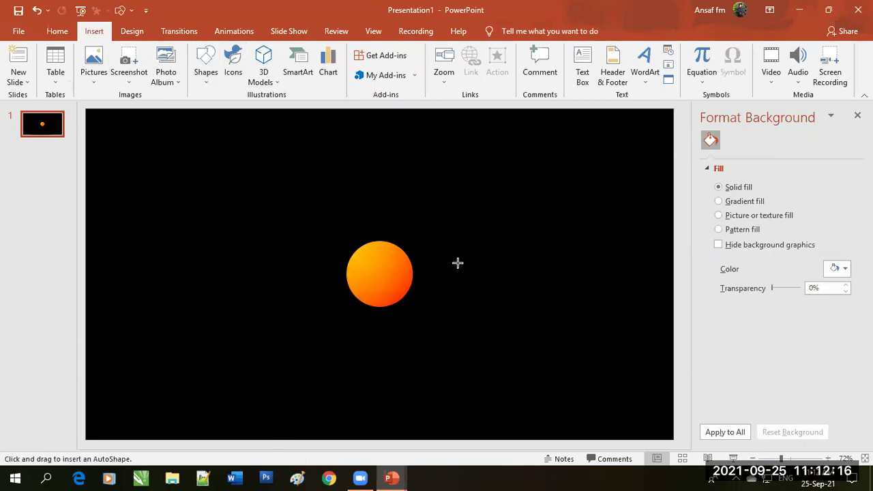
{"action": "left_click_drag", "start_coordinate": [465, 279], "coordinate": [474, 280]}
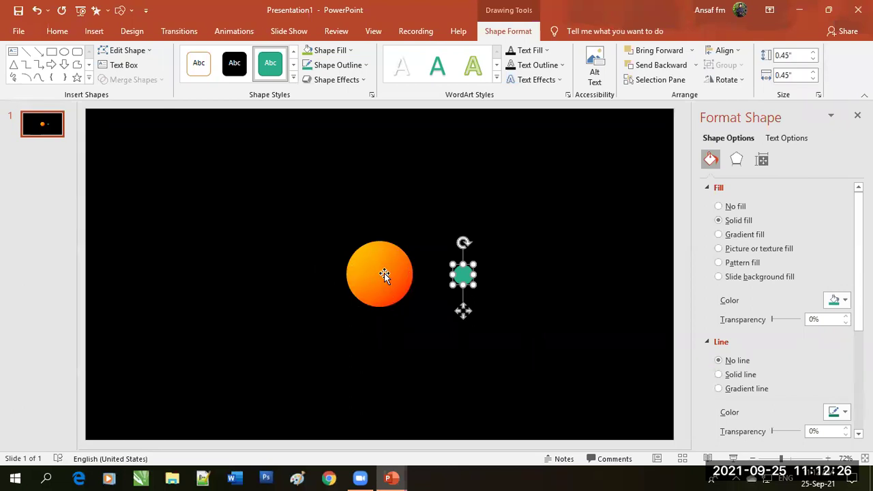
{"action": "left_click_drag", "start_coordinate": [473, 286], "coordinate": [476, 285]}
Remove the small circle's outline and switch its fill to a gradient.
{"action": "scroll", "coordinate": [480, 296], "scroll_direction": "up", "scroll_amount": 1, "text": "ctrl"}
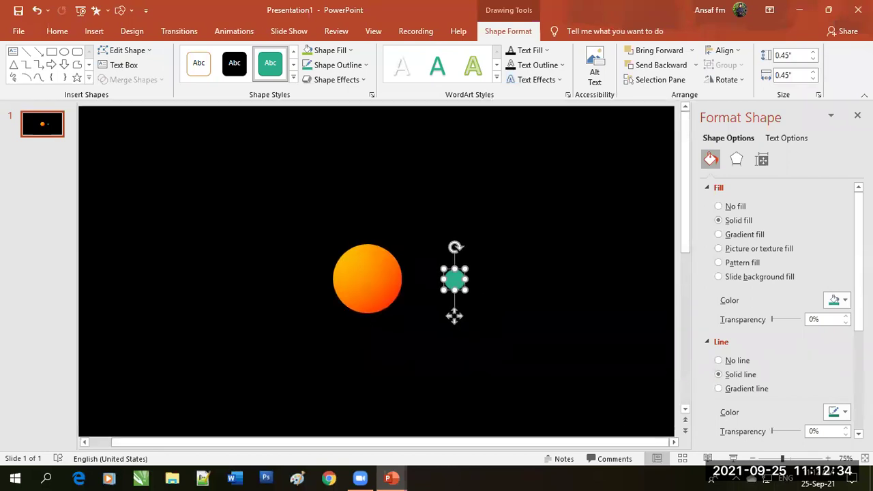
{"action": "scroll", "coordinate": [453, 308], "scroll_direction": "up", "scroll_amount": 5, "text": "ctrl"}
{"action": "scroll", "coordinate": [380, 352], "scroll_direction": "up", "scroll_amount": 5, "text": "ctrl"}
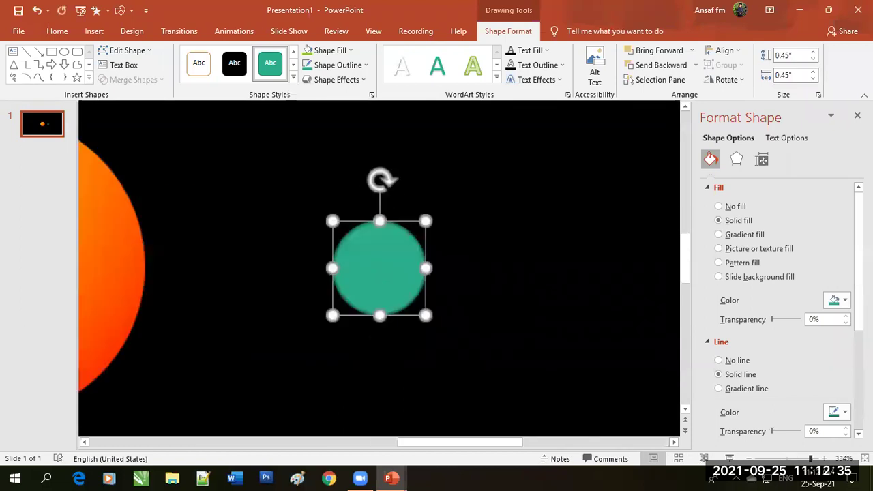
{"action": "left_click", "coordinate": [743, 363]}
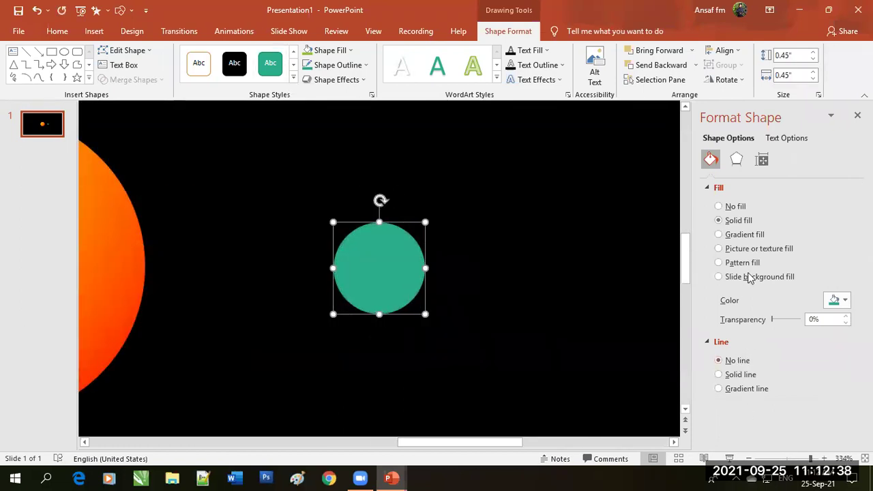
{"action": "left_click", "coordinate": [745, 234]}
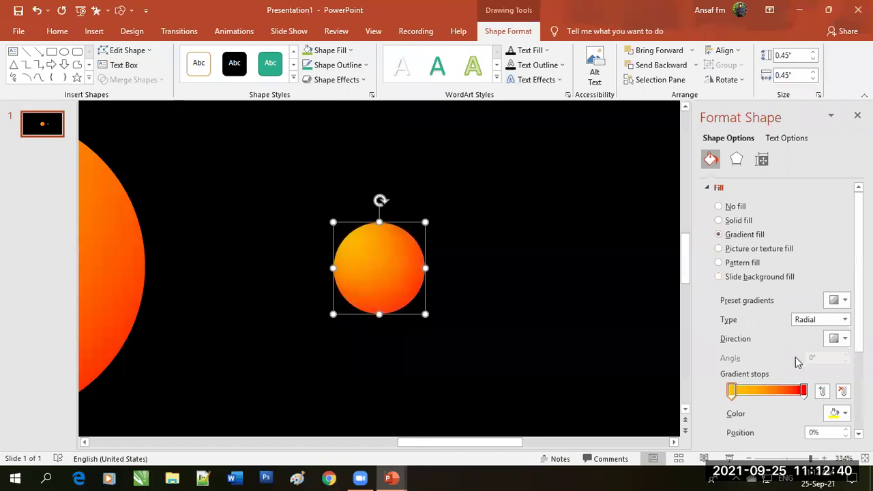
Colour the gradient's end stop dark gold and its starting stop light peach.
{"action": "left_click", "coordinate": [803, 390]}
{"action": "left_click", "coordinate": [836, 413]}
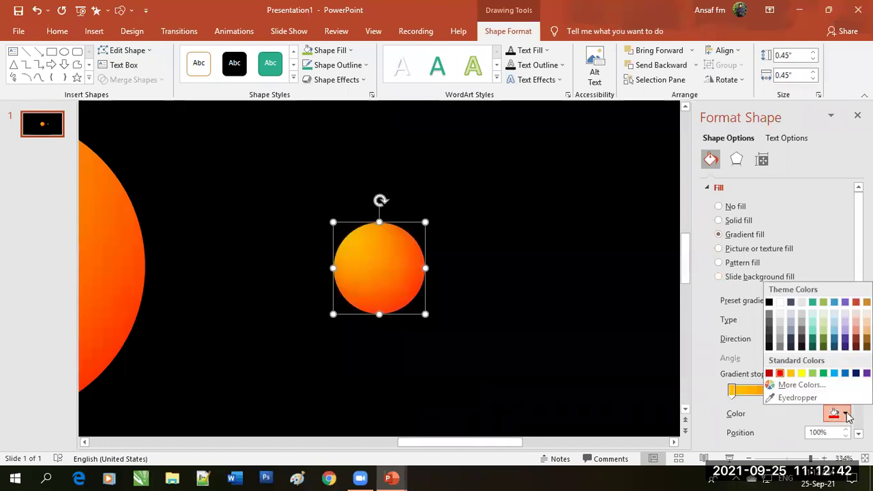
{"action": "left_click", "coordinate": [866, 338]}
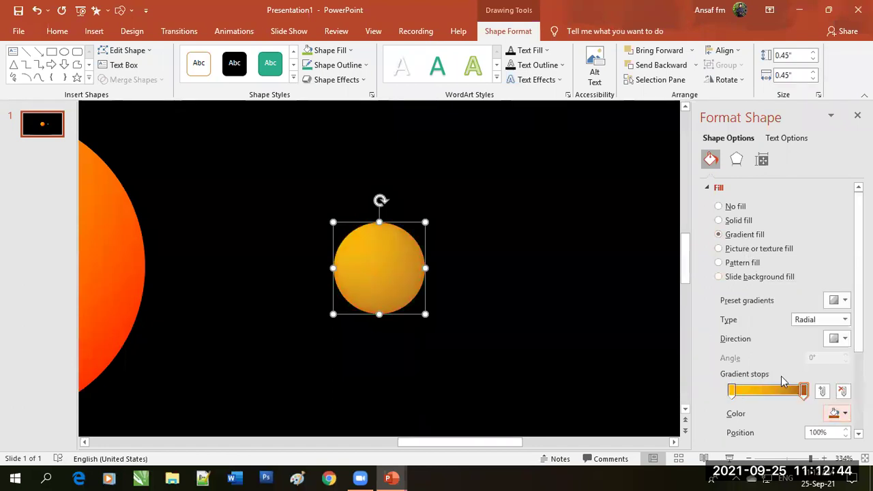
{"action": "left_click", "coordinate": [732, 390]}
{"action": "left_click", "coordinate": [835, 413]}
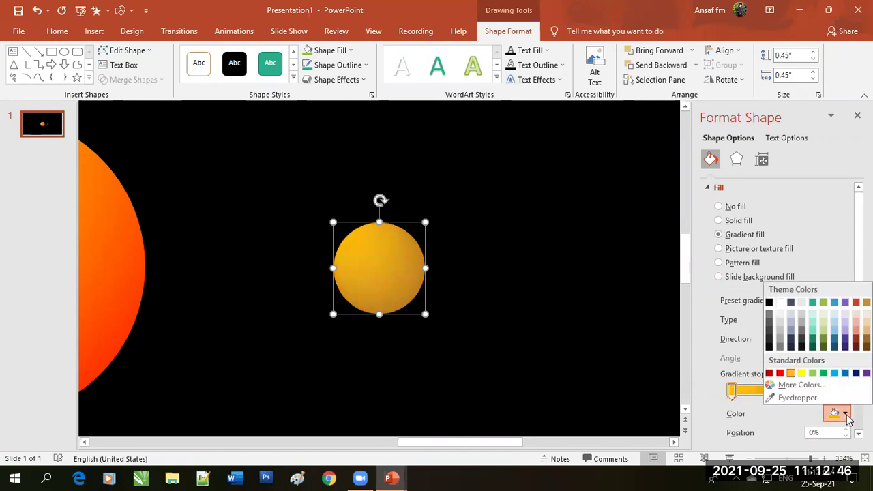
{"action": "left_click", "coordinate": [866, 322]}
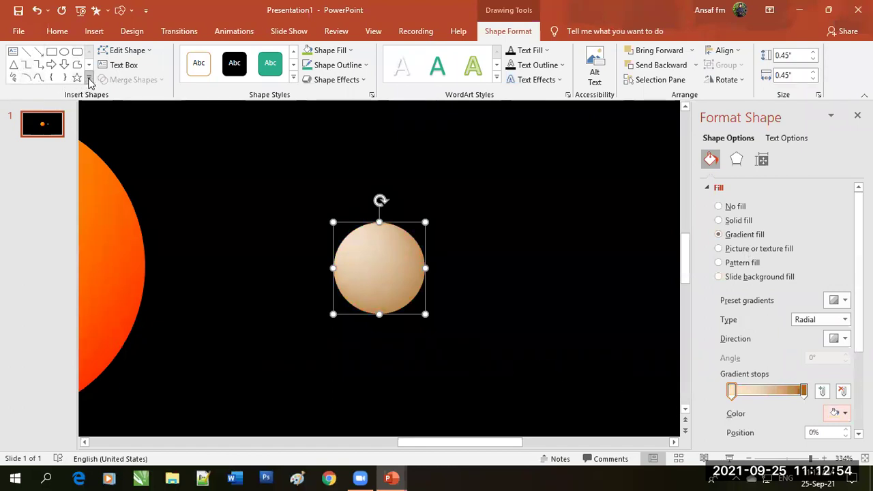
Draw an arc and reshape it into a flat, wide ellipse stretching past the planet.
{"action": "left_click", "coordinate": [26, 78]}
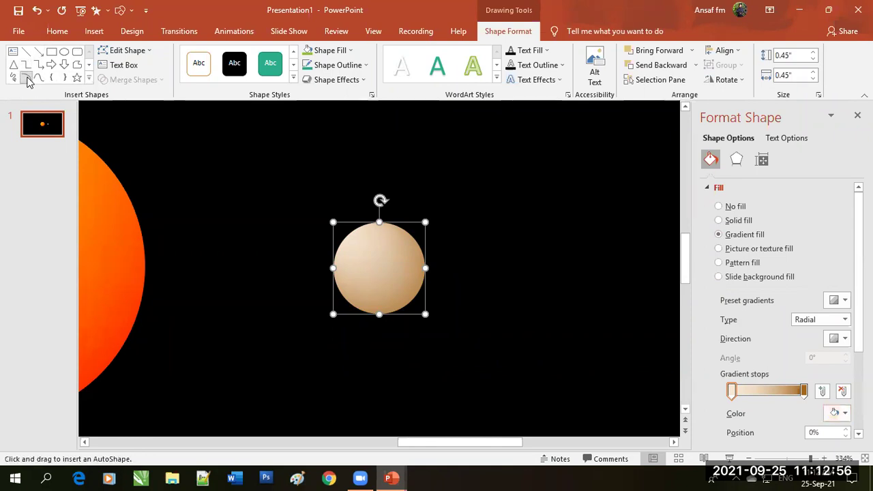
{"action": "left_click_drag", "start_coordinate": [476, 217], "coordinate": [582, 317]}
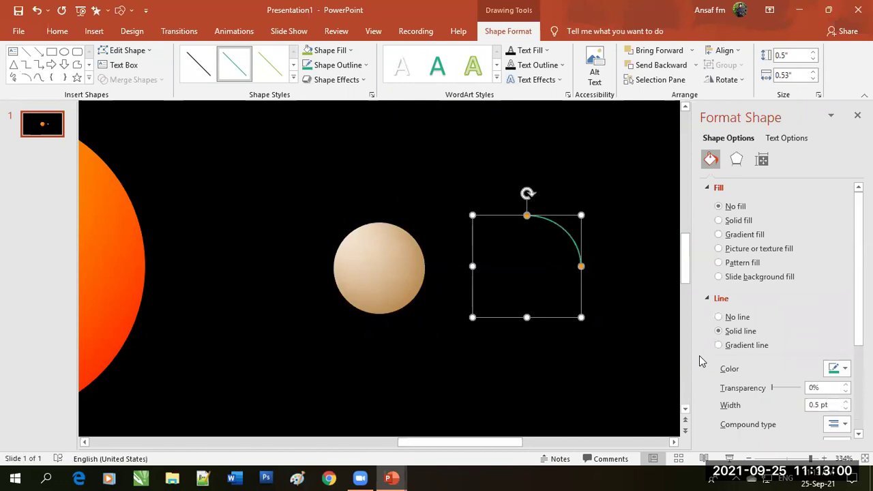
{"action": "left_click", "coordinate": [565, 300]}
{"action": "left_click_drag", "start_coordinate": [566, 304], "coordinate": [478, 309]}
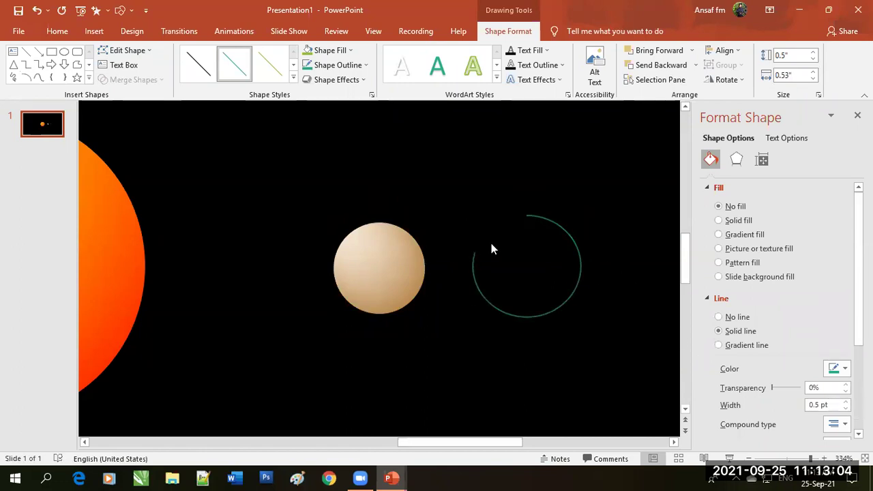
{"action": "left_click_drag", "start_coordinate": [491, 249], "coordinate": [488, 251]}
{"action": "left_click_drag", "start_coordinate": [527, 216], "coordinate": [550, 231]}
{"action": "left_click_drag", "start_coordinate": [581, 255], "coordinate": [580, 253]}
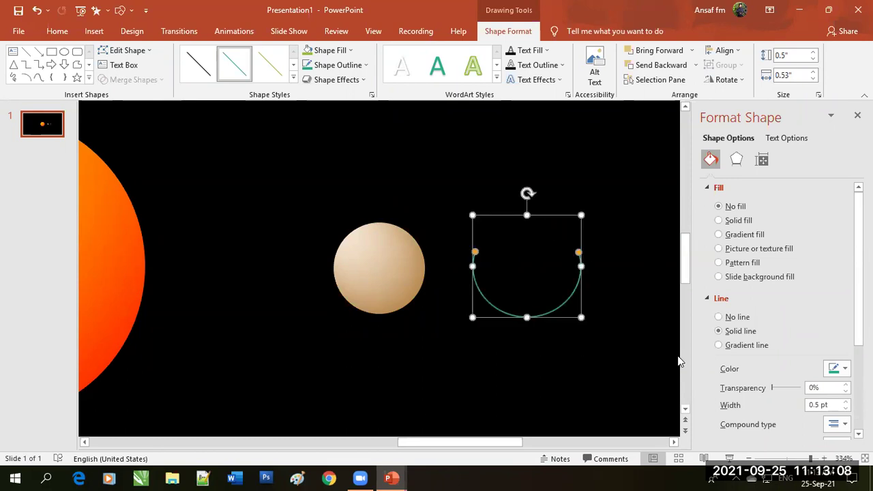
{"action": "left_click_drag", "start_coordinate": [528, 318], "coordinate": [527, 226]}
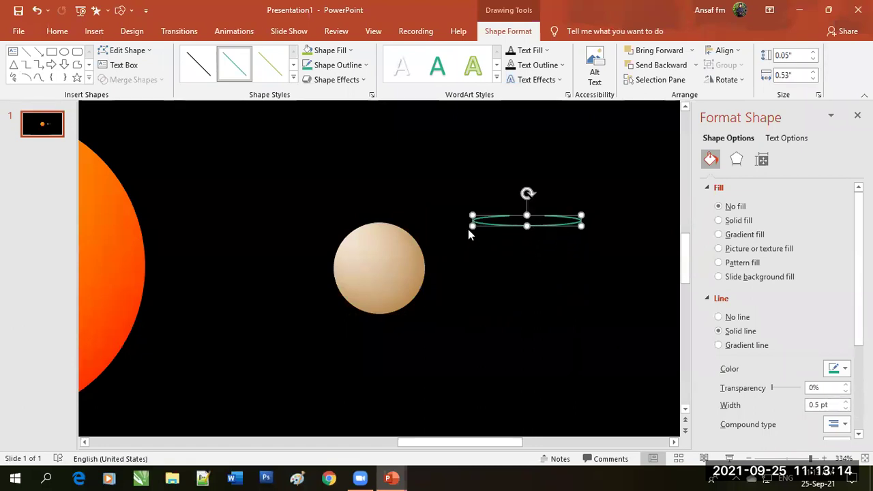
{"action": "left_click_drag", "start_coordinate": [472, 225], "coordinate": [477, 234]}
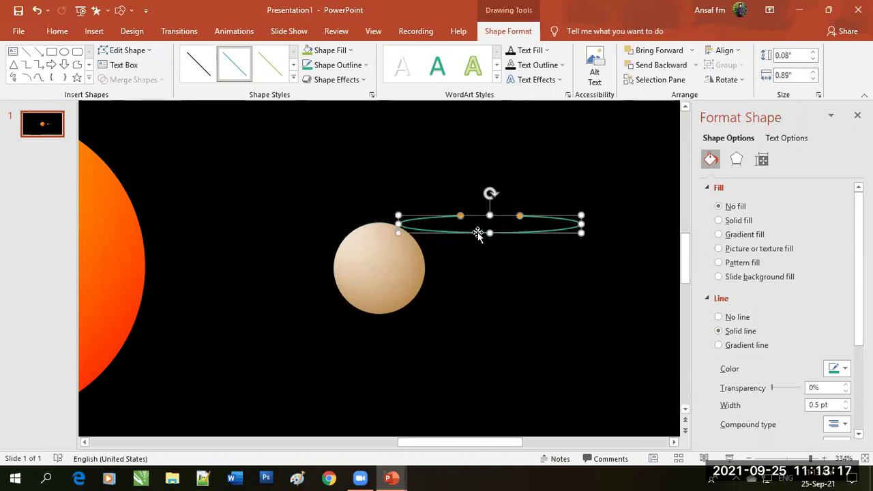
Give the ring a 3 pt outline, tilt it about 15° and position it across the planet.
{"action": "left_click", "coordinate": [361, 67]}
{"action": "mouse_move", "coordinate": [369, 226]}
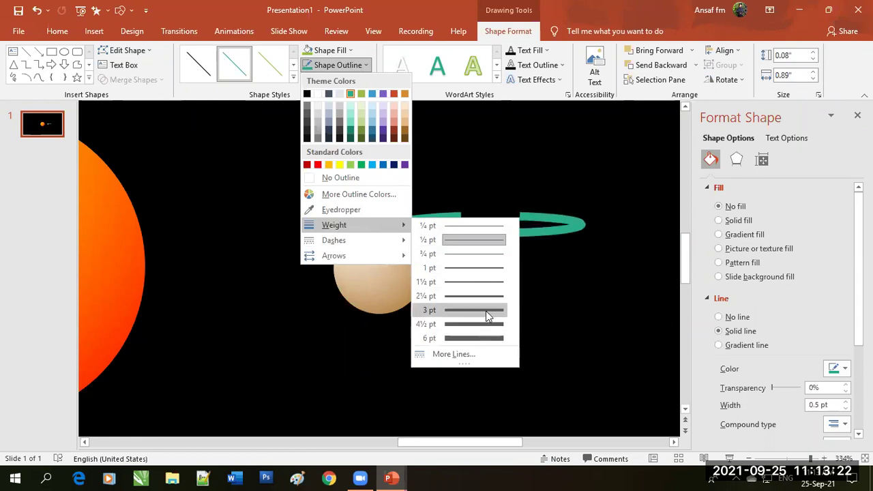
{"action": "left_click", "coordinate": [486, 311]}
{"action": "left_click_drag", "start_coordinate": [517, 232], "coordinate": [405, 284]}
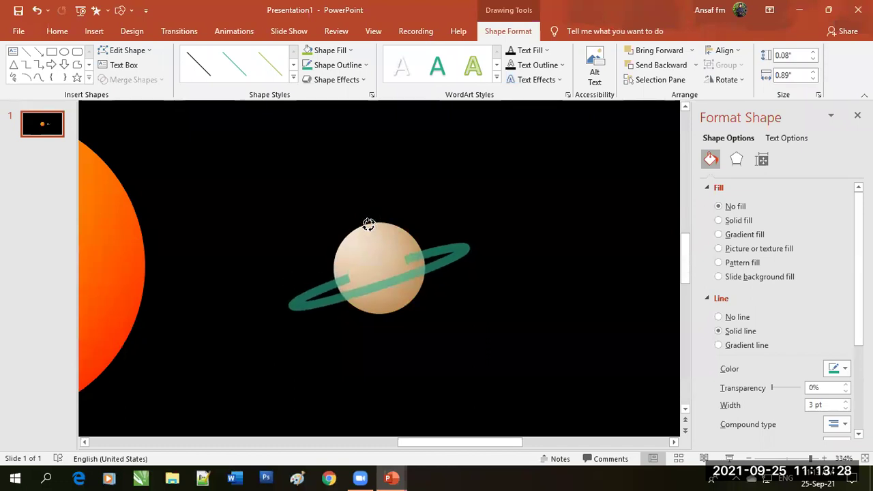
{"action": "left_click_drag", "start_coordinate": [380, 244], "coordinate": [367, 227]}
{"action": "left_click_drag", "start_coordinate": [432, 269], "coordinate": [433, 261]}
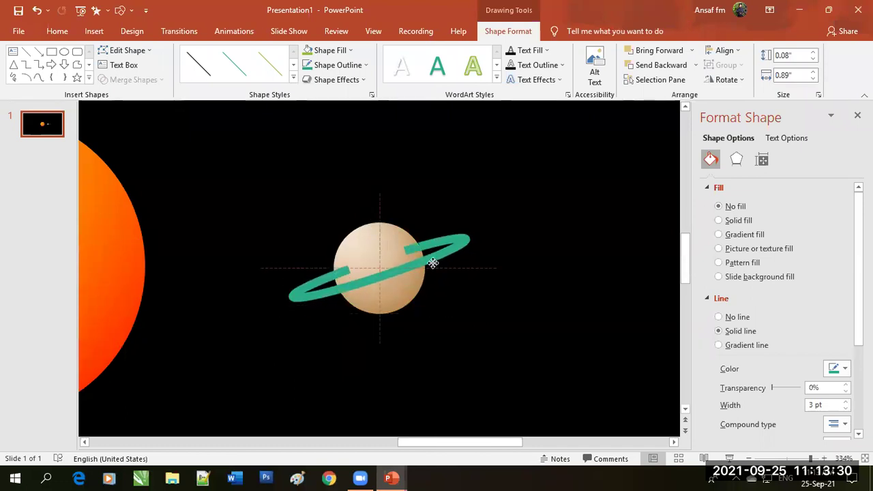
{"action": "mouse_move", "coordinate": [338, 271]}
{"action": "left_mouse_down"}
{"action": "mouse_move", "coordinate": [333, 280]}
{"action": "mouse_move", "coordinate": [337, 274]}
{"action": "left_mouse_up"}
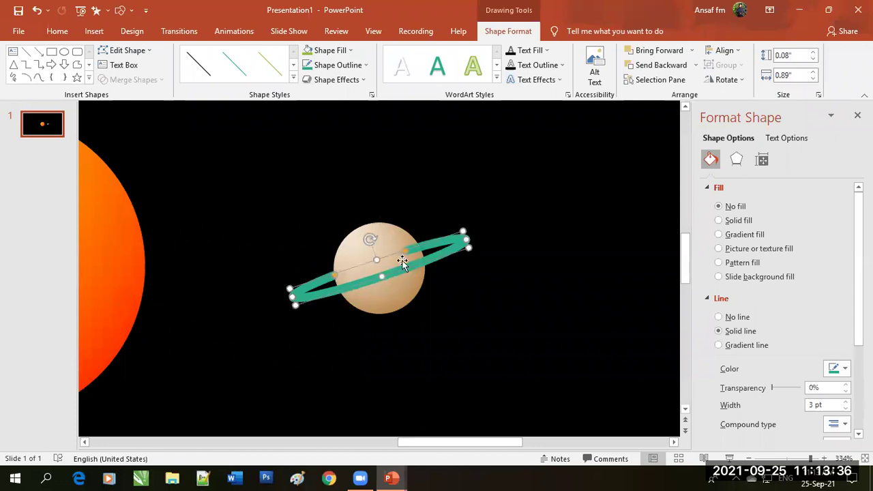
{"action": "key", "text": "Escape"}
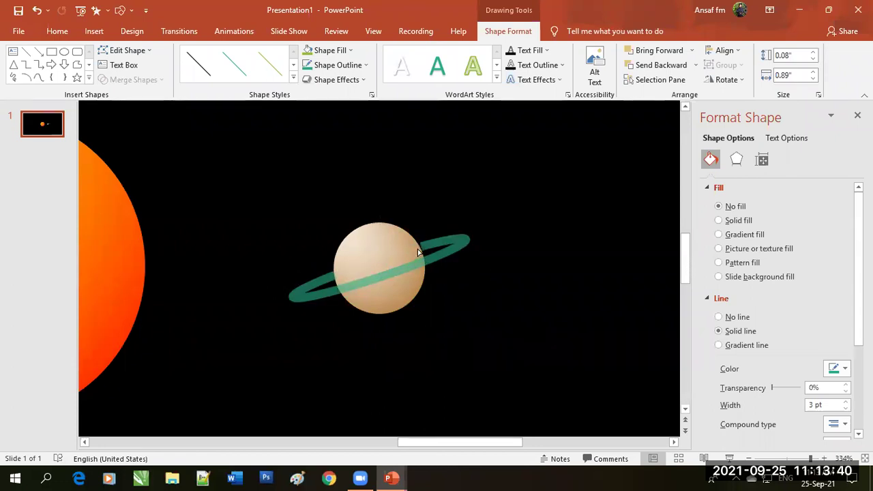
Recolour the ring with the planet's eyedropped brown, then a lighter tan swatch.
{"action": "left_click", "coordinate": [417, 249]}
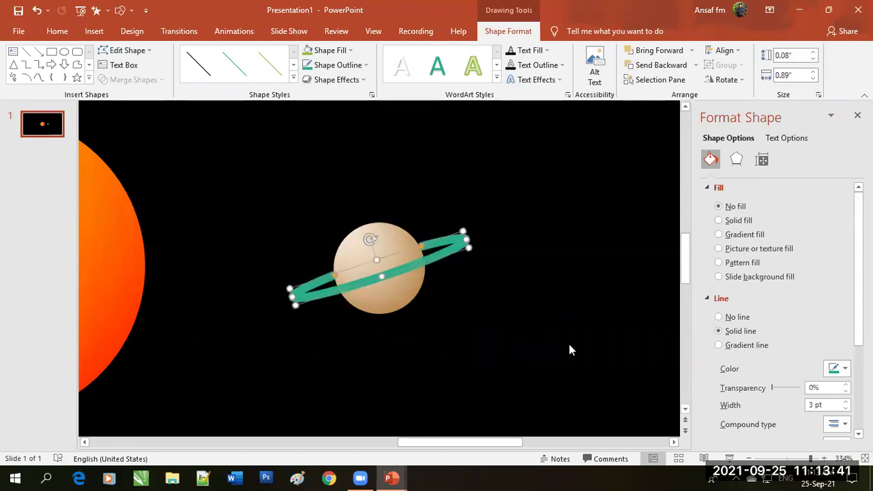
{"action": "left_click", "coordinate": [845, 368]}
{"action": "left_click", "coordinate": [798, 353]}
{"action": "left_click", "coordinate": [409, 300]}
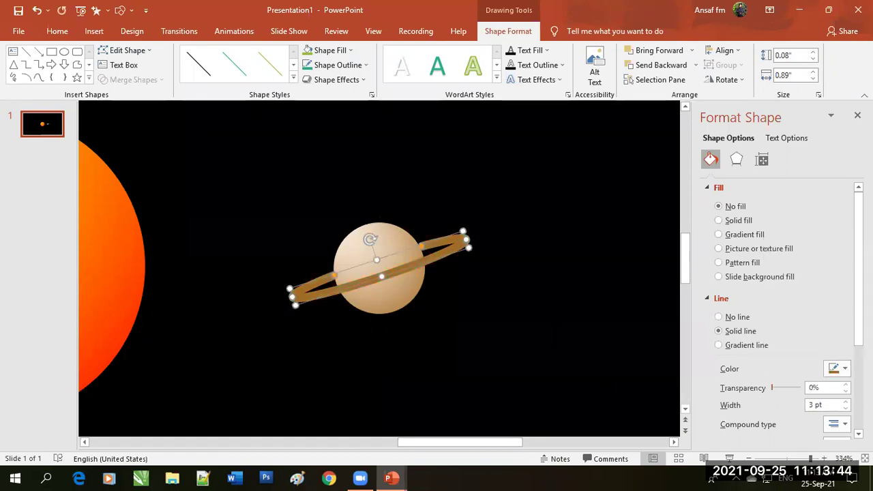
{"action": "left_click", "coordinate": [845, 368]}
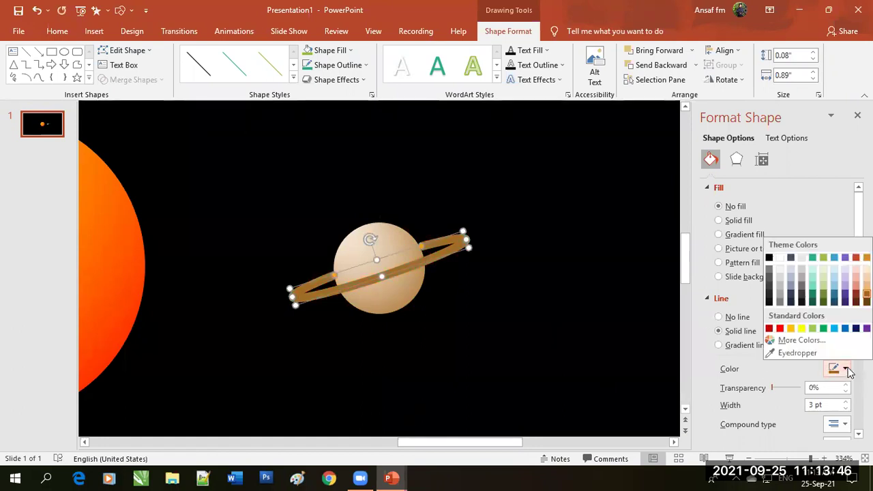
{"action": "left_click", "coordinate": [866, 285]}
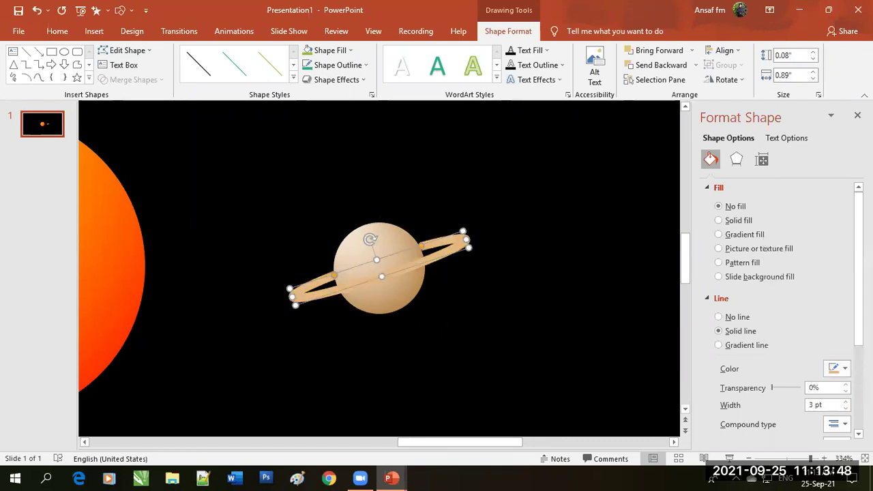
{"action": "left_click", "coordinate": [525, 406]}
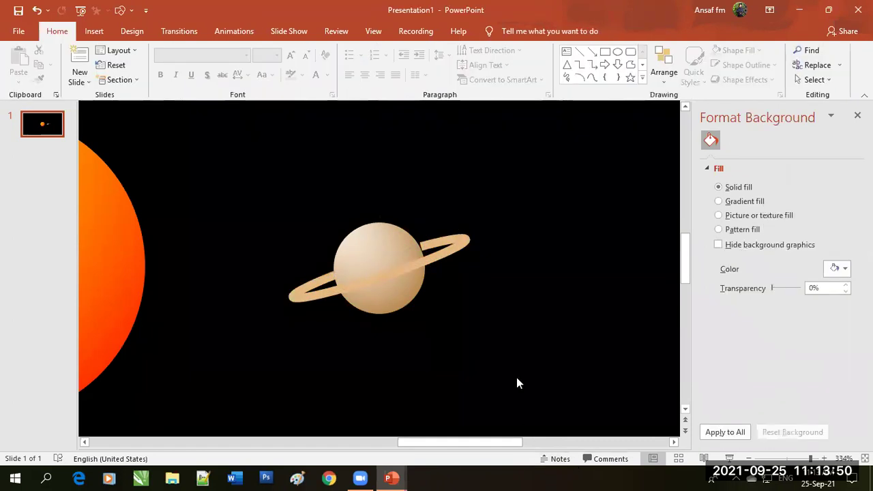
Group the planet and its ring into one Saturn object, then zoom out to the whole slide.
{"action": "left_click_drag", "start_coordinate": [311, 276], "coordinate": [249, 166]}
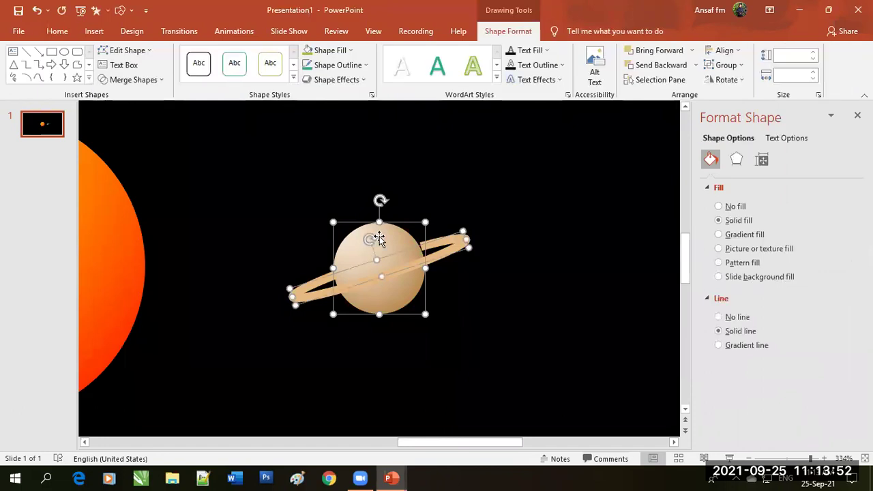
{"action": "right_click", "coordinate": [381, 234]}
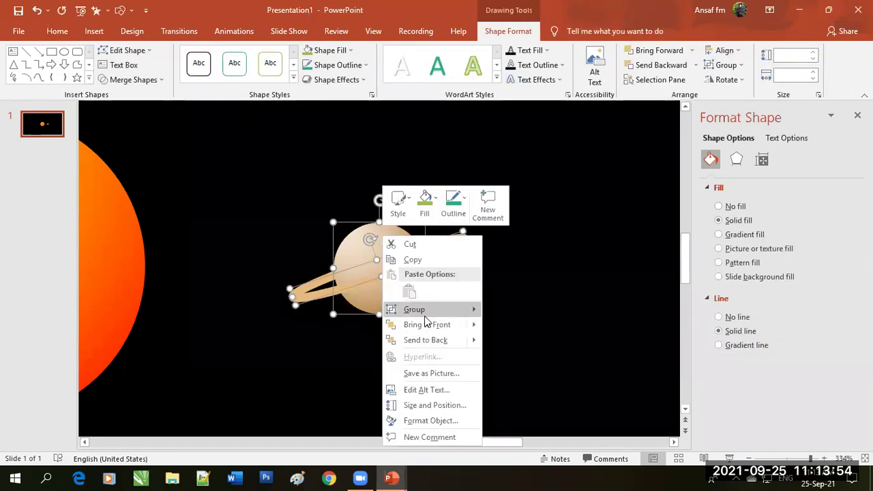
{"action": "mouse_move", "coordinate": [424, 314]}
{"action": "left_click", "coordinate": [534, 319]}
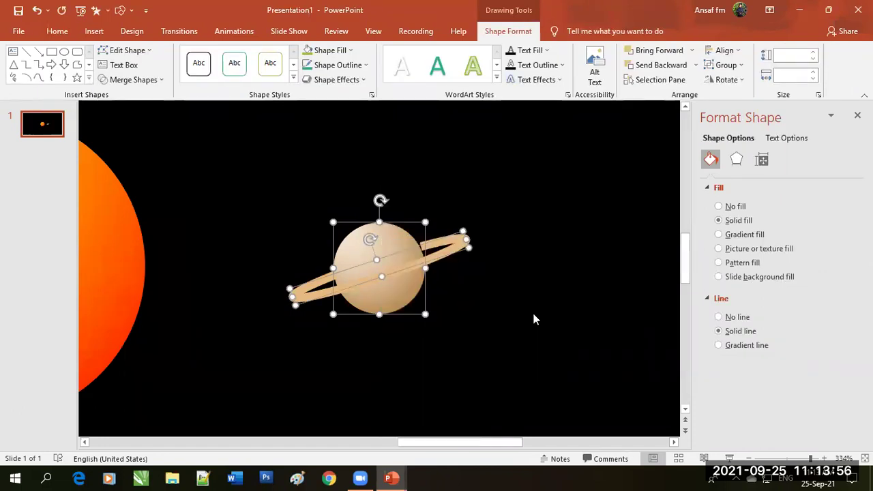
{"action": "left_click", "coordinate": [430, 348]}
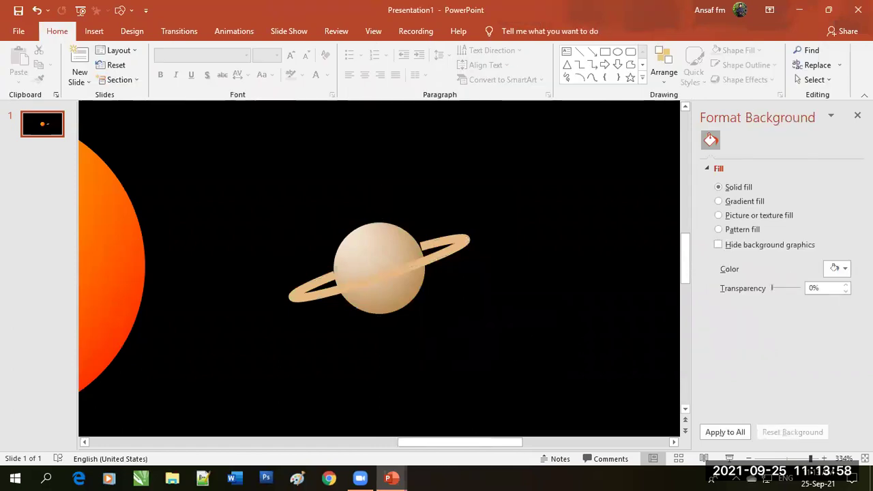
{"action": "scroll", "coordinate": [379, 273], "scroll_direction": "down", "scroll_amount": 10}
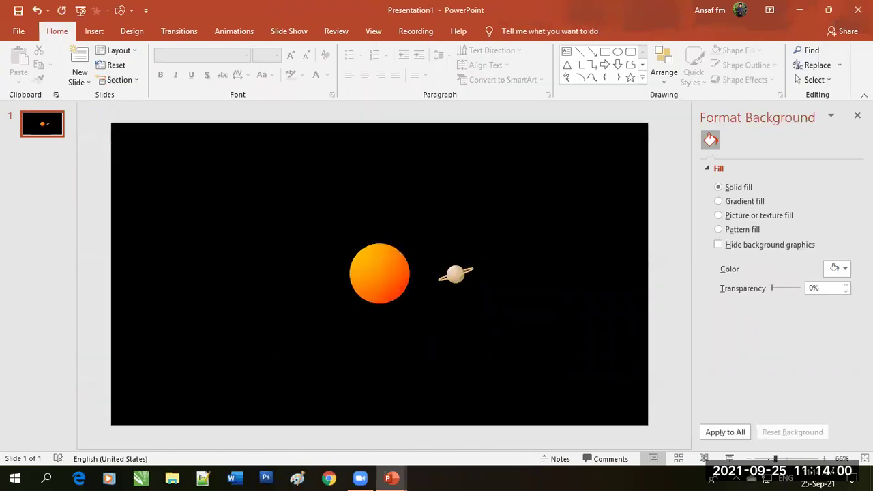
Move Saturn onto the sun's centre and apply the Shapes circular motion path.
{"action": "left_click_drag", "start_coordinate": [455, 275], "coordinate": [380, 274]}
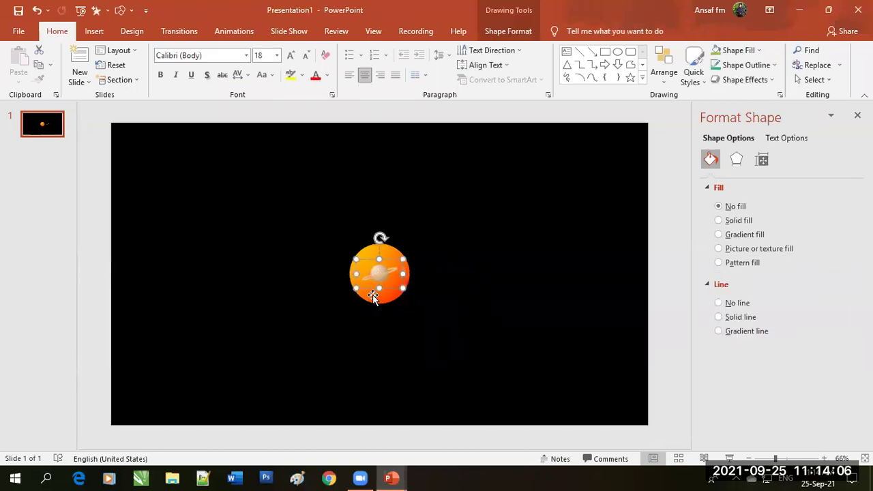
{"action": "left_click", "coordinate": [225, 30]}
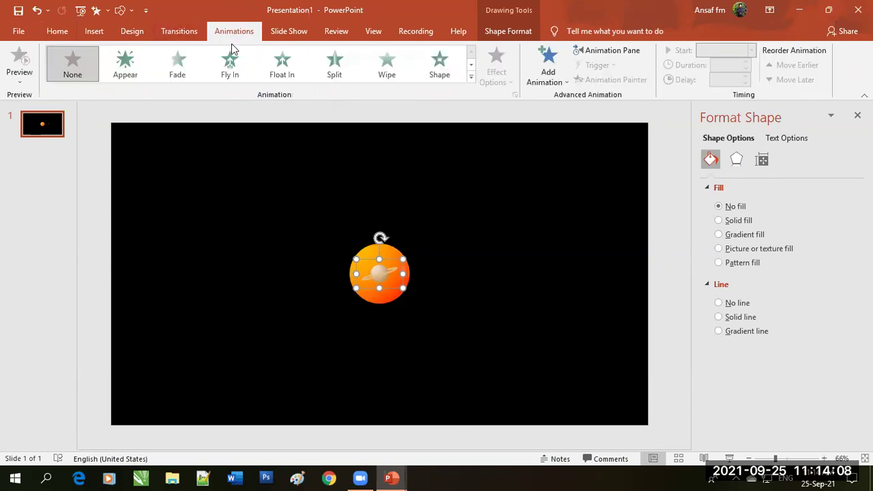
{"action": "left_click", "coordinate": [471, 78]}
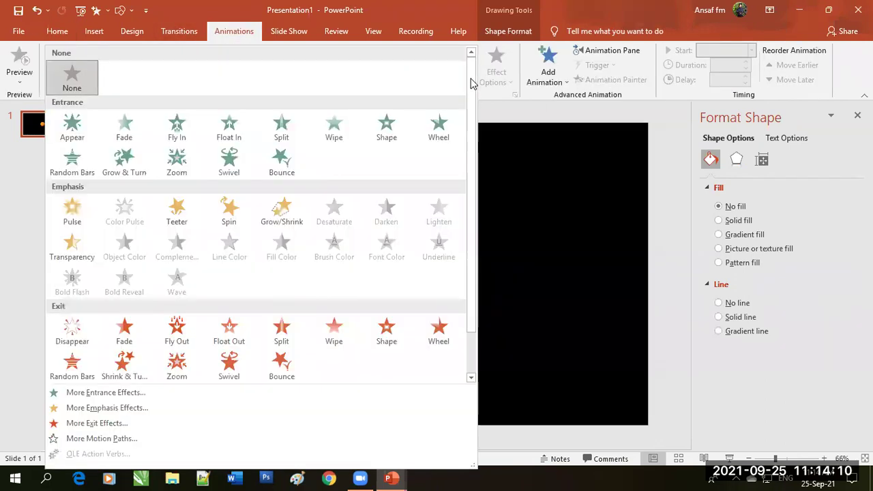
{"action": "left_click_drag", "start_coordinate": [470, 209], "coordinate": [474, 278]}
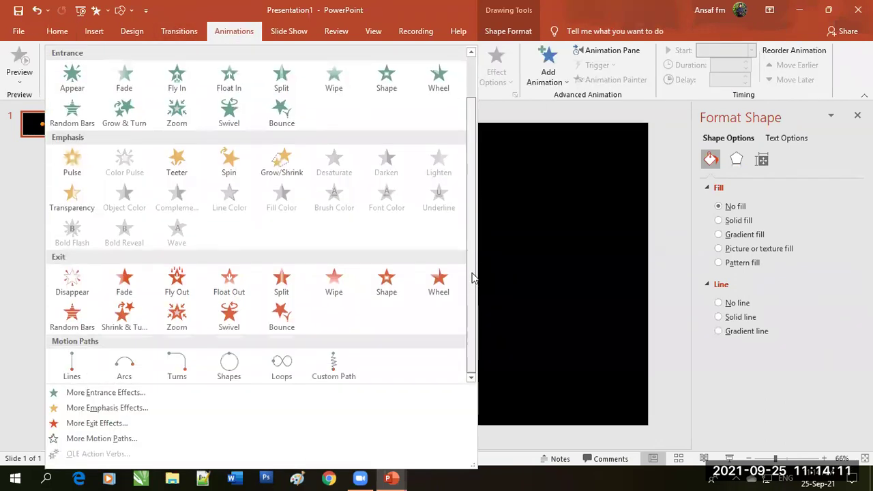
{"action": "left_click", "coordinate": [227, 378]}
{"action": "left_click", "coordinate": [468, 367]}
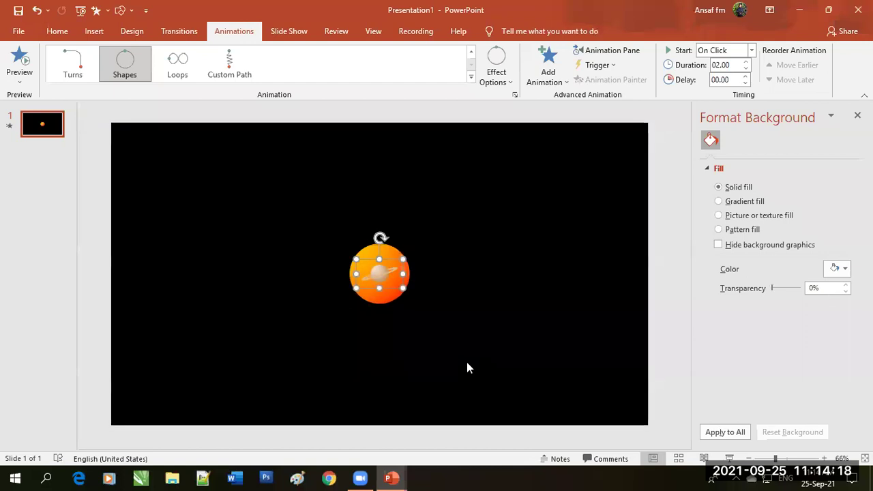
Close Format Background and stretch Saturn's motion path wider both sides and taller downward.
{"action": "left_click", "coordinate": [461, 357]}
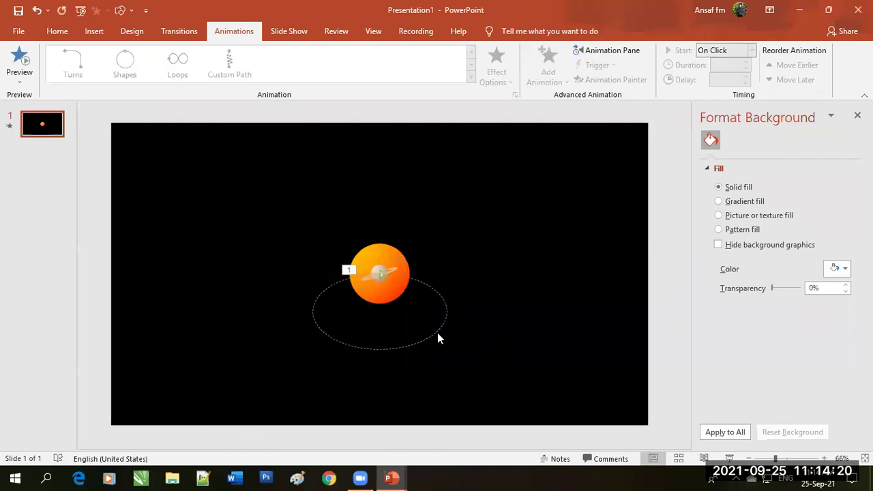
{"action": "left_click", "coordinate": [442, 328]}
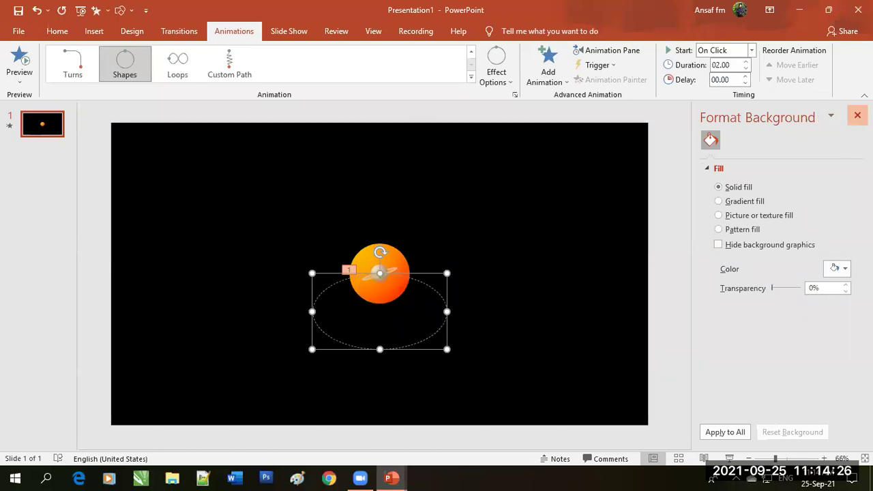
{"action": "left_click", "coordinate": [857, 115]}
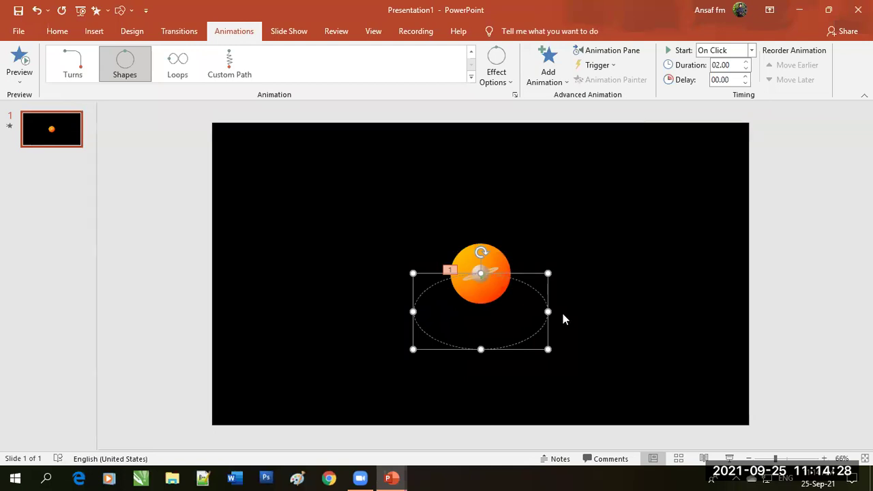
{"action": "left_click_drag", "start_coordinate": [551, 311], "coordinate": [680, 311]}
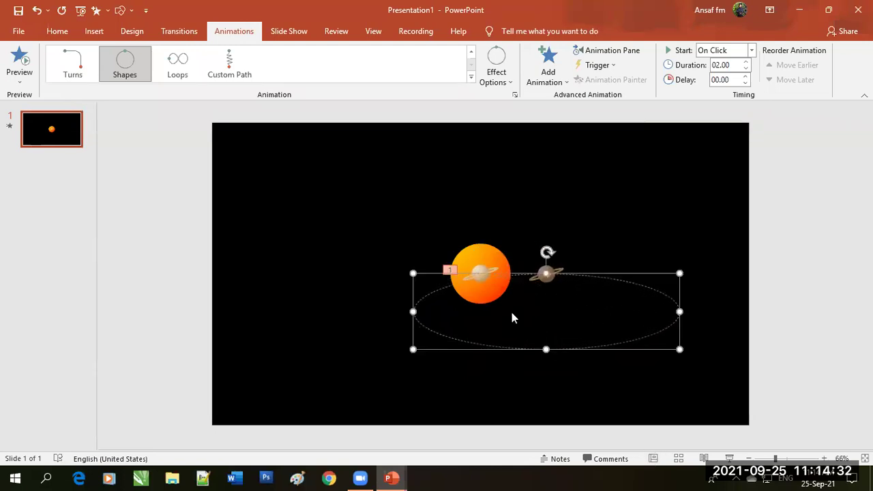
{"action": "left_click_drag", "start_coordinate": [414, 310], "coordinate": [284, 315]}
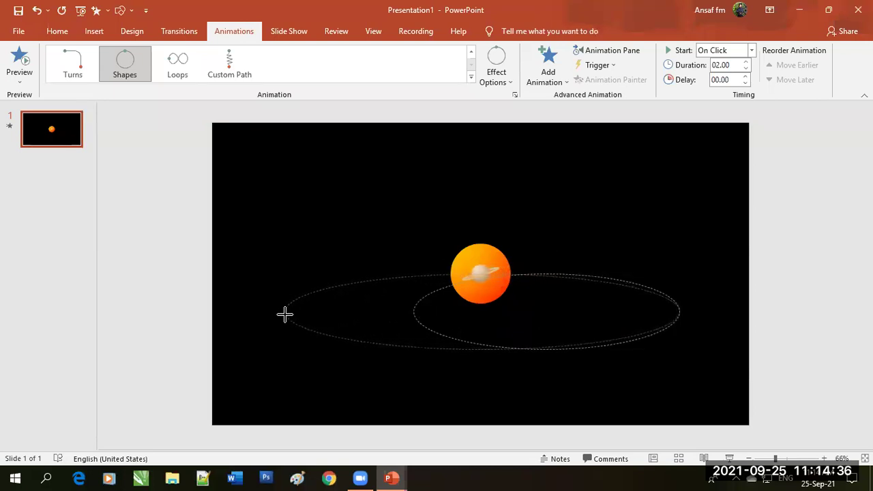
{"action": "left_click_drag", "start_coordinate": [285, 315], "coordinate": [283, 312]}
{"action": "left_click_drag", "start_coordinate": [480, 350], "coordinate": [477, 390]}
Nudge the orbit path and the planet vertically into their final positions.
{"action": "key", "text": "Up"}
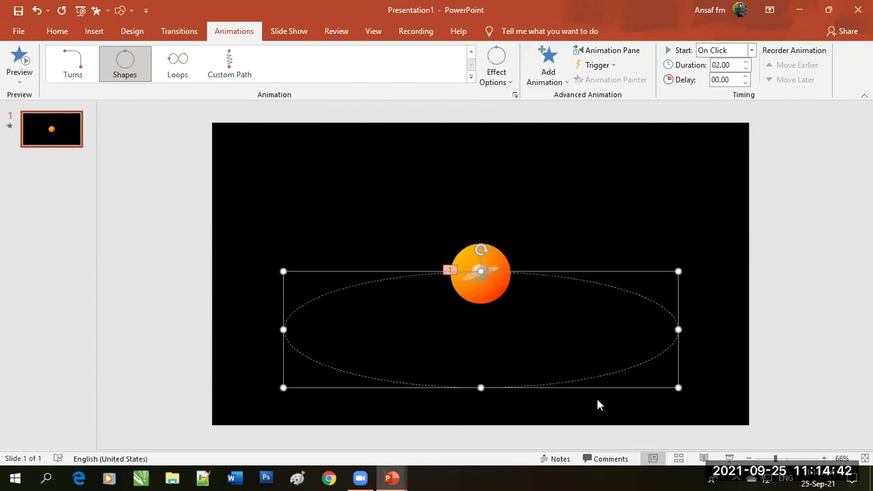
{"action": "key", "text": "Down"}
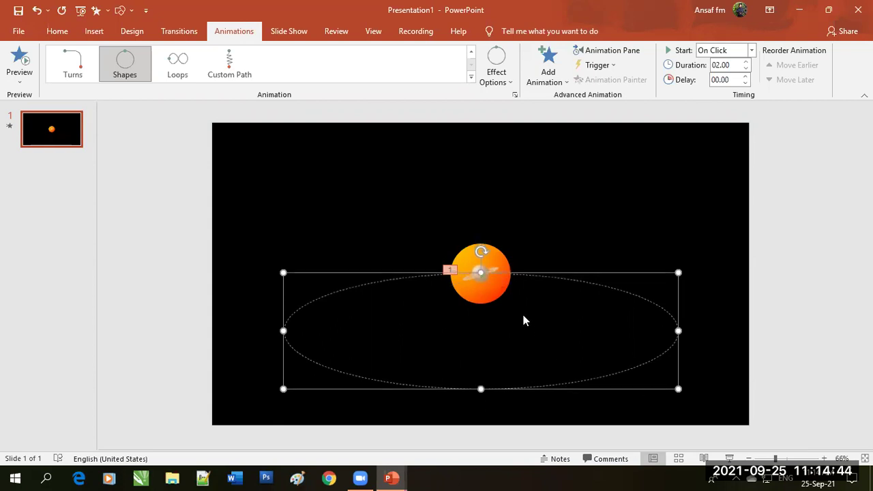
{"action": "left_click", "coordinate": [496, 269]}
{"action": "key", "text": "Up"}
{"action": "key", "text": "Up"}
{"action": "key", "text": "Up"}
{"action": "key", "text": "Up"}
{"action": "key", "text": "Up"}
{"action": "key", "text": "Up"}
{"action": "key", "text": "Up"}
{"action": "key", "text": "Up"}
{"action": "key", "text": "Up"}
{"action": "key", "text": "Up"}
{"action": "key", "text": "Up"}
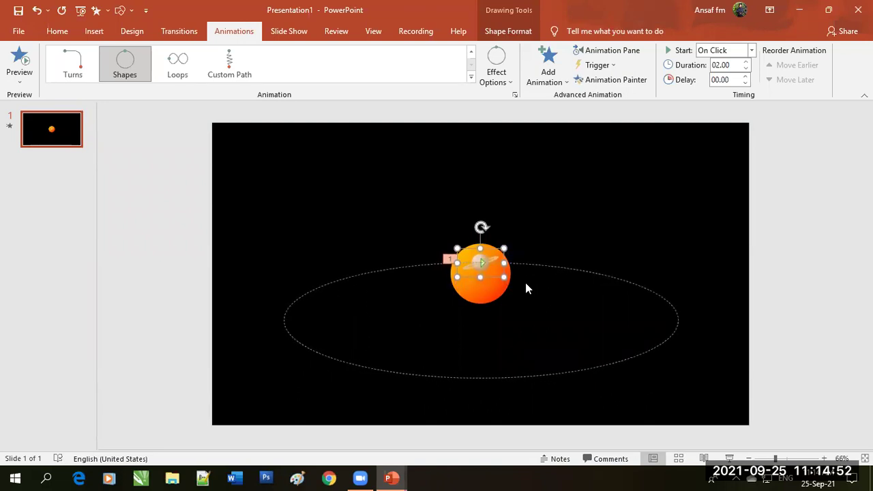
{"action": "left_click", "coordinate": [567, 240]}
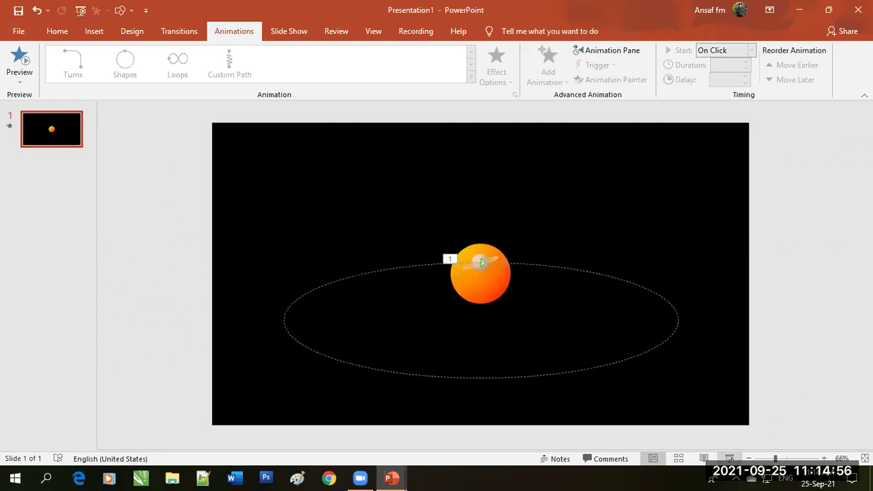
{"action": "left_click", "coordinate": [730, 458]}
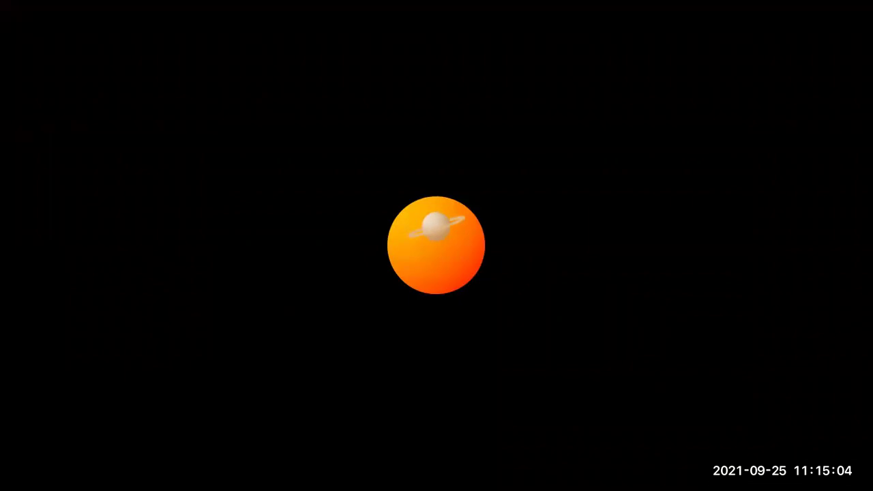
{"action": "key", "text": "Escape"}
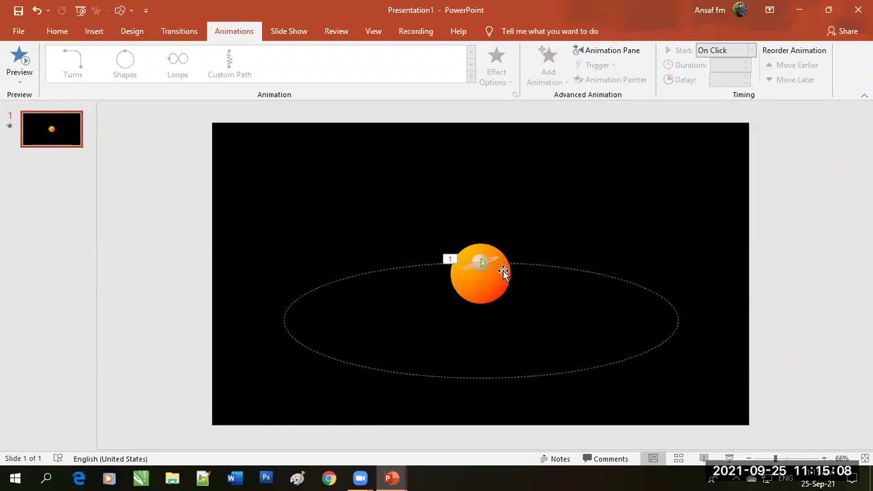
Give Saturn's Group 6 orbit a 20-second duration with smooth start and smooth end at 0 sec.
{"action": "left_click", "coordinate": [564, 269]}
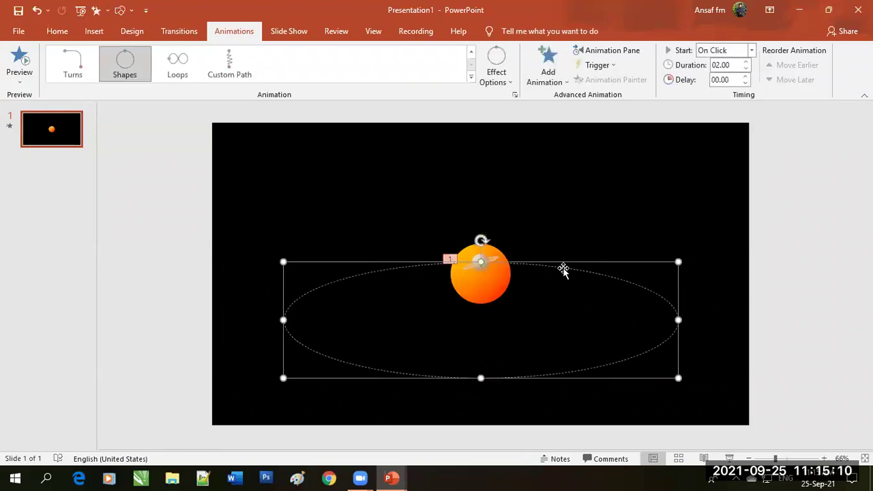
{"action": "left_click", "coordinate": [609, 50]}
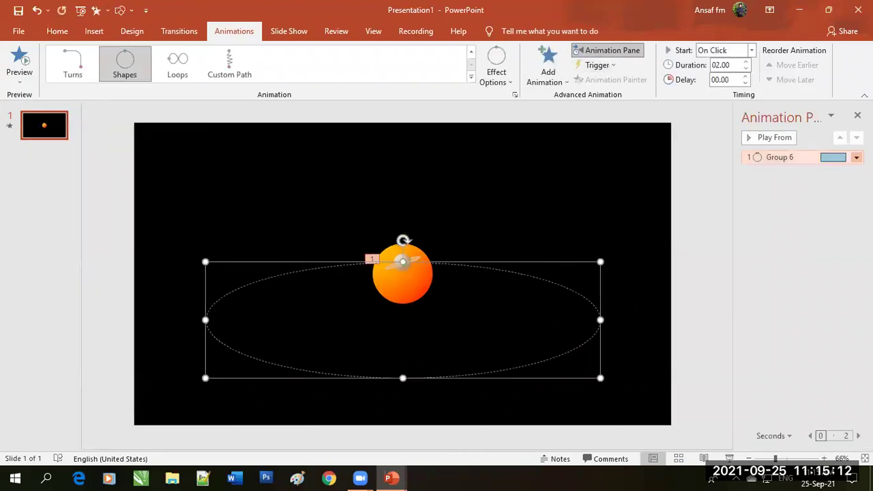
{"action": "left_click", "coordinate": [856, 157]}
{"action": "left_click", "coordinate": [812, 216]}
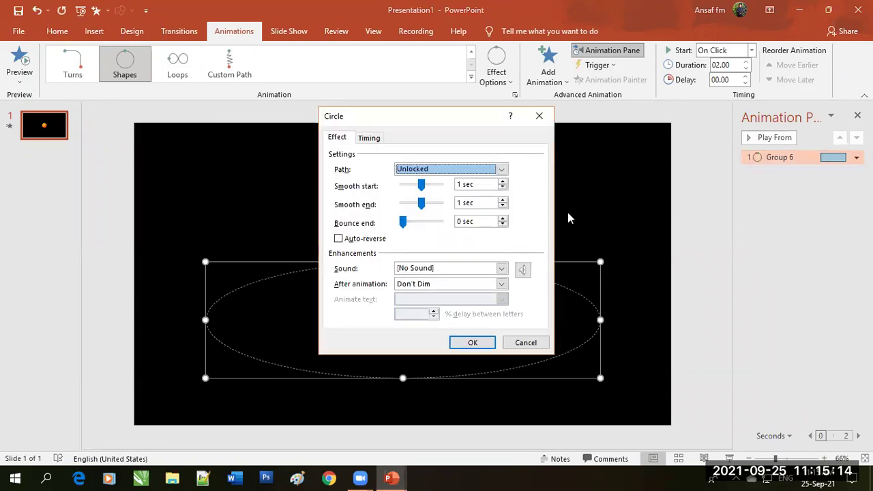
{"action": "left_click", "coordinate": [369, 138]}
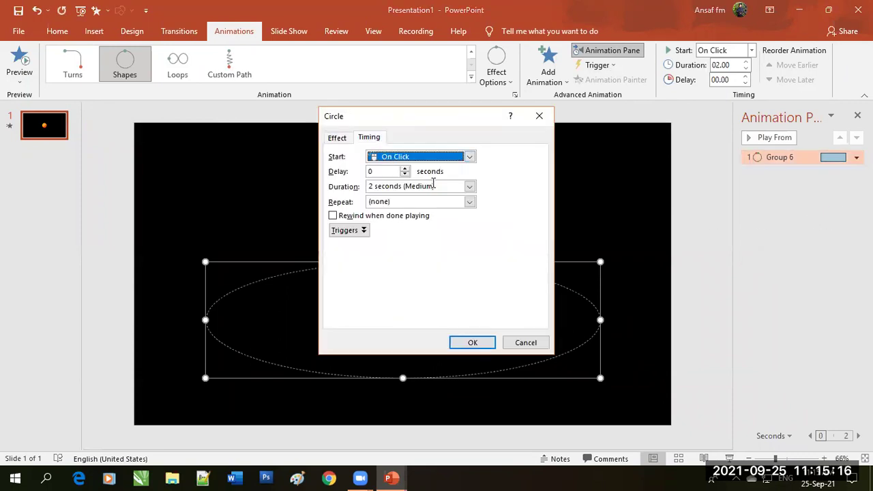
{"action": "left_click", "coordinate": [469, 186]}
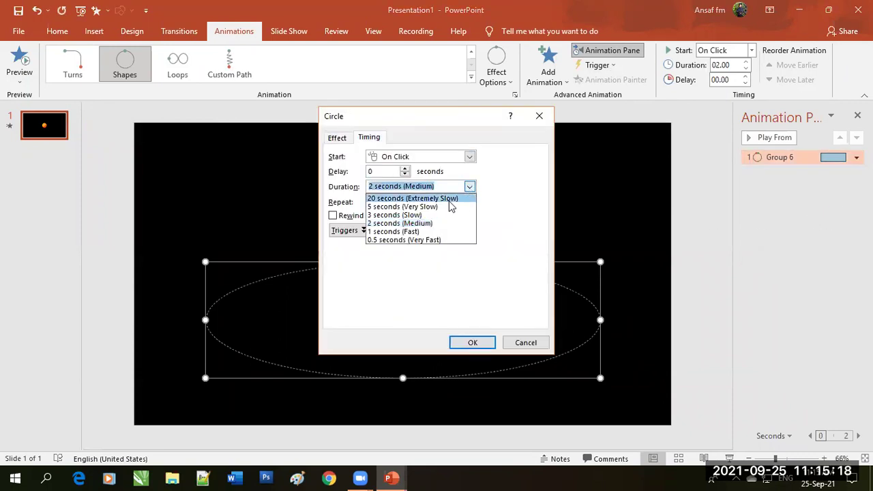
{"action": "left_click", "coordinate": [441, 200]}
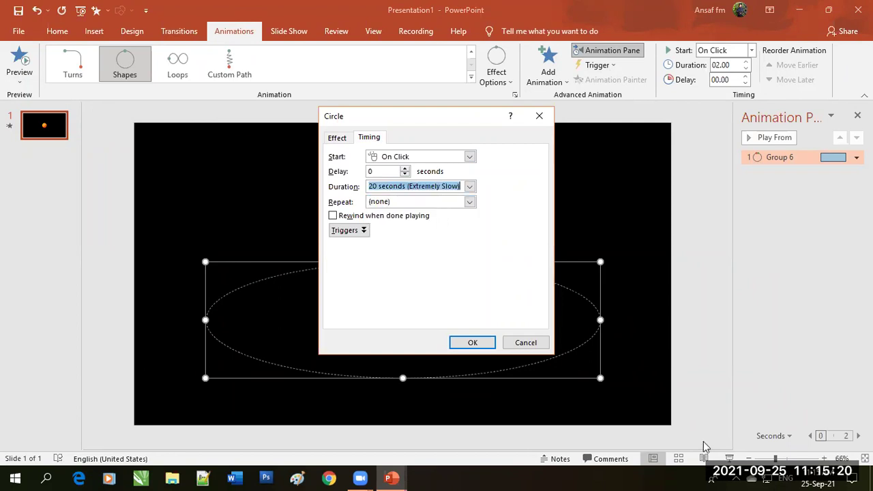
{"action": "left_click", "coordinate": [336, 139]}
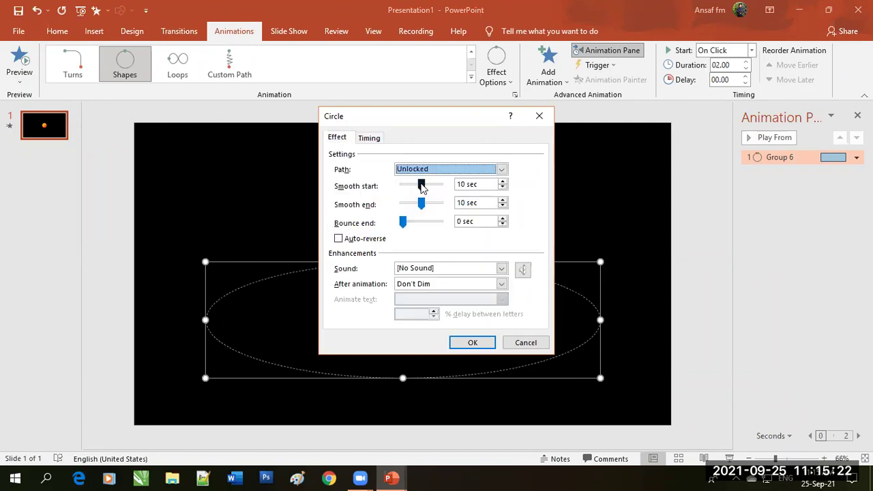
{"action": "mouse_move", "coordinate": [420, 188]}
{"action": "left_mouse_down"}
{"action": "mouse_move", "coordinate": [390, 188]}
{"action": "mouse_move", "coordinate": [411, 210]}
{"action": "left_mouse_up"}
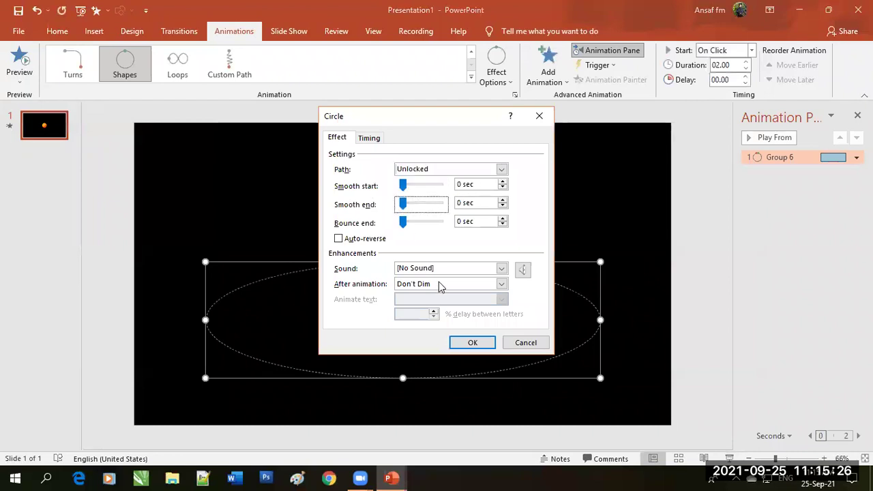
{"action": "left_click", "coordinate": [460, 344]}
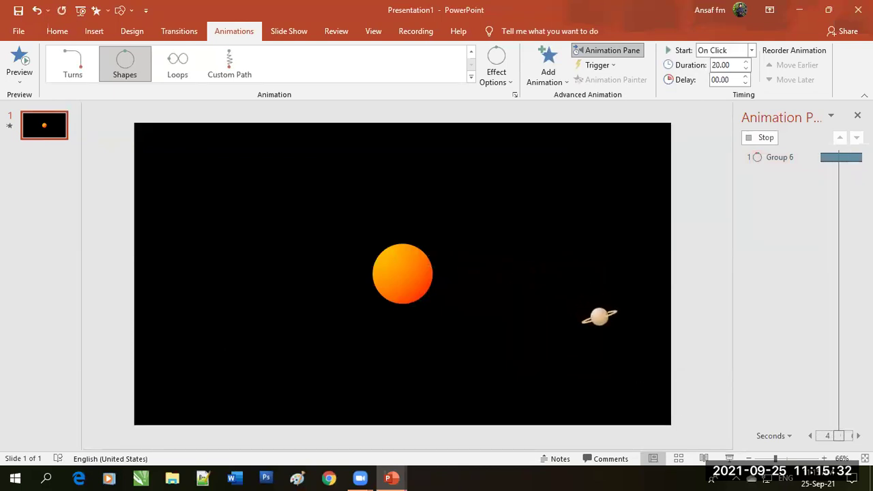
{"action": "key", "text": "F5"}
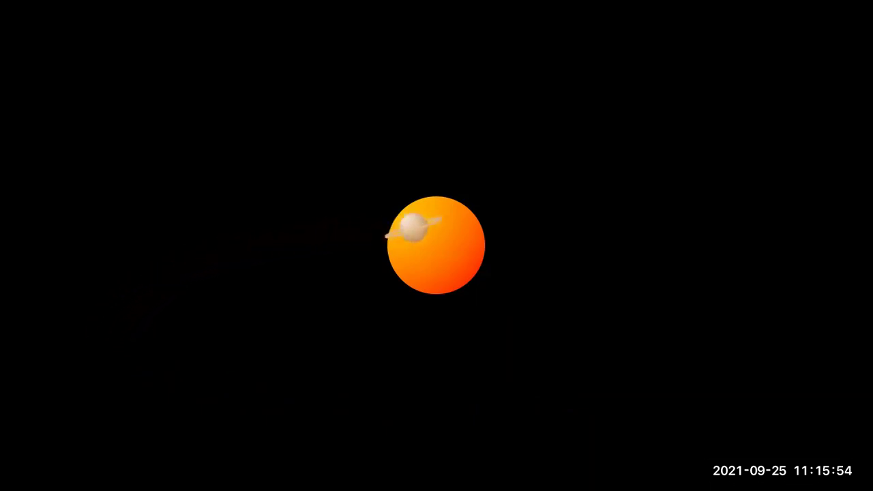
{"action": "key", "text": "Escape"}
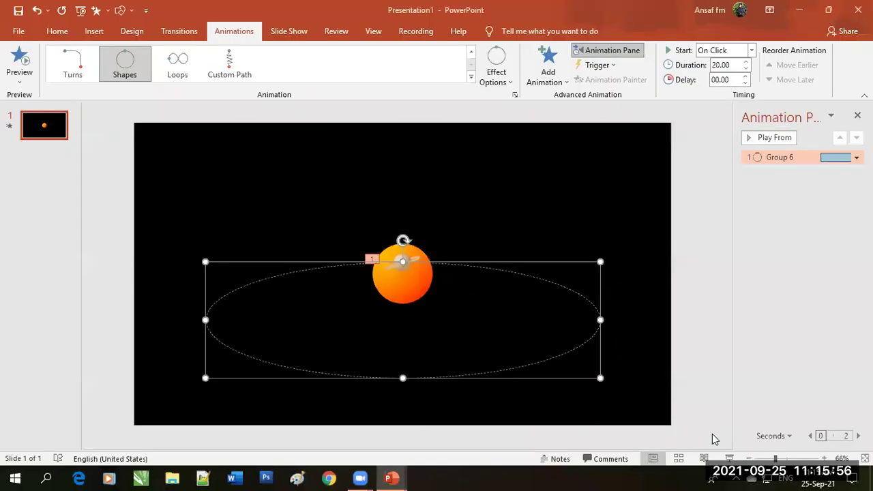
Set the Group 6 orbit animation to repeat Until End of Slide and start With Previous.
{"action": "left_click", "coordinate": [856, 157]}
{"action": "left_click", "coordinate": [792, 217]}
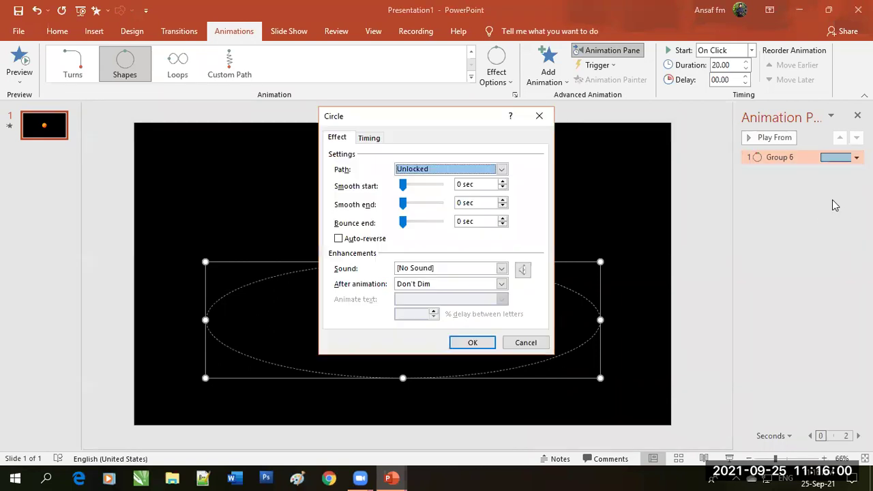
{"action": "left_click", "coordinate": [371, 138]}
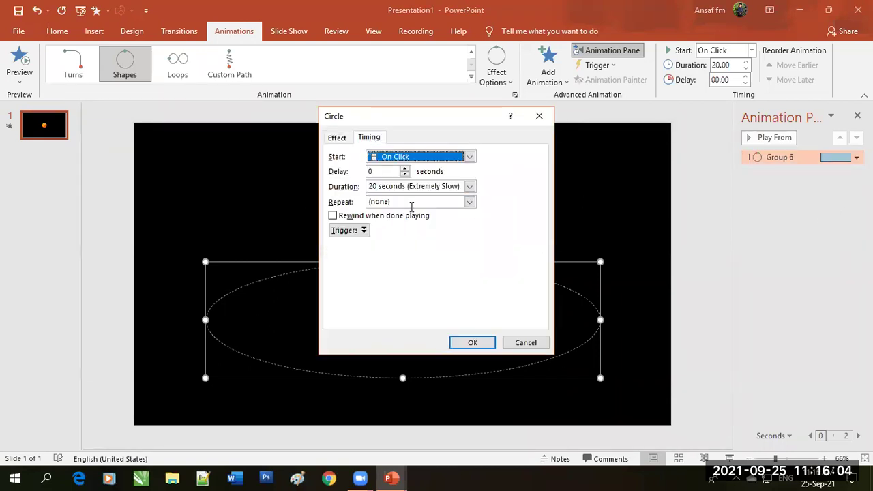
{"action": "left_click", "coordinate": [469, 202]}
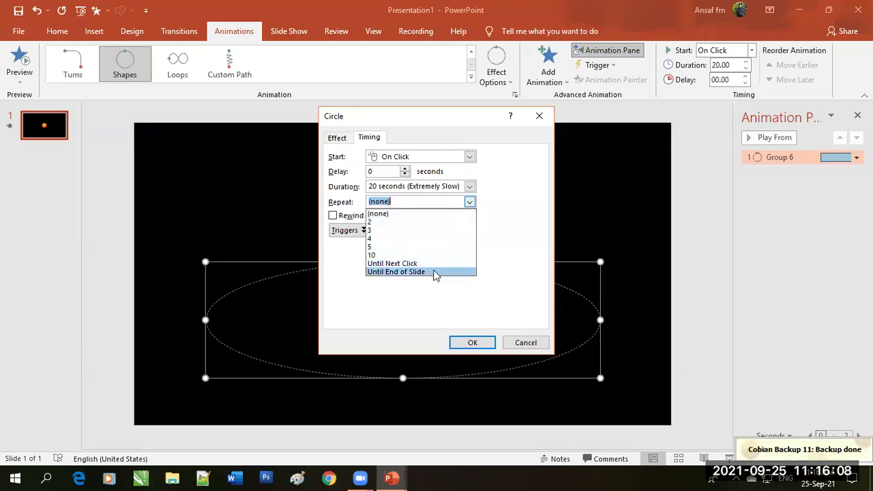
{"action": "left_click", "coordinate": [436, 273]}
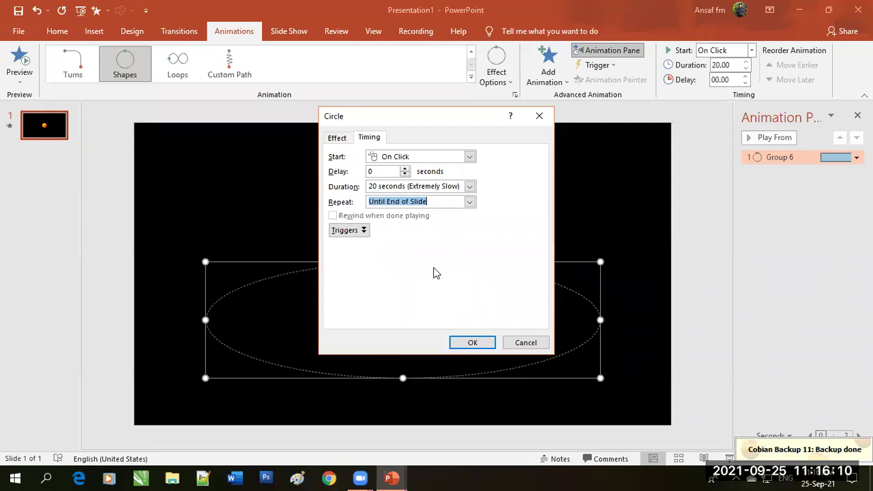
{"action": "left_click", "coordinate": [470, 156]}
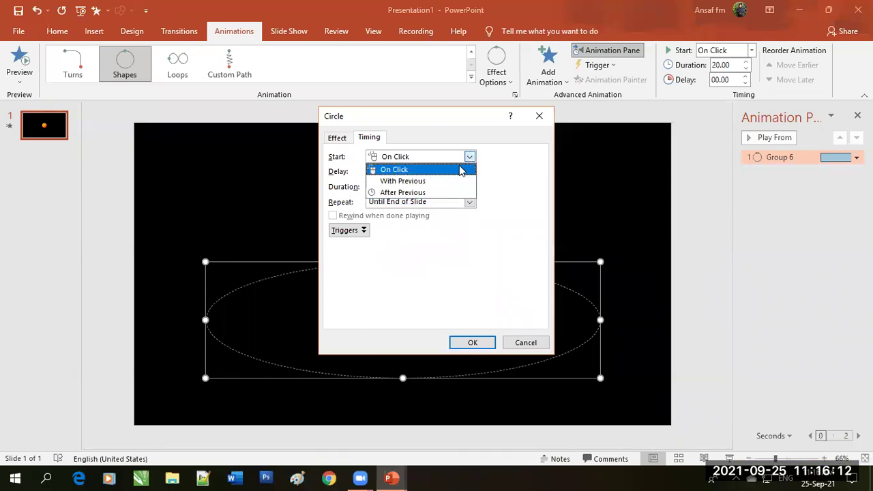
{"action": "left_click", "coordinate": [441, 183]}
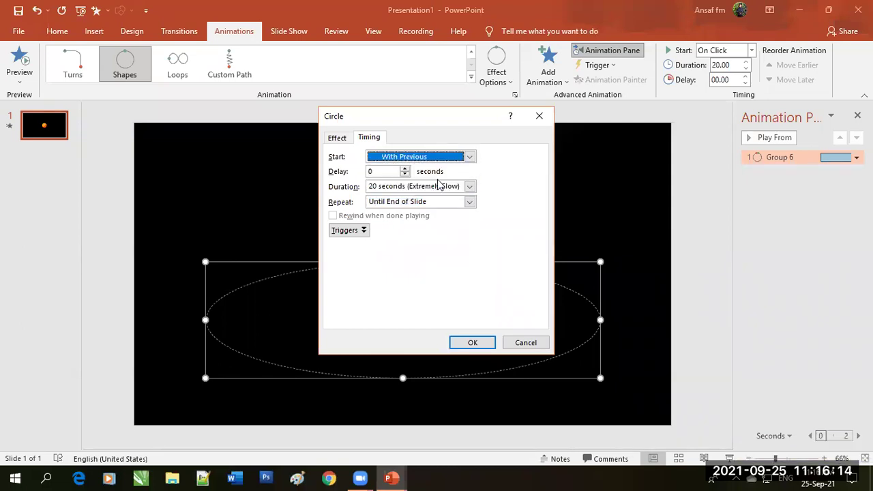
{"action": "left_click", "coordinate": [477, 343]}
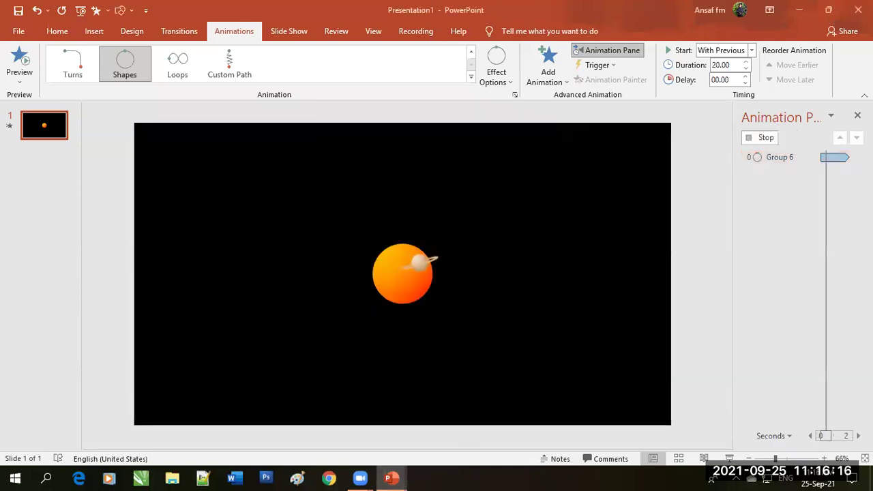
Run the slide show to watch Saturn orbit the sun automatically, then exit back to Normal view.
{"action": "key", "text": "F5"}
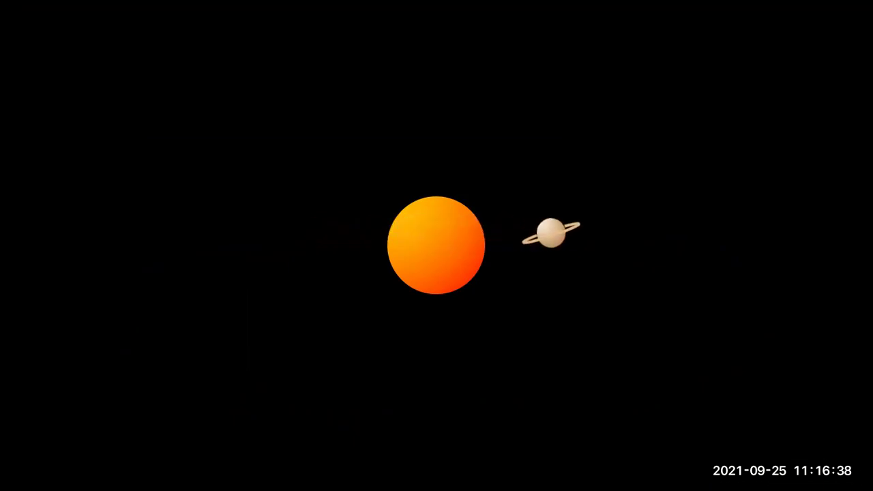
{"action": "key", "text": "Escape"}
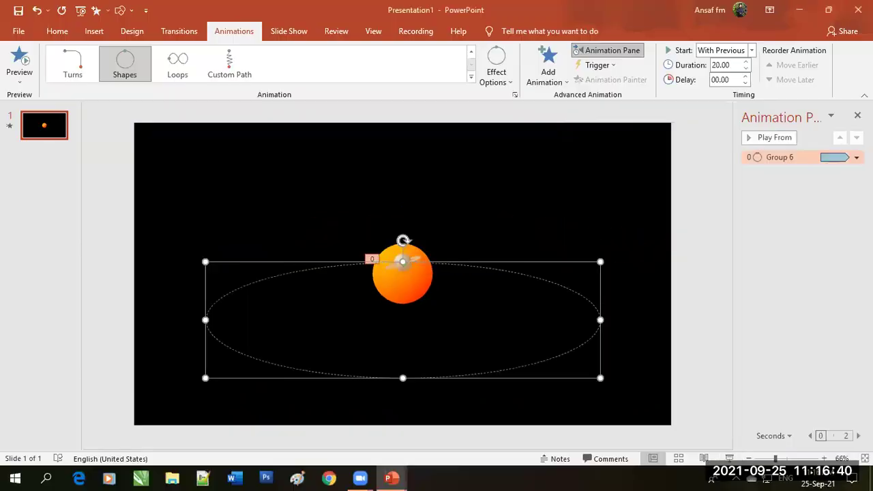
Bring the sun to front so Saturn passes behind it, then verify in a slide show.
{"action": "left_click", "coordinate": [399, 298]}
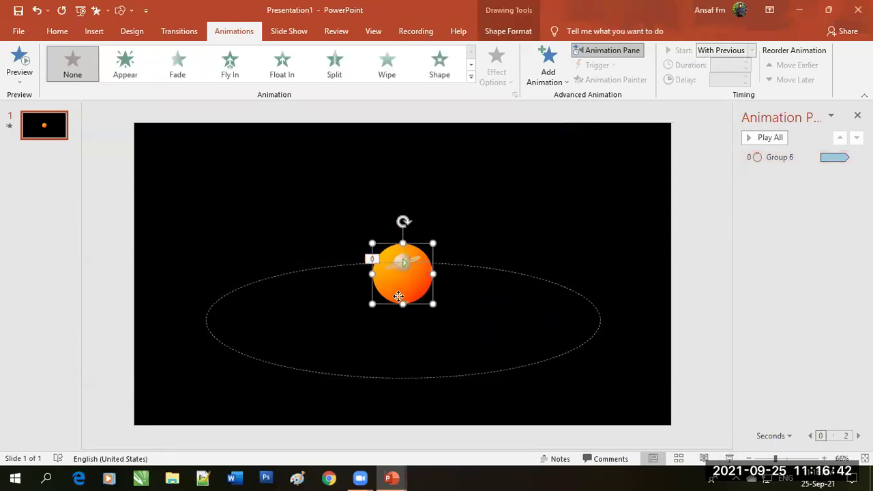
{"action": "right_click", "coordinate": [401, 301]}
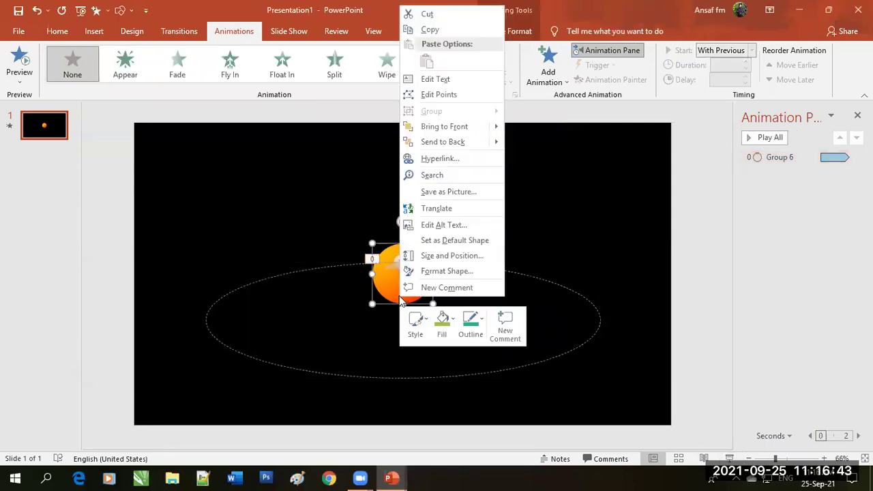
{"action": "left_click", "coordinate": [449, 126]}
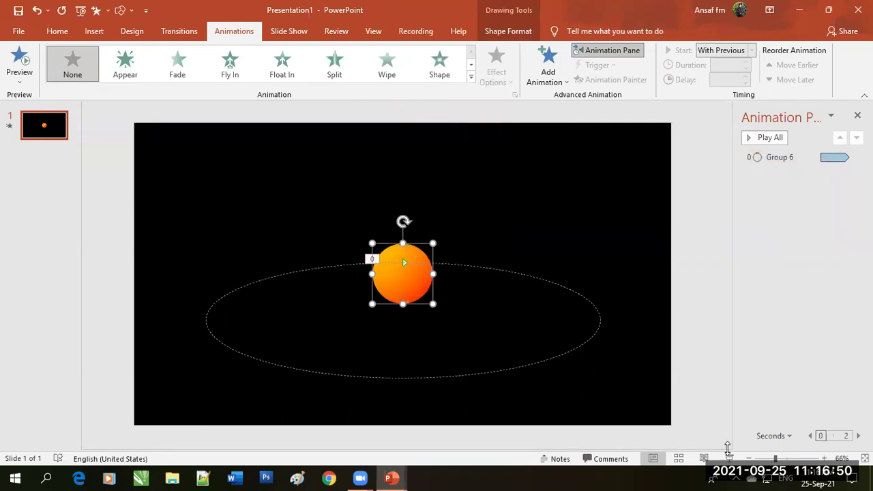
{"action": "left_click", "coordinate": [729, 459]}
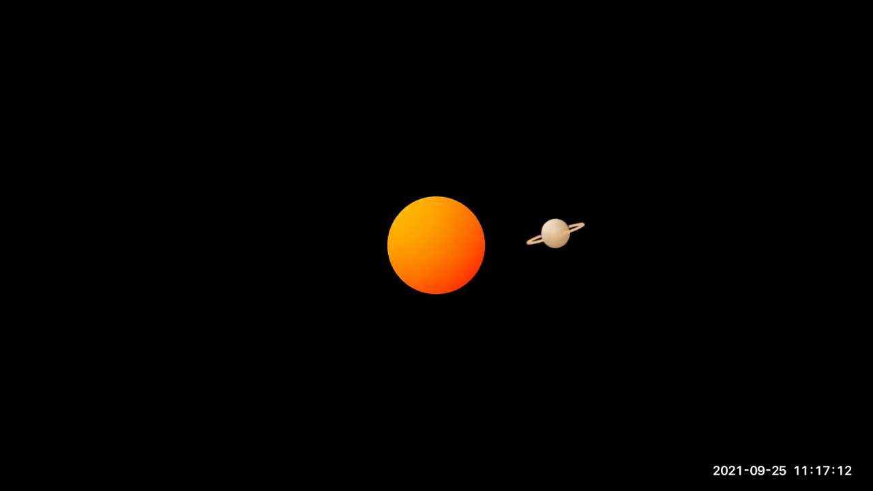
{"action": "key", "text": "Escape"}
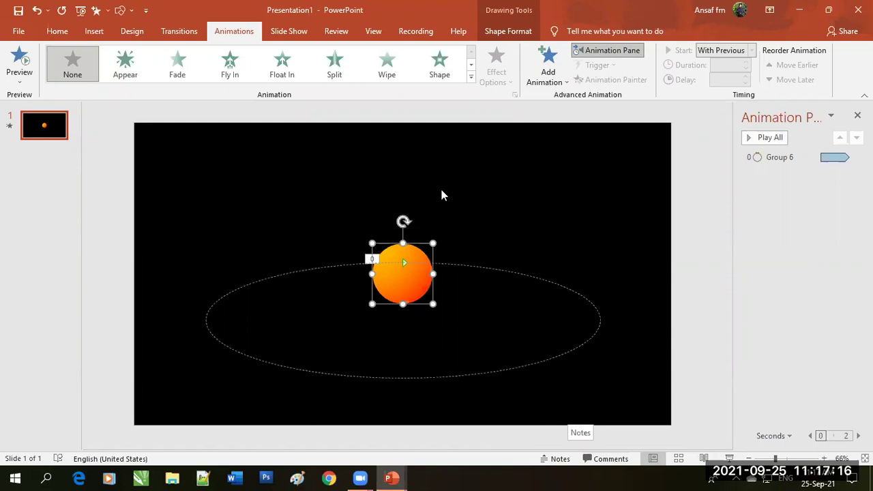
Zoom in to 400% on the sun and bring up the Insert > Shapes gallery.
{"action": "left_click", "coordinate": [469, 177]}
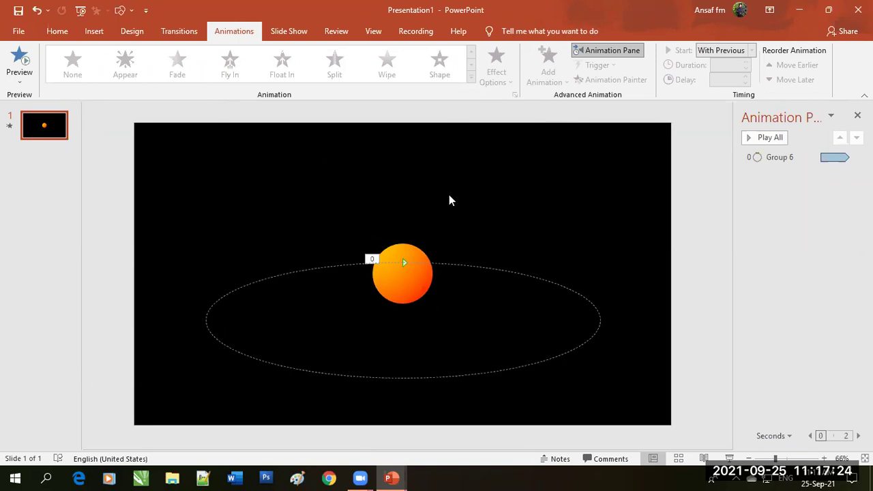
{"action": "scroll", "coordinate": [408, 273], "scroll_direction": "up", "scroll_amount": 5}
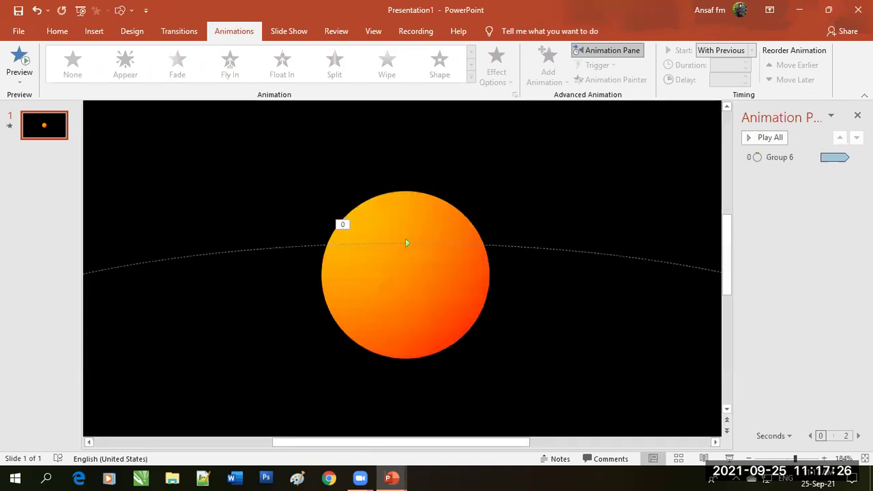
{"action": "scroll", "coordinate": [407, 273], "scroll_direction": "up", "scroll_amount": 5}
{"action": "left_click_drag", "start_coordinate": [810, 458], "coordinate": [817, 459]}
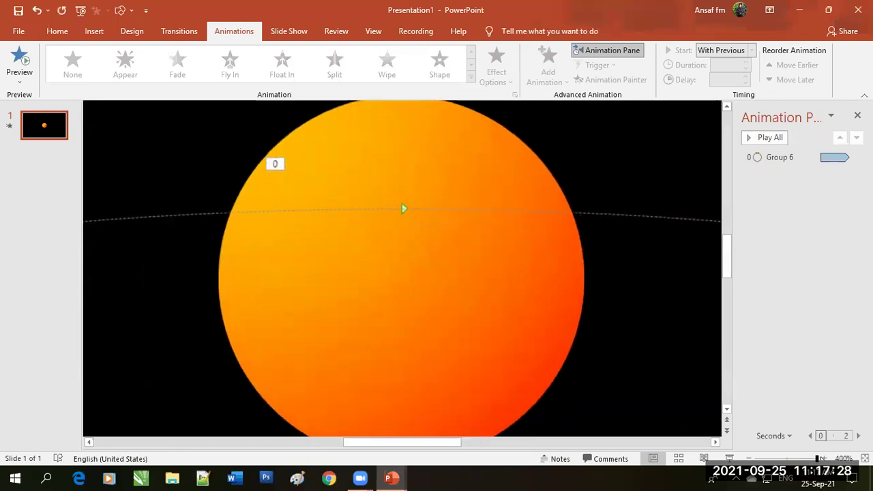
{"action": "left_click_drag", "start_coordinate": [457, 444], "coordinate": [361, 440]}
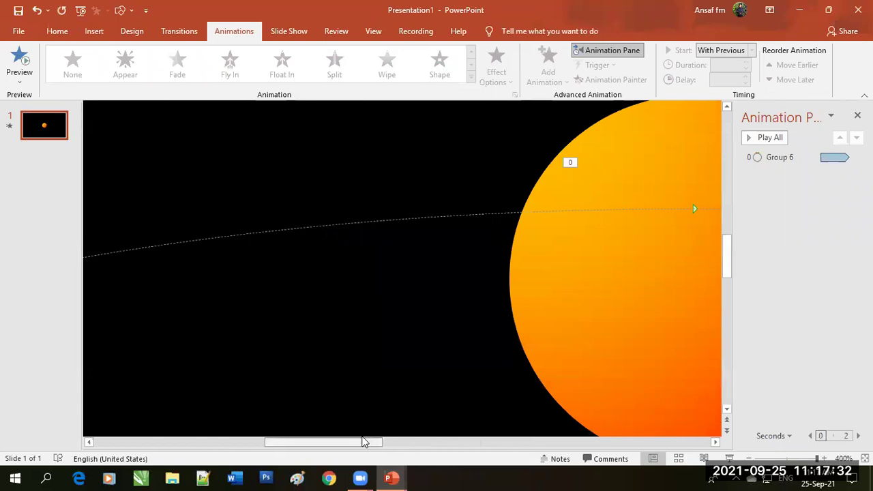
{"action": "left_click", "coordinate": [92, 32]}
{"action": "left_click", "coordinate": [206, 72]}
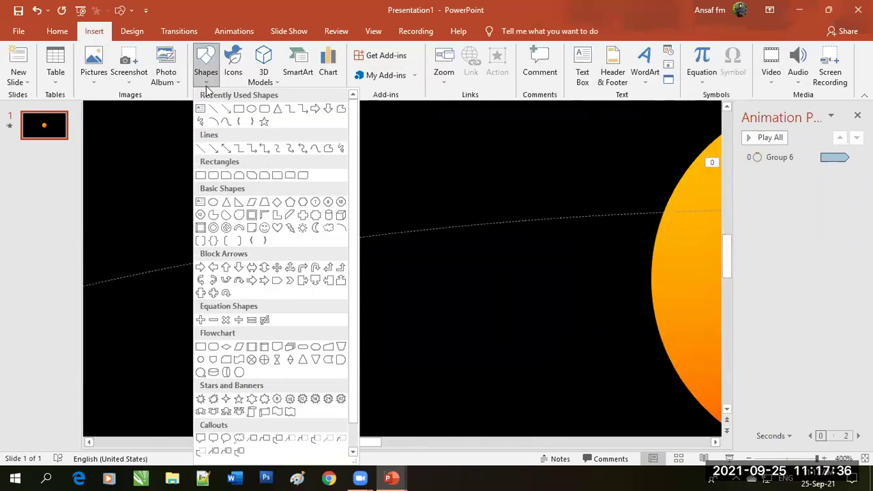
Draw a tiny 4-Point Star just above the orbit path, filled white with no outline.
{"action": "left_click", "coordinate": [225, 402]}
{"action": "mouse_move", "coordinate": [304, 216]}
{"action": "left_mouse_down"}
{"action": "mouse_move", "coordinate": [316, 232]}
{"action": "mouse_move", "coordinate": [317, 223]}
{"action": "left_mouse_up"}
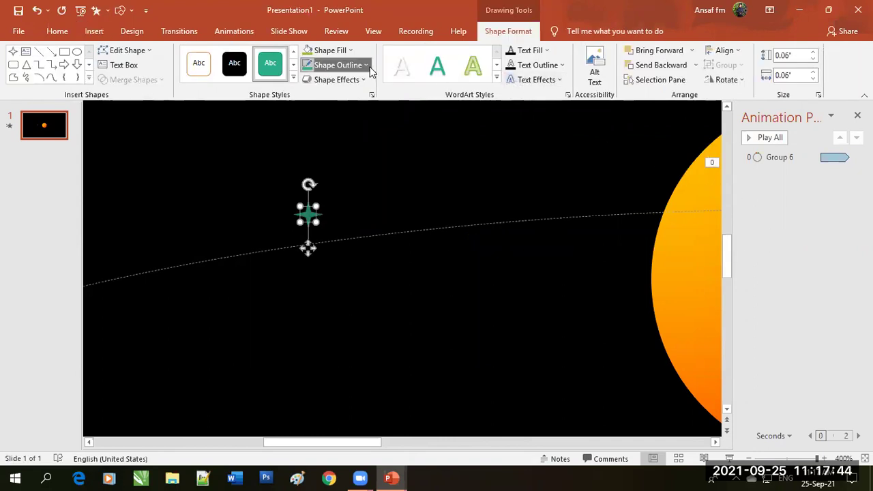
{"action": "left_click", "coordinate": [337, 65]}
{"action": "left_click", "coordinate": [341, 178]}
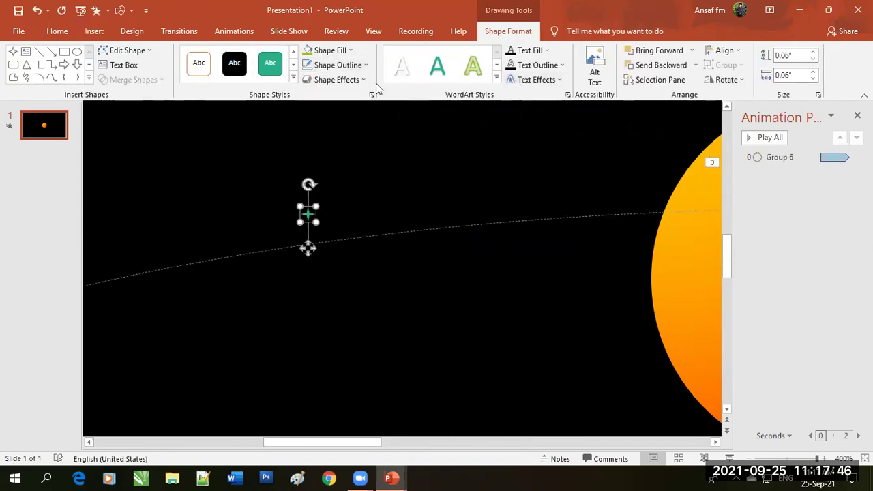
{"action": "left_click", "coordinate": [351, 52]}
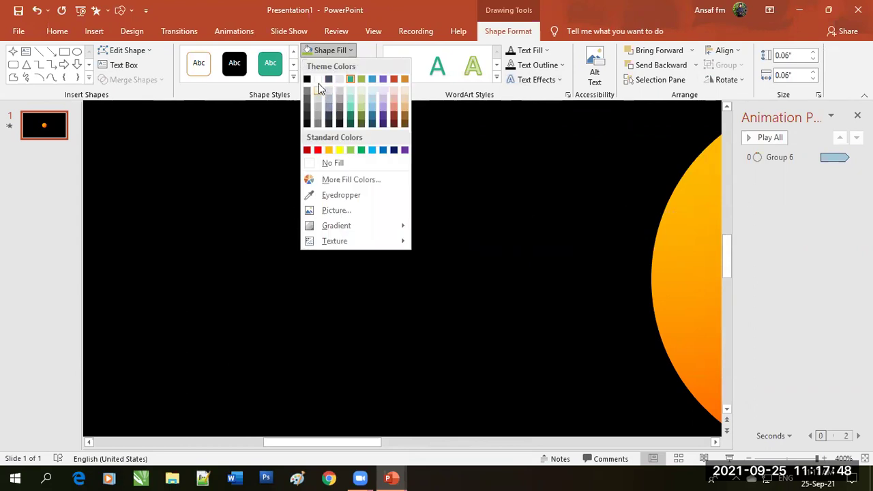
{"action": "left_click", "coordinate": [318, 81]}
{"action": "left_click", "coordinate": [339, 203]}
{"action": "left_click", "coordinate": [307, 211]}
{"action": "right_click", "coordinate": [308, 213]}
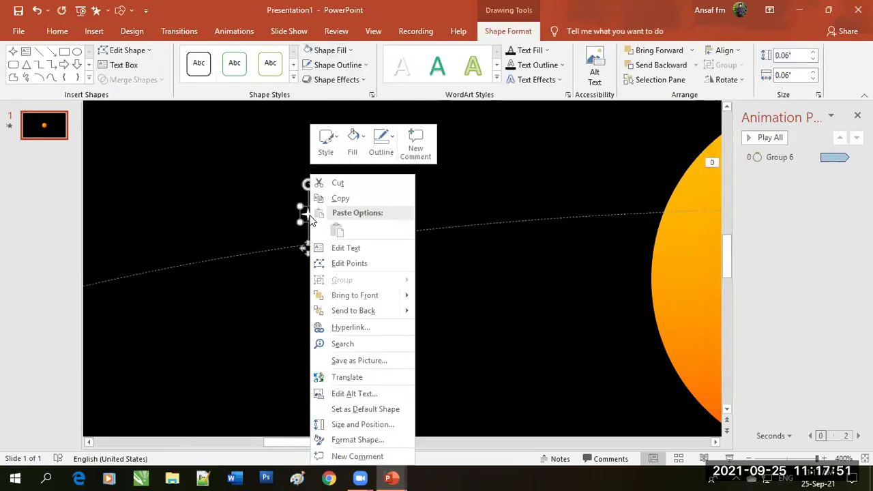
Open Format Shape, close the Animation Pane, and shrink the star slightly.
{"action": "left_click", "coordinate": [374, 440]}
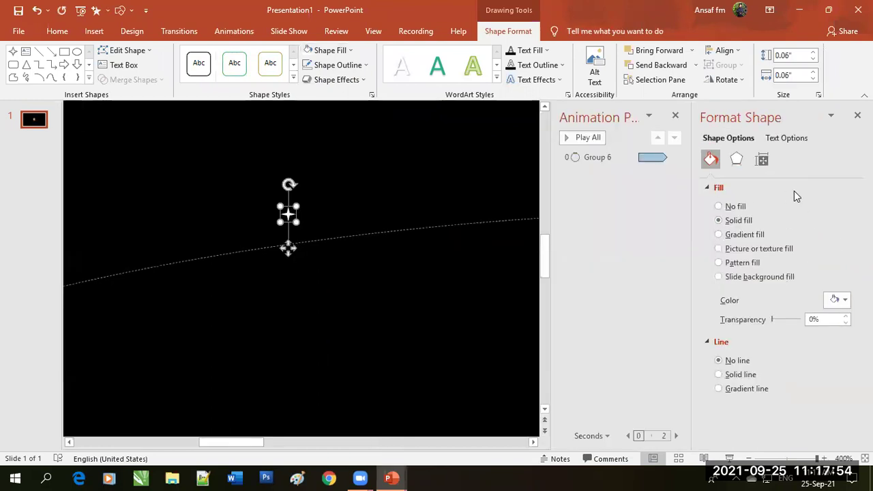
{"action": "left_click", "coordinate": [675, 117]}
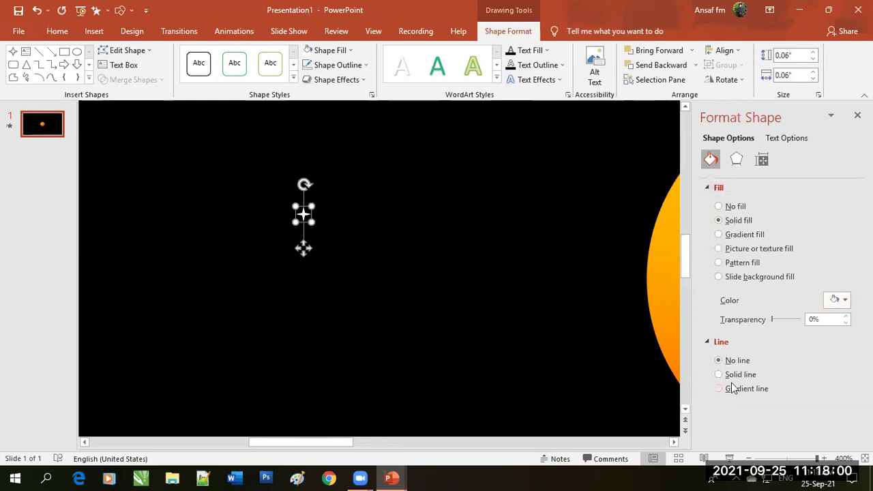
{"action": "left_click_drag", "start_coordinate": [311, 221], "coordinate": [298, 212]}
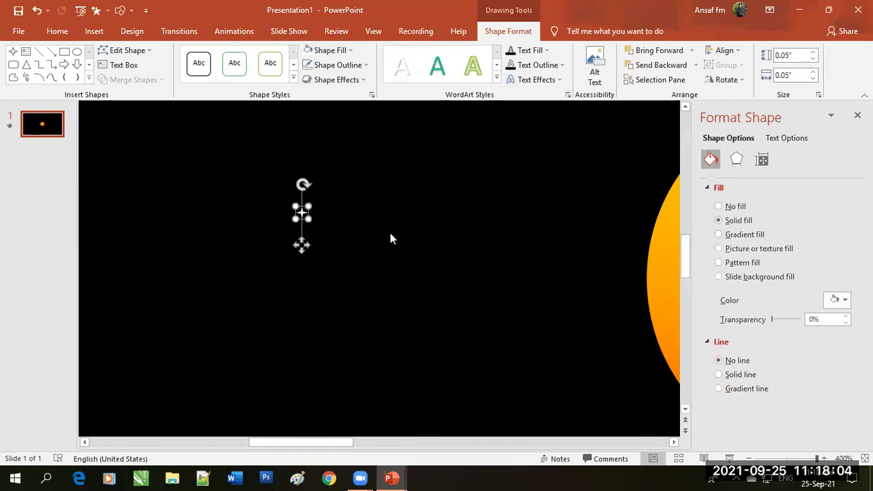
Add a white glow of 2 pt at 60% transparency to the star.
{"action": "left_click", "coordinate": [735, 164]}
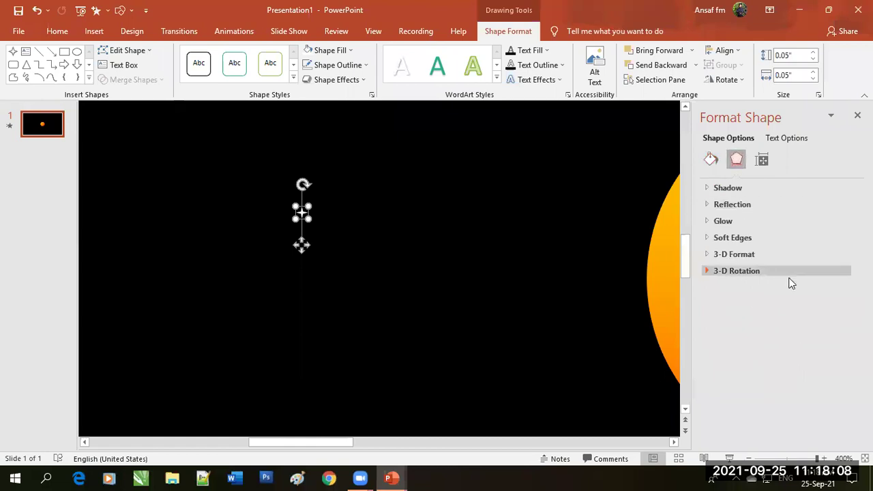
{"action": "left_click", "coordinate": [723, 222]}
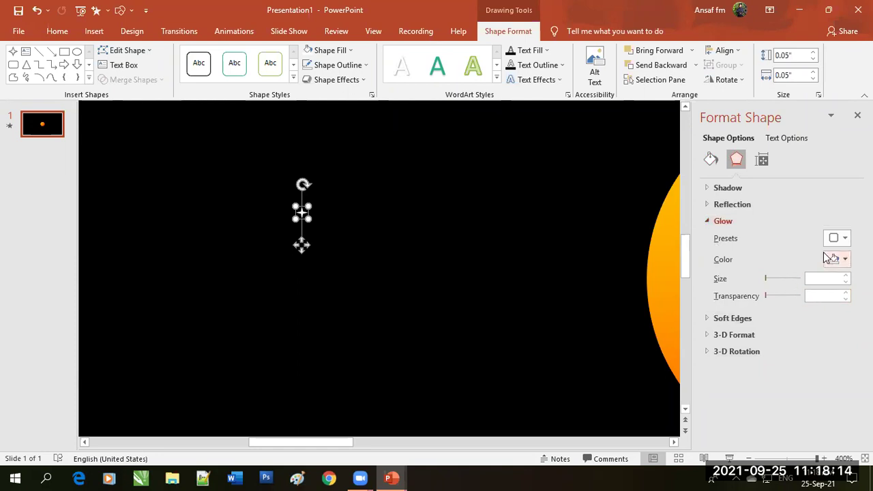
{"action": "left_click", "coordinate": [846, 240]}
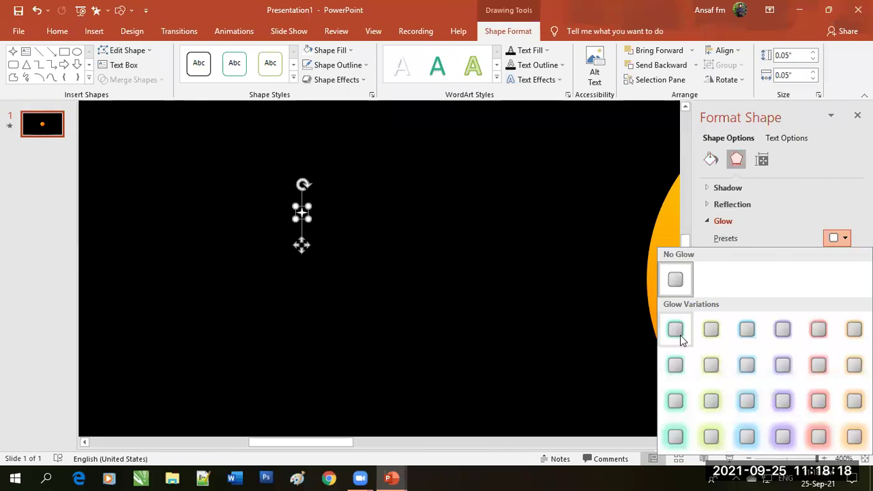
{"action": "left_click", "coordinate": [678, 331]}
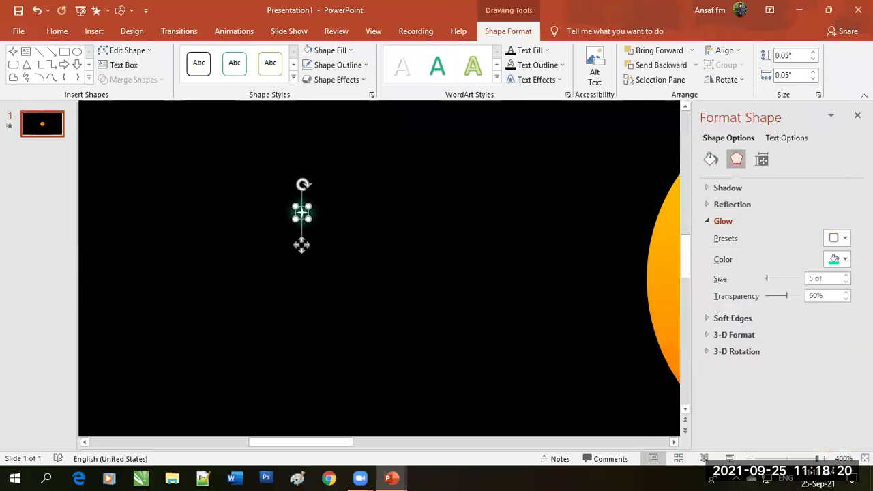
{"action": "left_click", "coordinate": [844, 261]}
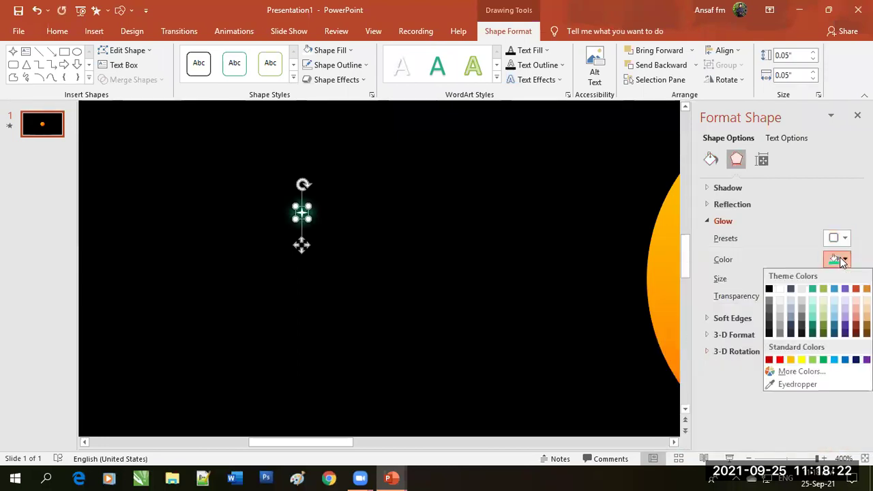
{"action": "left_click", "coordinate": [781, 289]}
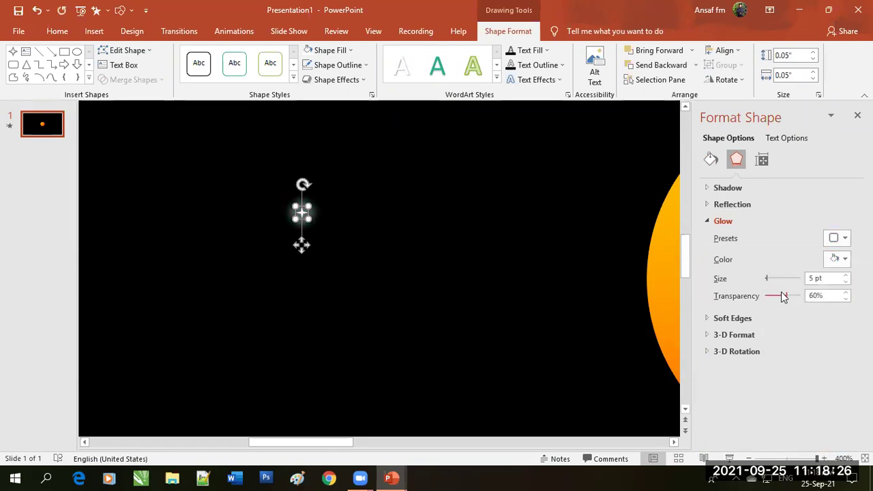
{"action": "left_click_drag", "start_coordinate": [768, 280], "coordinate": [768, 279]}
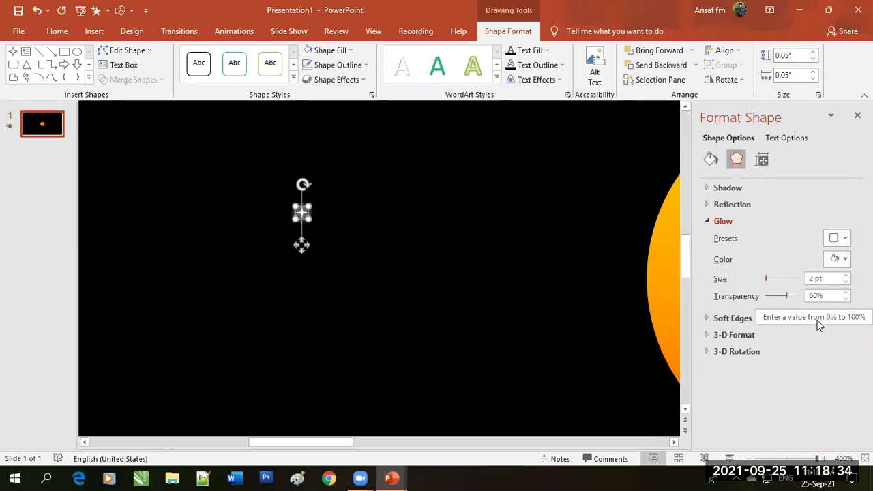
{"action": "left_click", "coordinate": [476, 277]}
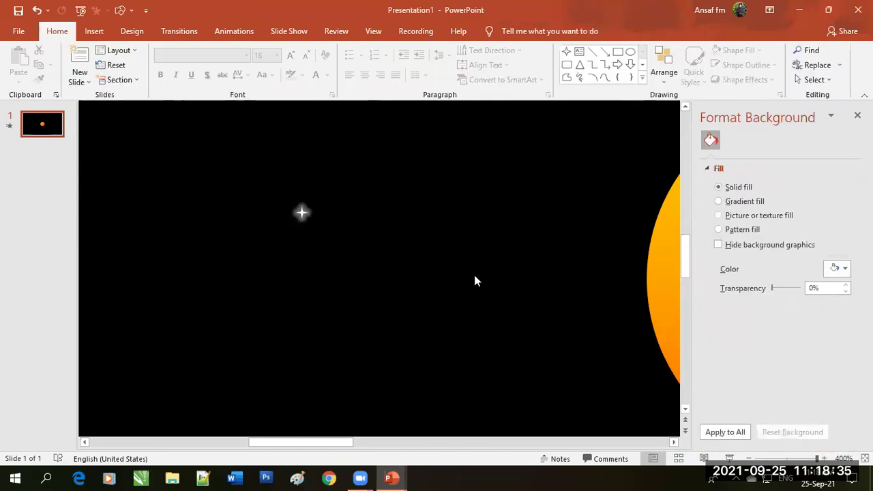
Apply the Grow/Shrink emphasis animation to the white star.
{"action": "left_click", "coordinate": [304, 214]}
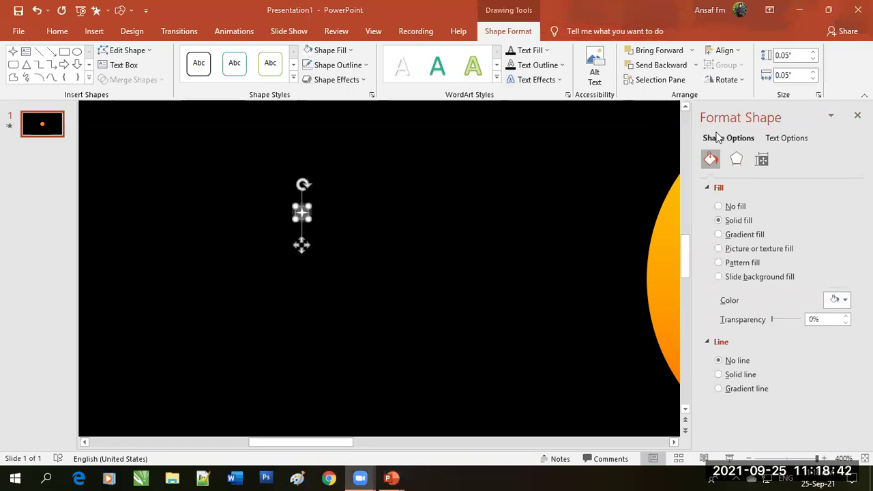
{"action": "left_click", "coordinate": [235, 31]}
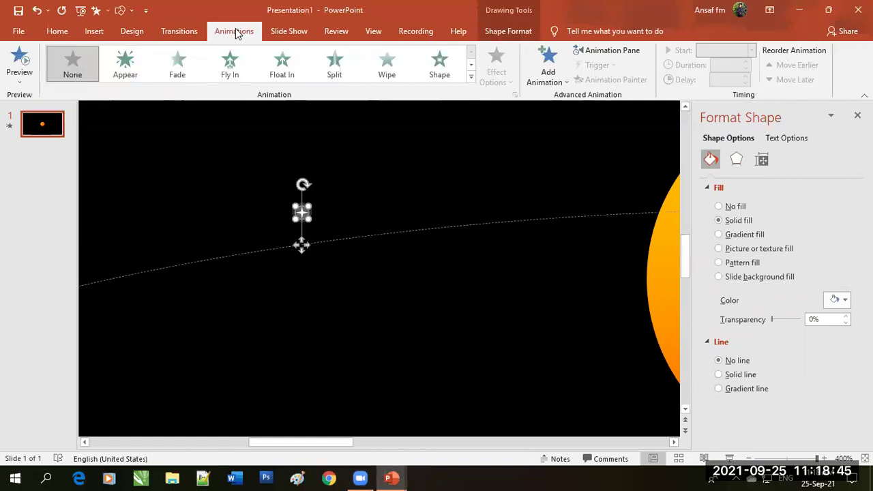
{"action": "left_click", "coordinate": [470, 77]}
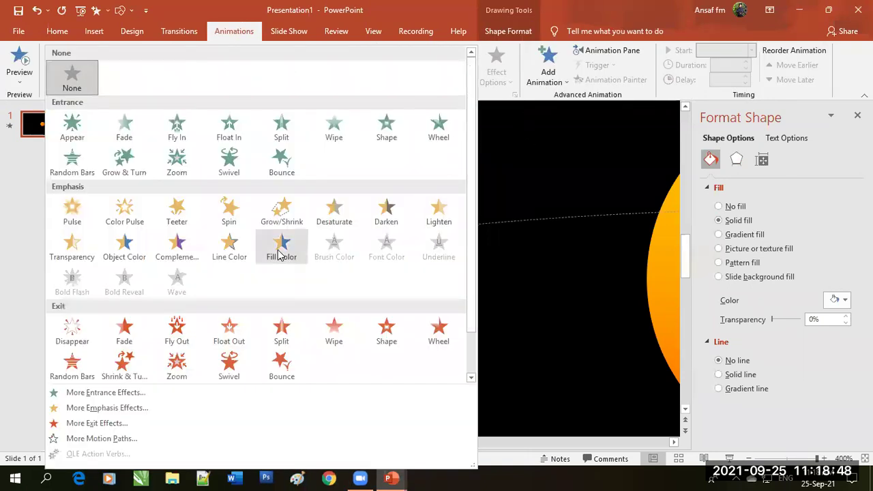
{"action": "left_click", "coordinate": [282, 211]}
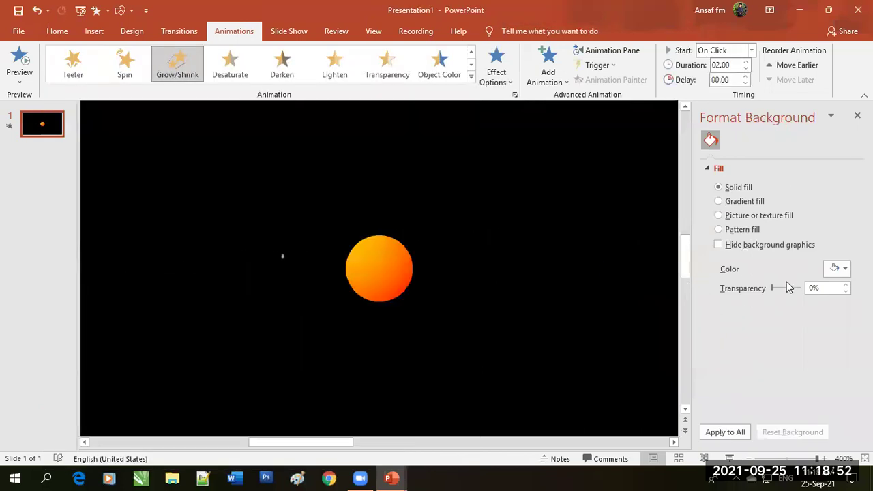
{"action": "left_click", "coordinate": [627, 51]}
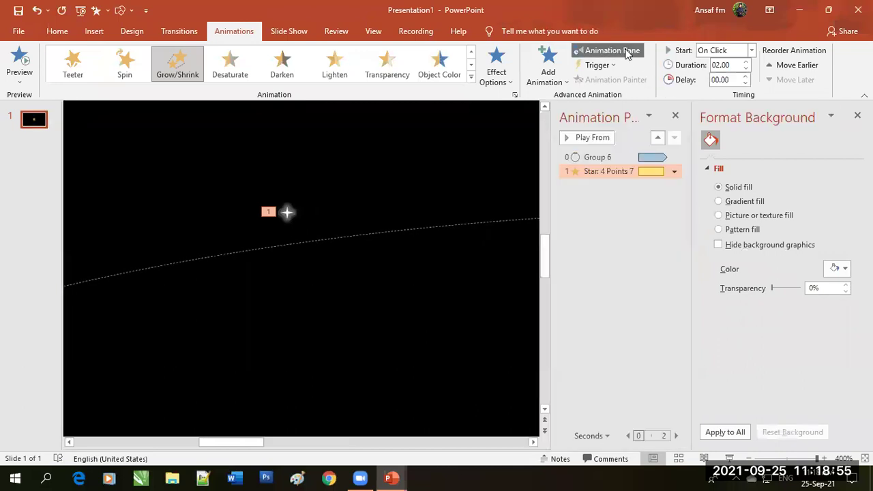
Set the star's Grow/Shrink size to a custom 300%.
{"action": "left_click", "coordinate": [674, 171]}
{"action": "left_click", "coordinate": [664, 232]}
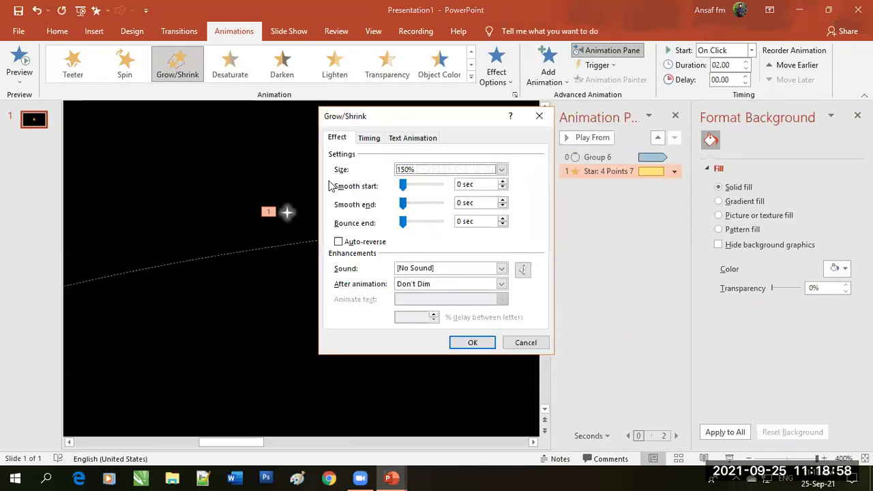
{"action": "left_click", "coordinate": [428, 176]}
{"action": "left_click", "coordinate": [429, 176]}
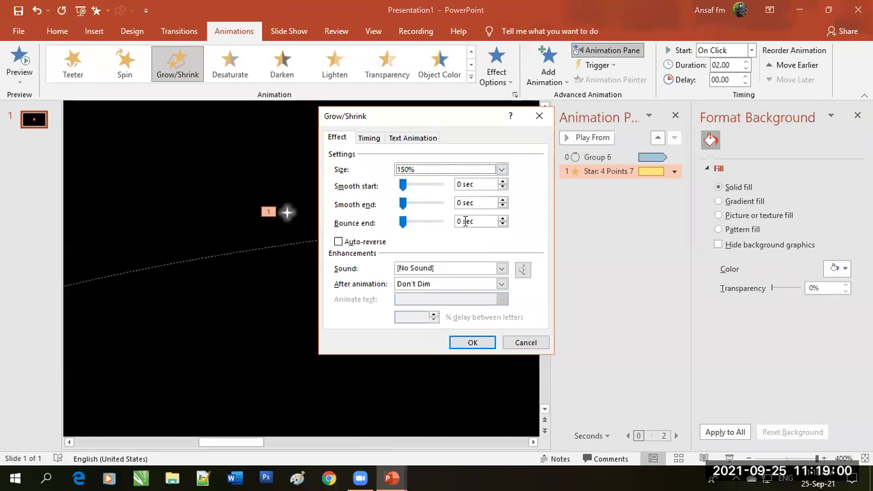
{"action": "left_click", "coordinate": [455, 176]}
{"action": "left_click", "coordinate": [468, 241]}
{"action": "type", "text": "30"}
{"action": "key", "text": "Return"}
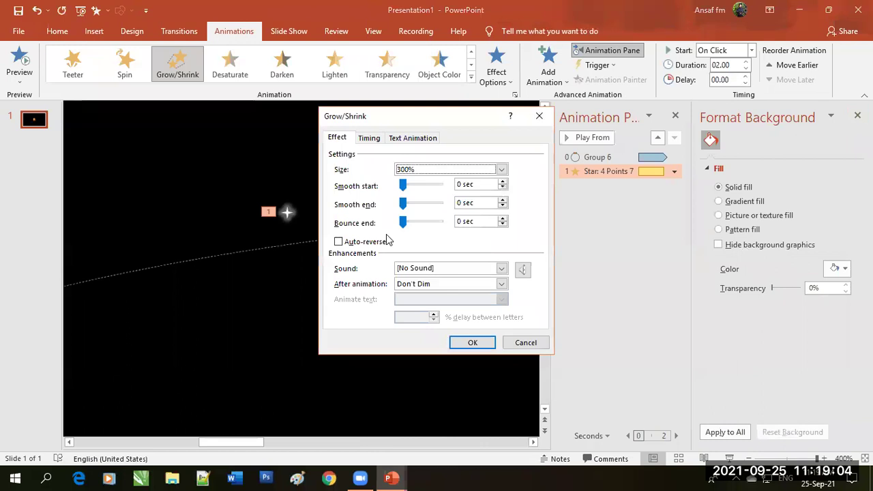
Set the star animation's duration to 1 second (Fast) and apply it.
{"action": "left_click", "coordinate": [373, 138]}
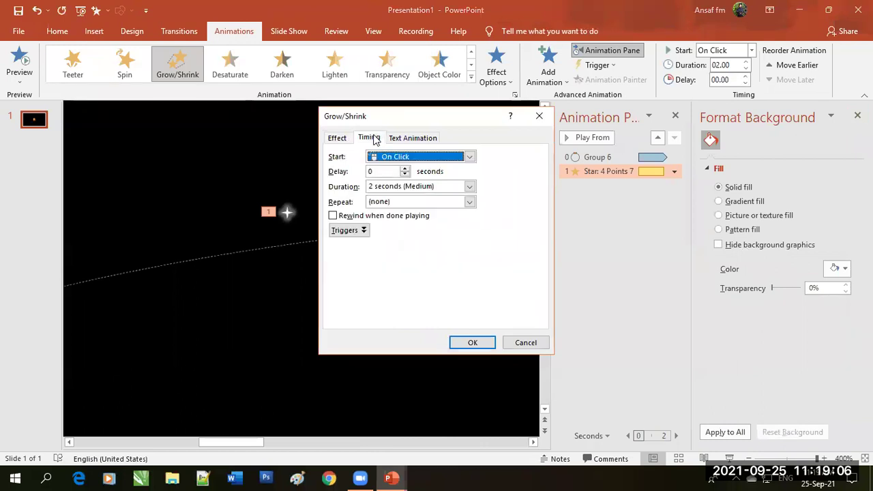
{"action": "left_click", "coordinate": [470, 188]}
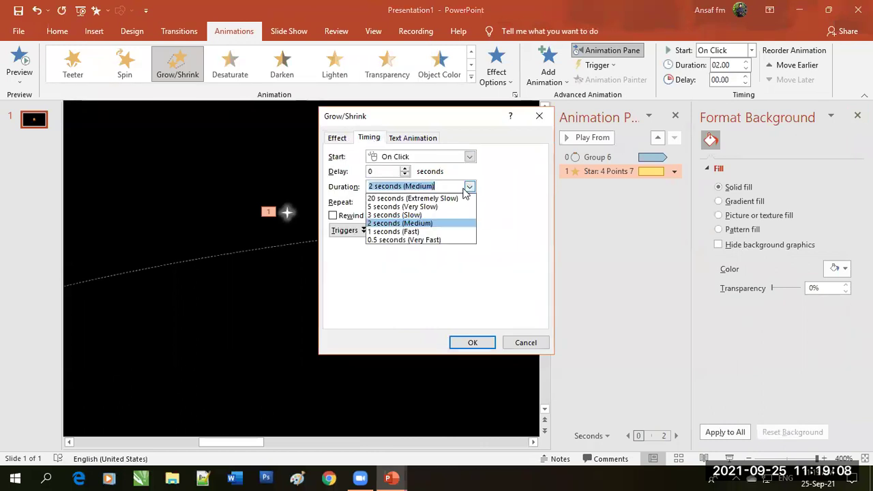
{"action": "left_click", "coordinate": [433, 232]}
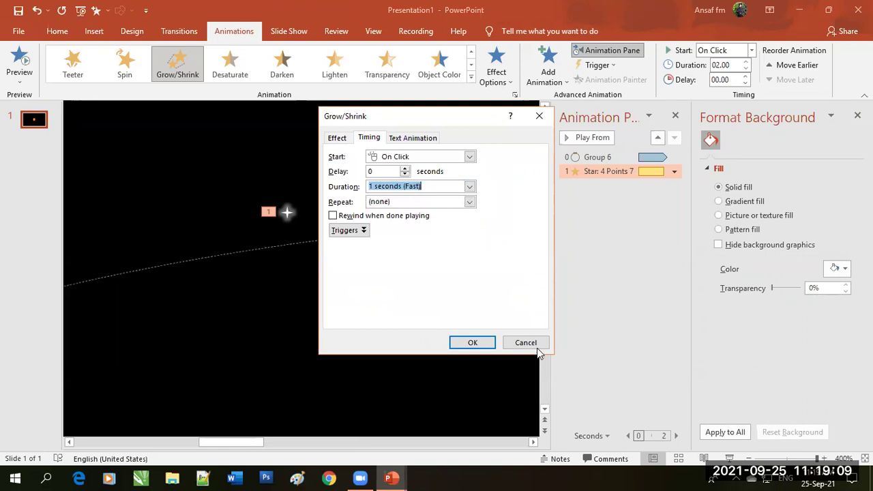
{"action": "left_click", "coordinate": [472, 346]}
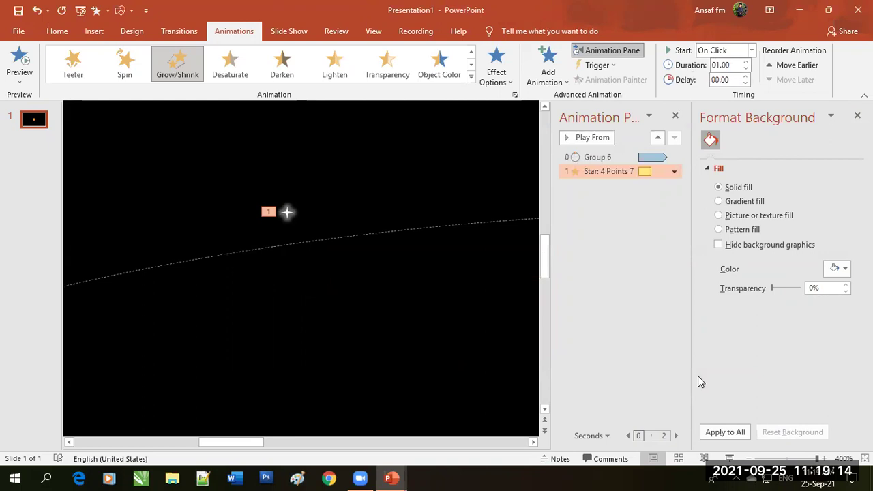
{"action": "left_click", "coordinate": [729, 458]}
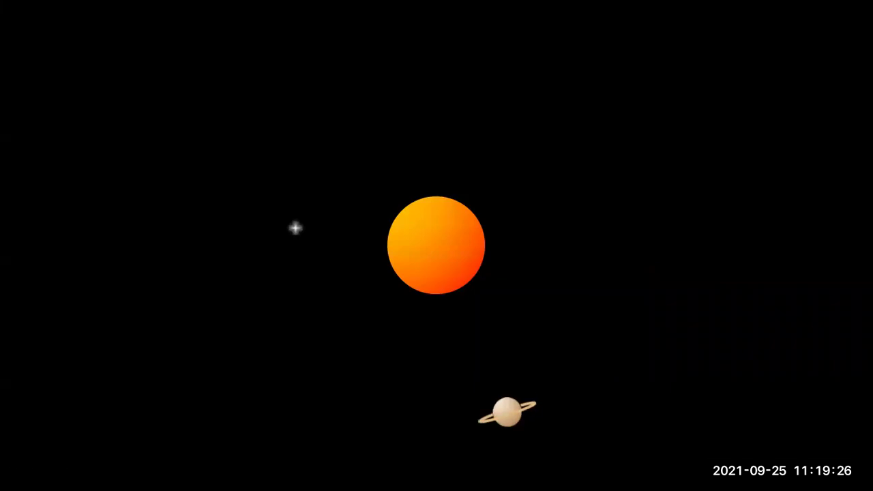
{"action": "key", "text": "Escape"}
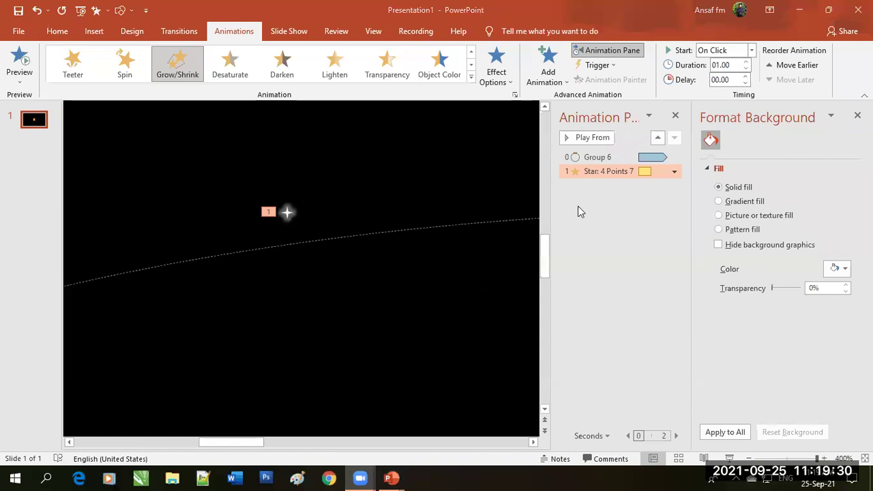
Change the star's Grow/Shrink size to a custom 200%.
{"action": "left_click", "coordinate": [675, 176]}
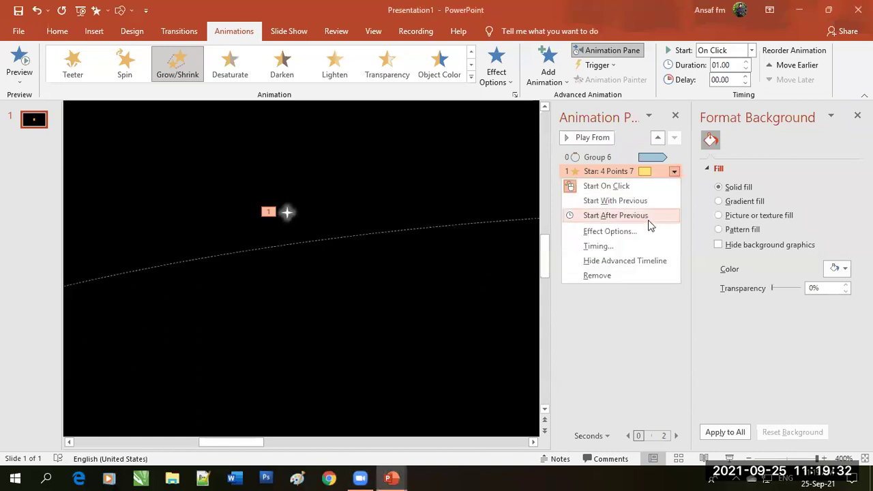
{"action": "left_click", "coordinate": [649, 230]}
{"action": "left_click", "coordinate": [425, 173]}
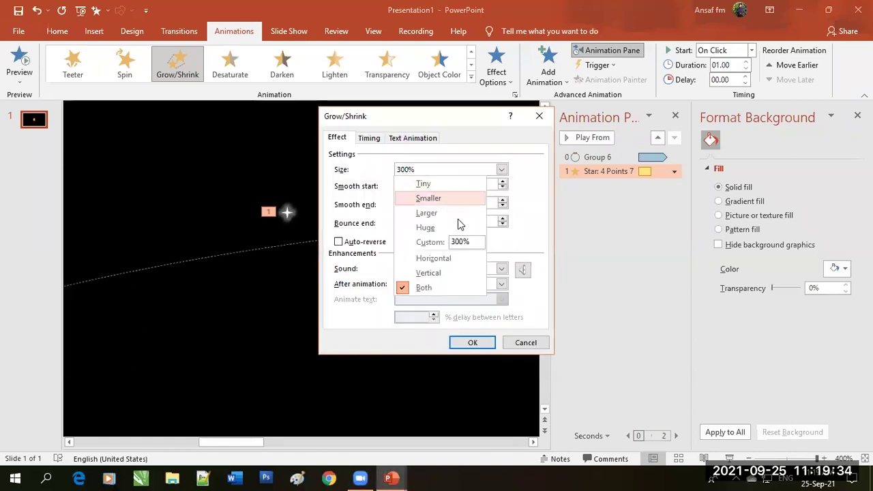
{"action": "left_click", "coordinate": [472, 241]}
{"action": "type", "text": "2"}
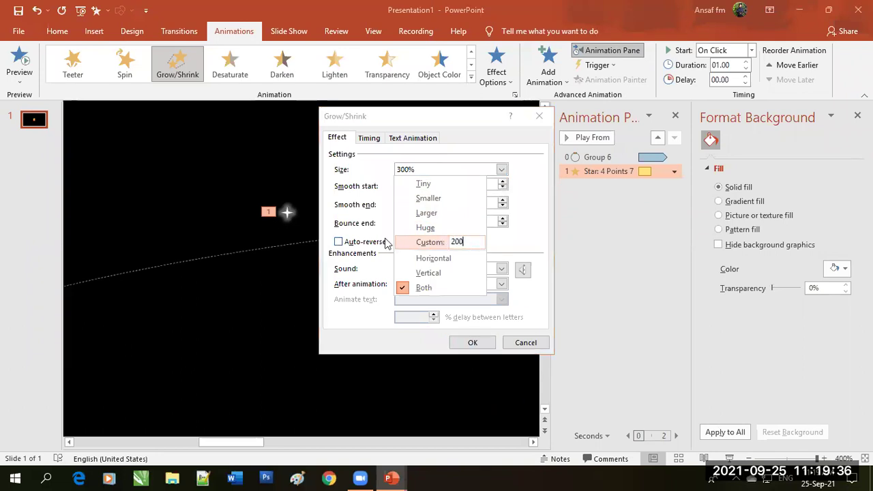
{"action": "key", "text": "Return"}
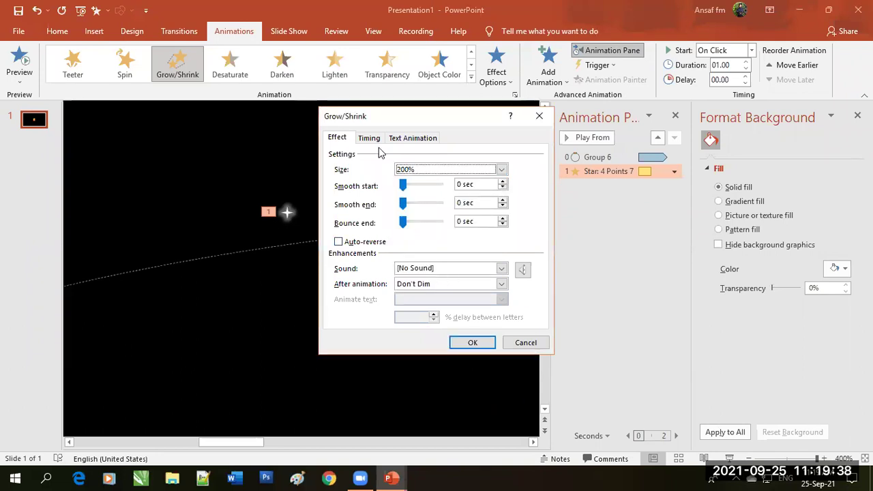
Make the twinkle repeat Until End of Slide and start With Previous.
{"action": "left_click", "coordinate": [369, 138]}
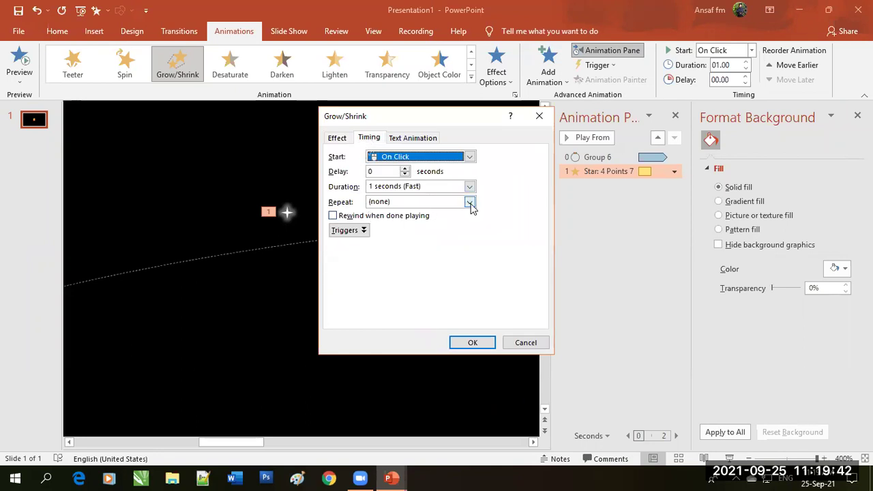
{"action": "left_click", "coordinate": [470, 203]}
{"action": "left_click", "coordinate": [417, 272]}
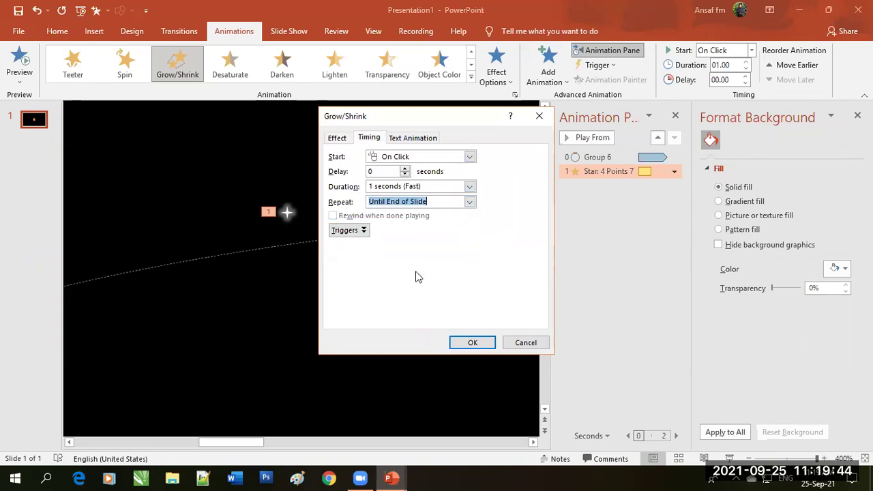
{"action": "left_click", "coordinate": [470, 157]}
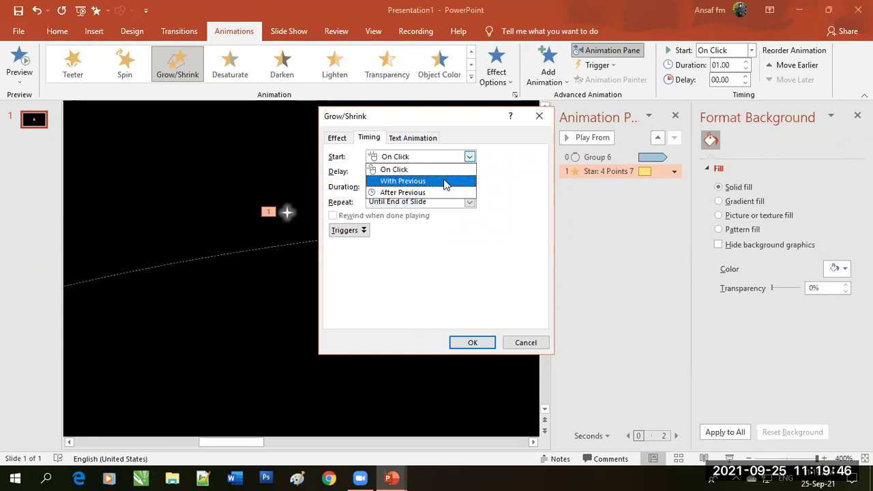
{"action": "left_click", "coordinate": [447, 181]}
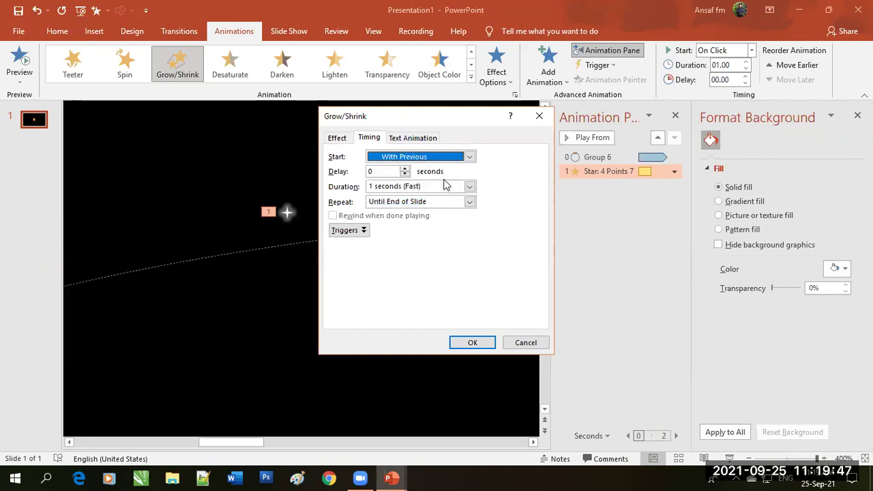
Turn on Auto-reverse, apply the settings, and preview the twinkle in a slide show.
{"action": "left_click", "coordinate": [335, 140]}
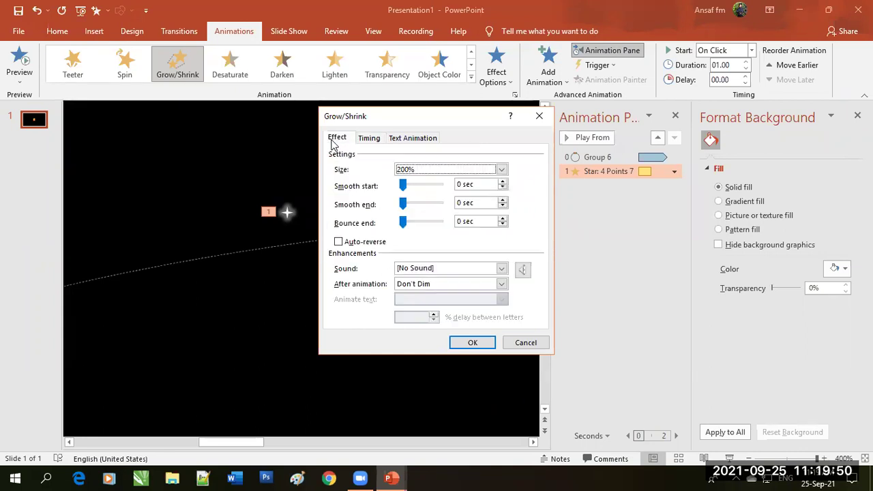
{"action": "left_click", "coordinate": [360, 243]}
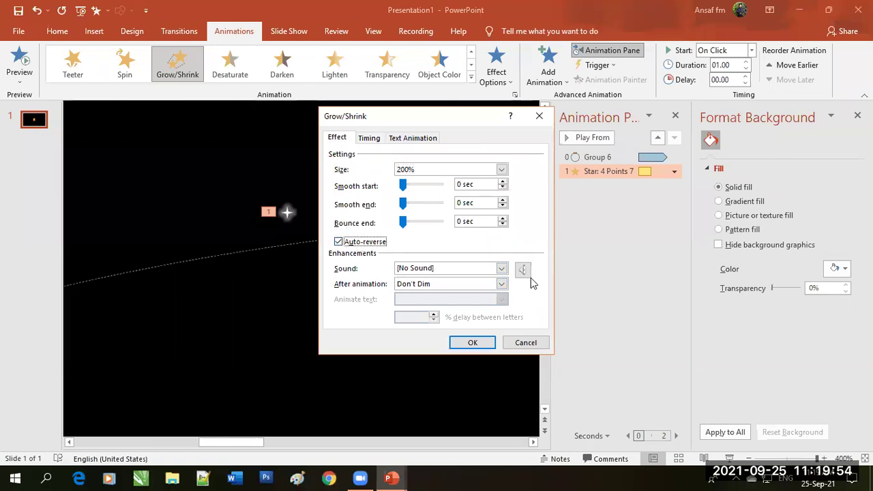
{"action": "left_click", "coordinate": [473, 344]}
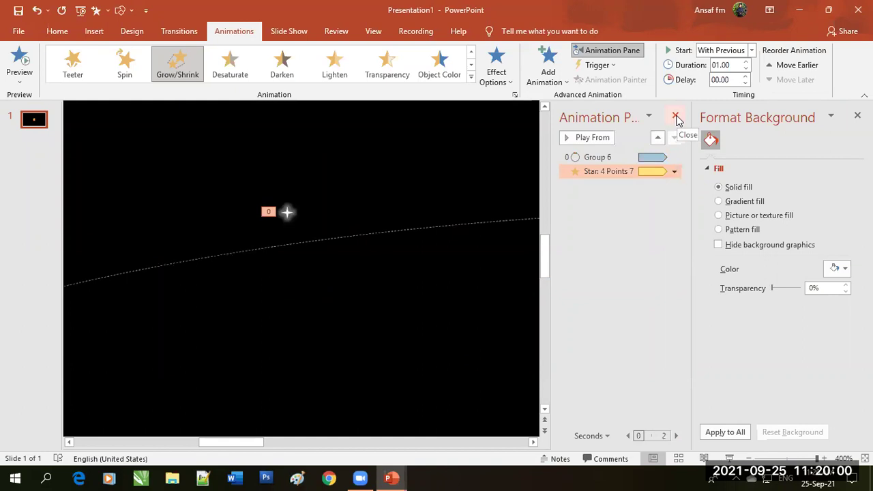
{"action": "left_click", "coordinate": [729, 459]}
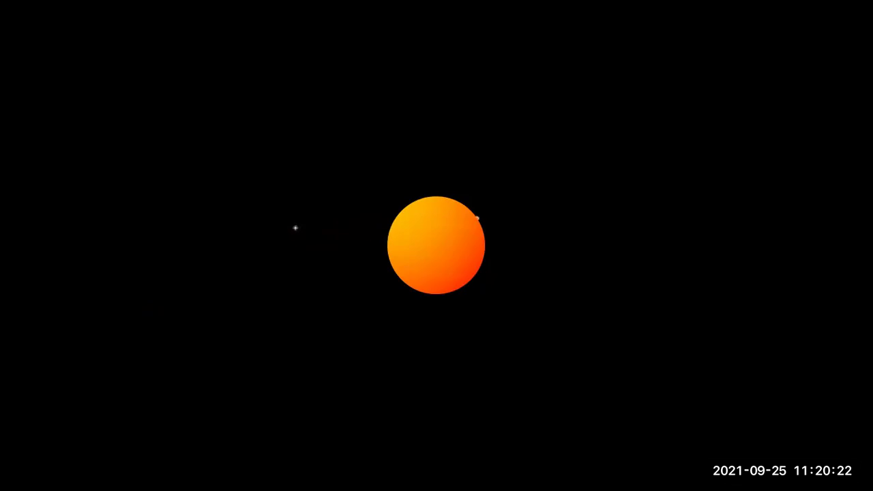
{"action": "key", "text": "Escape"}
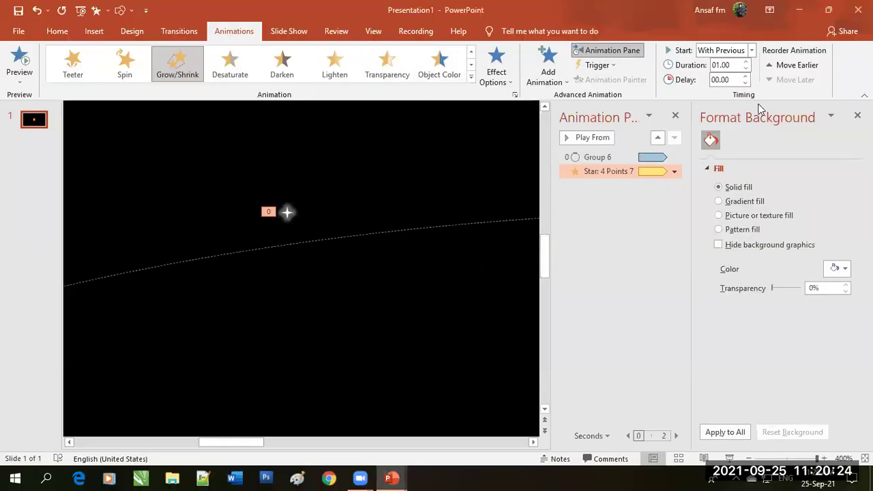
Paste two copies of the small star, placing one at the upper right and one at the lower right.
{"action": "left_click", "coordinate": [858, 114]}
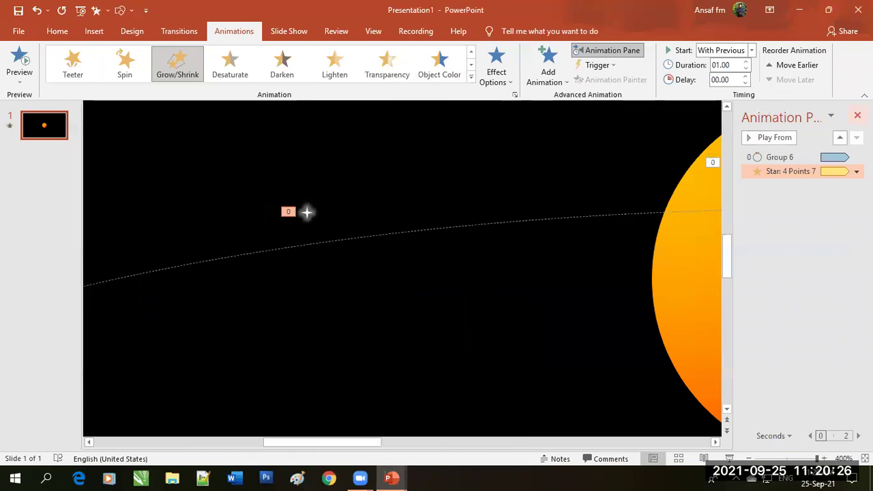
{"action": "left_click_drag", "start_coordinate": [816, 458], "coordinate": [789, 458]}
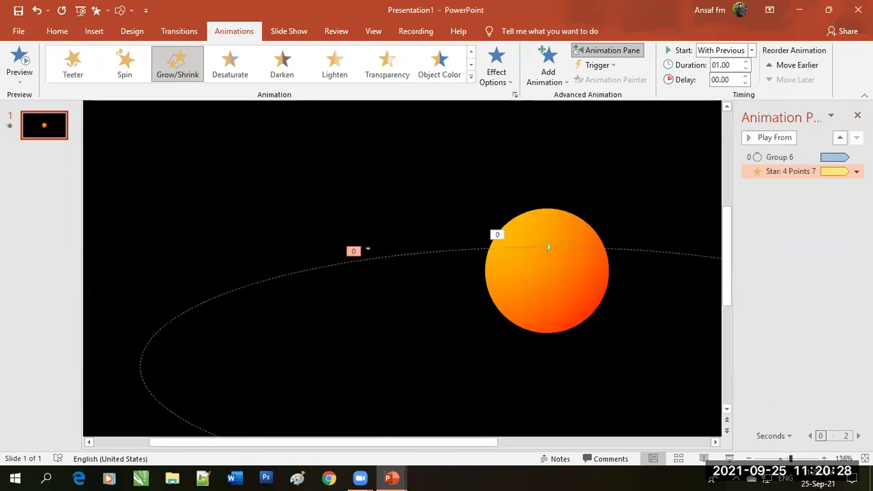
{"action": "scroll", "coordinate": [367, 249], "scroll_direction": "down", "scroll_amount": 5}
{"action": "left_click", "coordinate": [302, 256]}
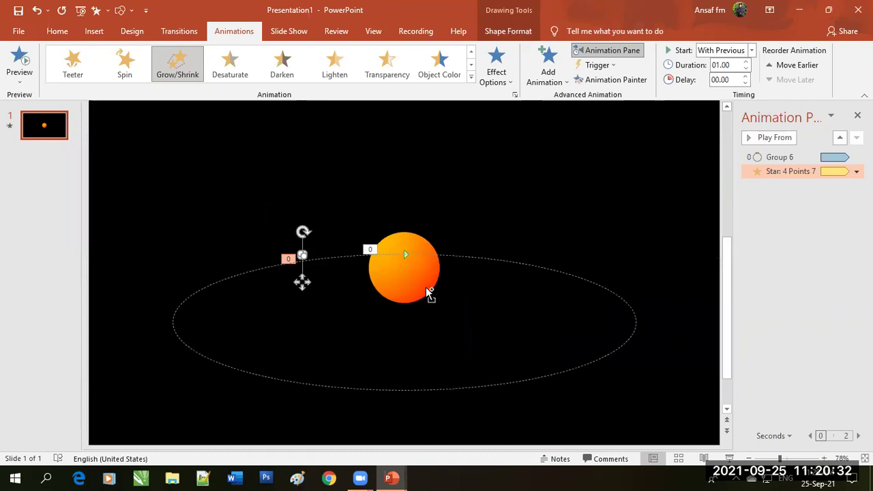
{"action": "key", "text": "ctrl+v"}
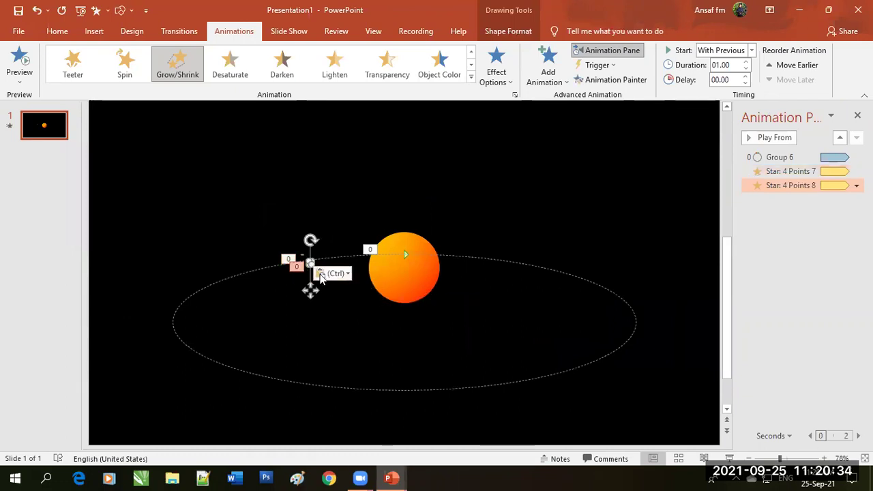
{"action": "mouse_move", "coordinate": [308, 289]}
{"action": "left_mouse_down"}
{"action": "mouse_move", "coordinate": [517, 174]}
{"action": "mouse_move", "coordinate": [605, 168]}
{"action": "left_mouse_up"}
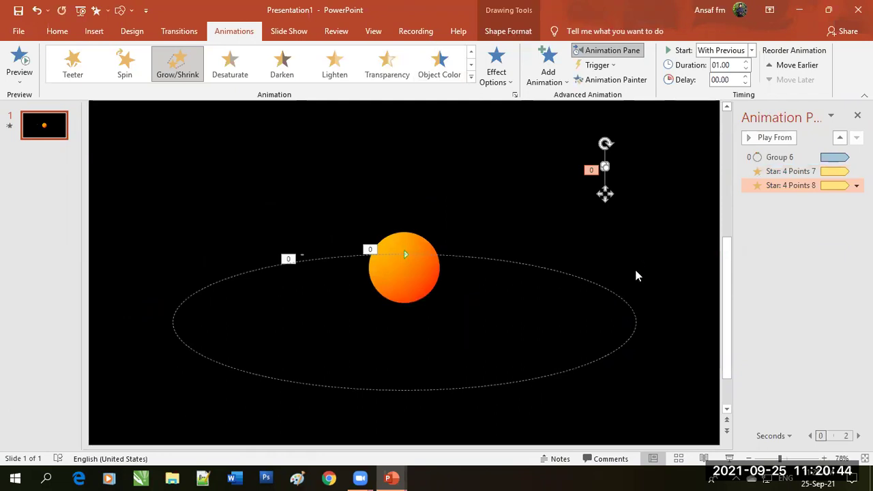
{"action": "key", "text": "ctrl+v"}
{"action": "left_click", "coordinate": [610, 175]}
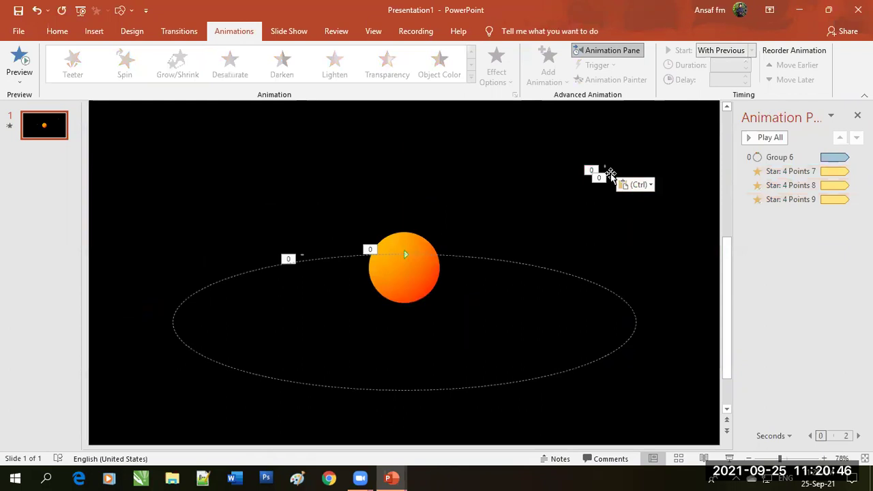
{"action": "left_click", "coordinate": [605, 168]}
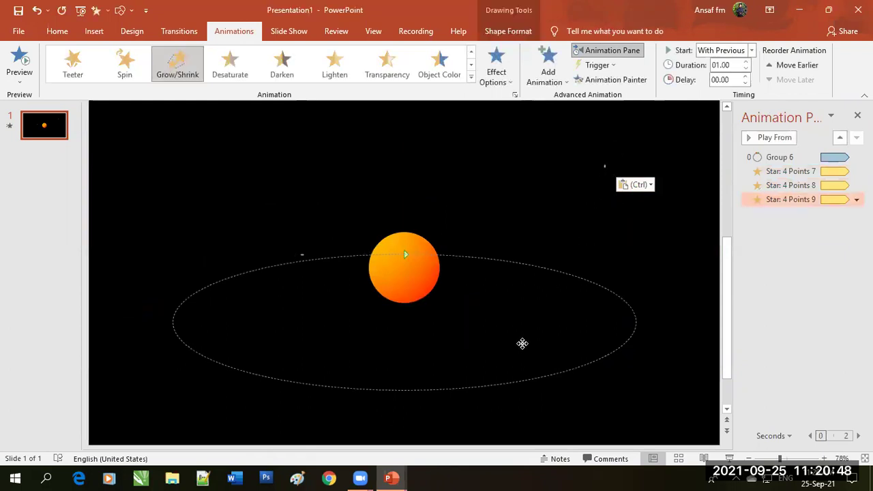
{"action": "left_click_drag", "start_coordinate": [522, 336], "coordinate": [522, 345]}
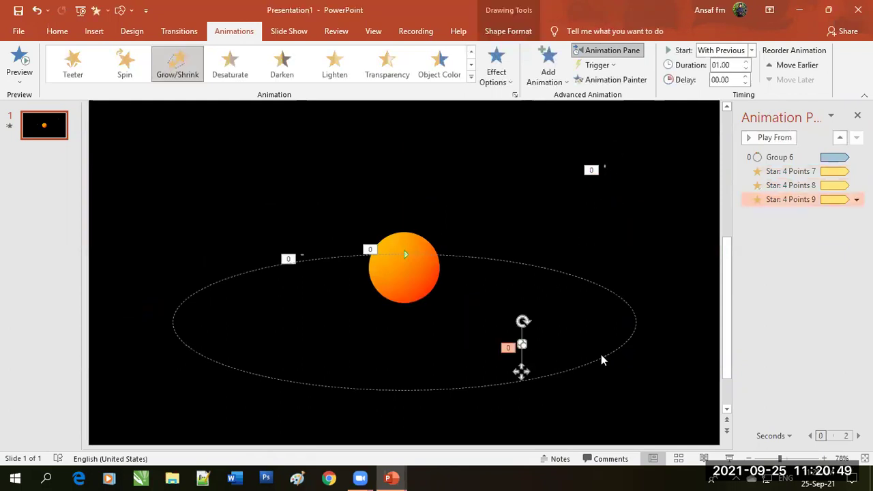
Duplicate the three stars and nudge the copies down and left into new spots.
{"action": "left_click", "coordinate": [603, 167], "text": "shift"}
{"action": "left_click", "coordinate": [302, 254], "text": "shift"}
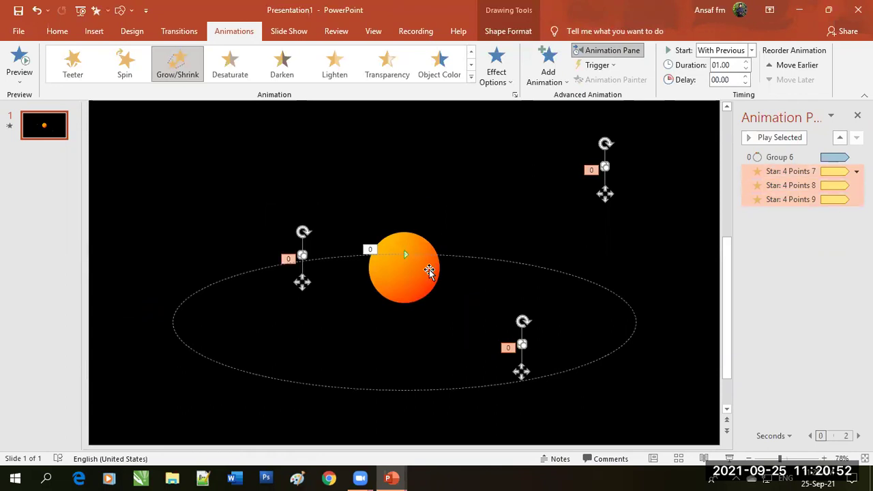
{"action": "key", "text": "ctrl+c"}
{"action": "key", "text": "ctrl+v"}
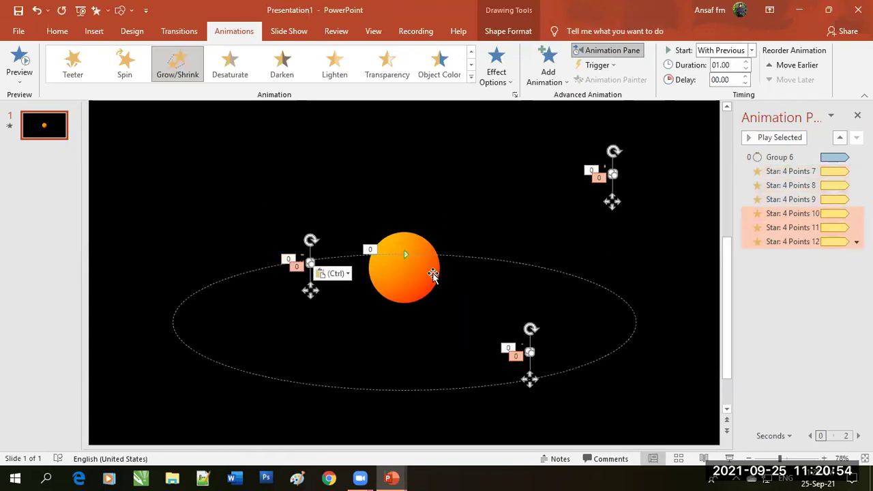
{"action": "key", "text": "Down"}
{"action": "key", "text": "Down"}
{"action": "key", "text": "Down"}
{"action": "key", "text": "Down"}
{"action": "key", "text": "Down"}
{"action": "key", "text": "Down"}
{"action": "key", "text": "Left"}
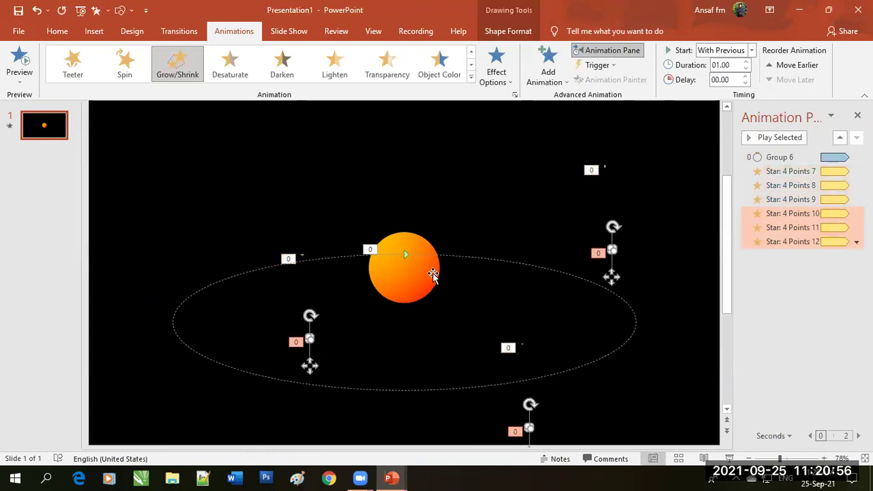
{"action": "key", "text": "Left"}
{"action": "key", "text": "Left"}
{"action": "key", "text": "Left"}
{"action": "key", "text": "Left"}
{"action": "key", "text": "Left"}
{"action": "key", "text": "Left"}
{"action": "key", "text": "Down"}
{"action": "key", "text": "Down"}
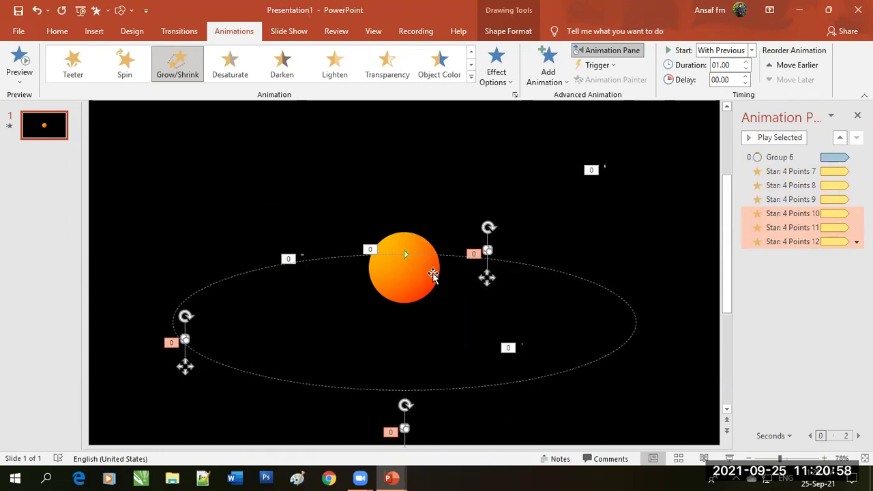
{"action": "key", "text": "Down"}
{"action": "key", "text": "Down"}
{"action": "key", "text": "Down"}
{"action": "key", "text": "Down"}
{"action": "key", "text": "Left"}
{"action": "key", "text": "Left"}
{"action": "key", "text": "Left"}
{"action": "key", "text": "Left"}
{"action": "key", "text": "Left"}
{"action": "key", "text": "Left"}
{"action": "key", "text": "Left"}
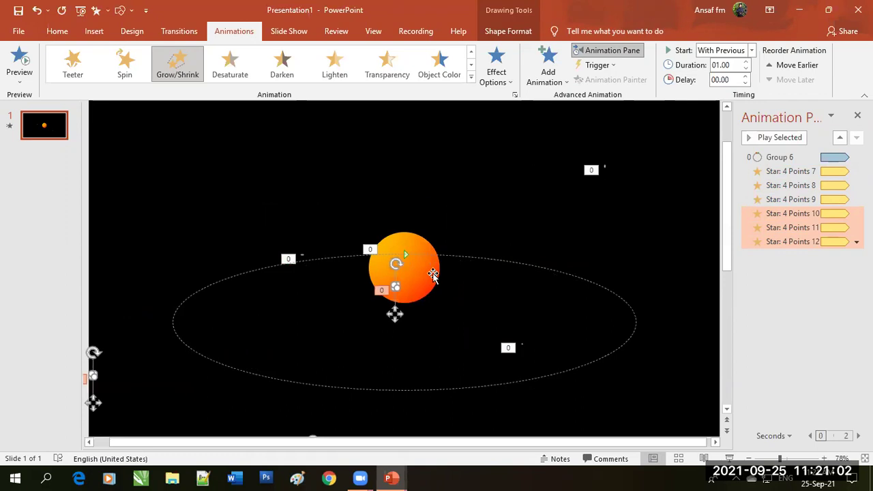
{"action": "key", "text": "Right"}
{"action": "key", "text": "Right"}
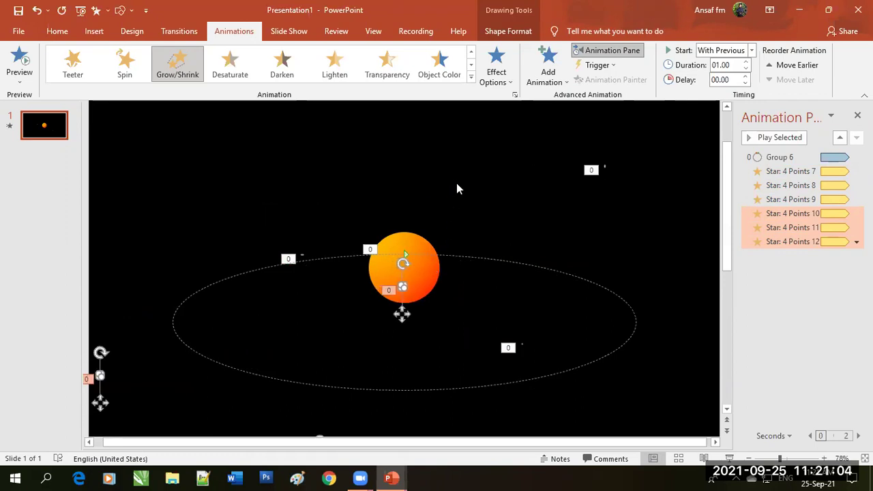
{"action": "left_click", "coordinate": [455, 189]}
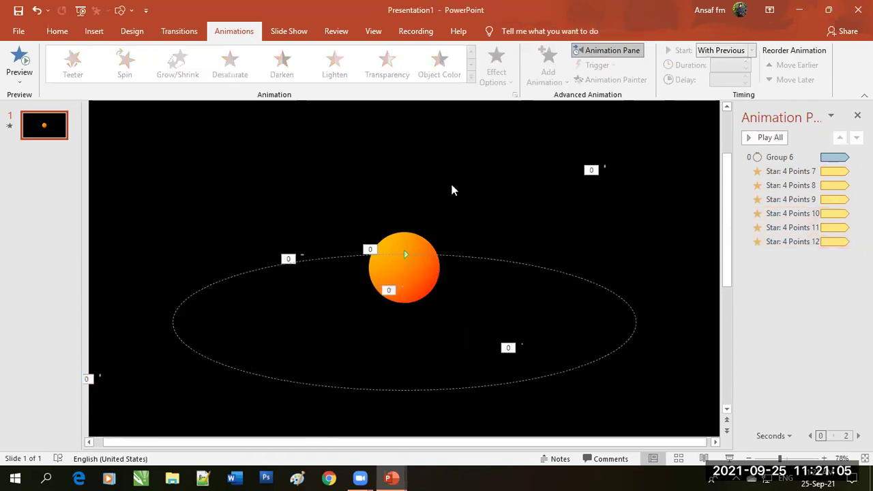
Move the small star off the sun down to the bottom of the orbit.
{"action": "left_click", "coordinate": [402, 288]}
{"action": "key", "text": "Down"}
{"action": "key", "text": "Down"}
{"action": "key", "text": "Down"}
{"action": "key", "text": "Down"}
{"action": "key", "text": "Down"}
{"action": "key", "text": "Down"}
{"action": "key", "text": "Down"}
{"action": "key", "text": "Up"}
{"action": "key", "text": "Up"}
{"action": "key", "text": "Left"}
{"action": "key", "text": "Left"}
{"action": "key", "text": "Left"}
{"action": "key", "text": "Left"}
{"action": "key", "text": "Left"}
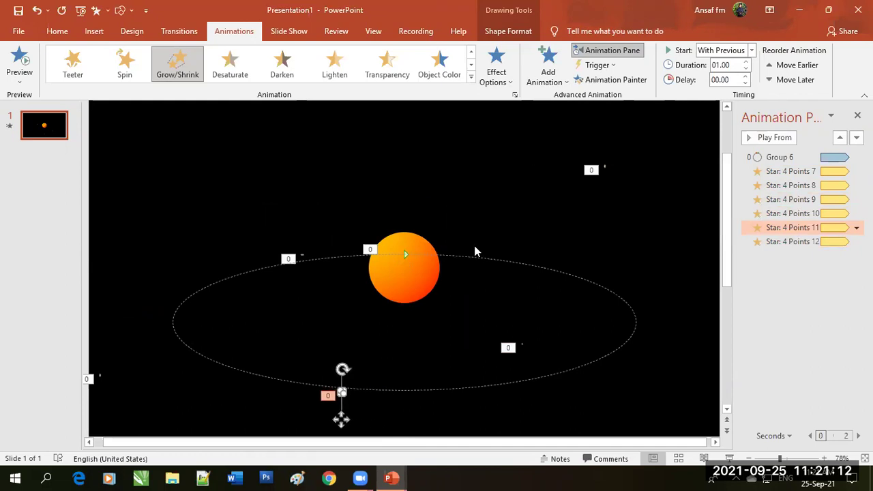
{"action": "key", "text": "Left"}
{"action": "key", "text": "Left"}
{"action": "key", "text": "Left"}
Make two more pairs of star copies, shifting one pair up-left and the other up-right.
{"action": "left_click", "coordinate": [303, 252], "text": "shift"}
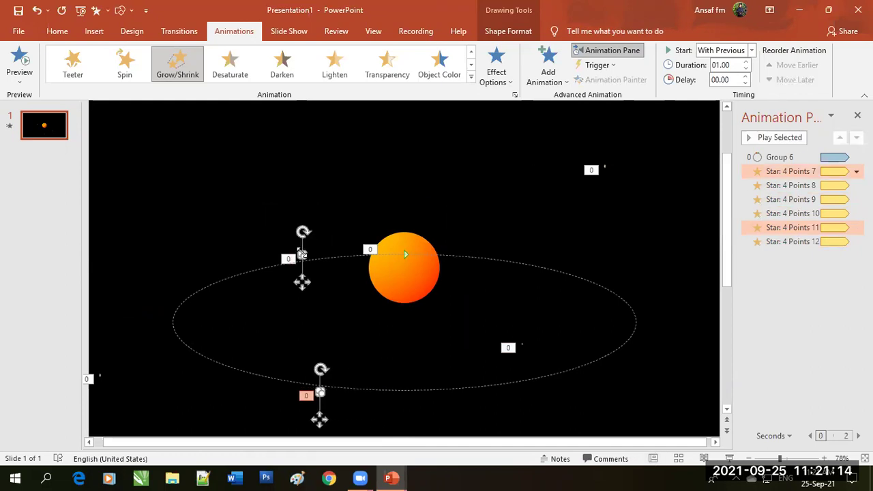
{"action": "key", "text": "ctrl+c"}
{"action": "key", "text": "ctrl+v"}
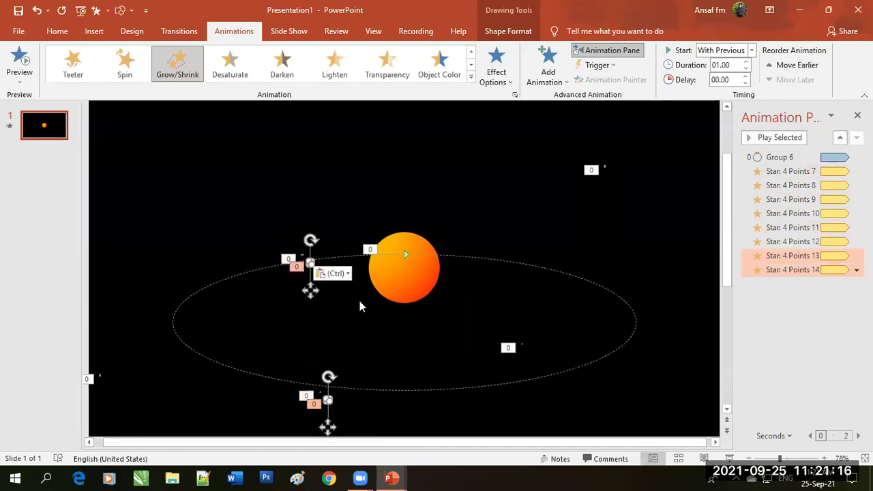
{"action": "key", "text": "Up"}
{"action": "key", "text": "Up"}
{"action": "key", "text": "Up"}
{"action": "key", "text": "Up"}
{"action": "key", "text": "Up"}
{"action": "key", "text": "Up"}
{"action": "key", "text": "Up"}
{"action": "key", "text": "Up"}
{"action": "key", "text": "Up"}
{"action": "key", "text": "Left"}
{"action": "key", "text": "Left"}
{"action": "key", "text": "Left"}
{"action": "key", "text": "Left"}
{"action": "key", "text": "Left"}
{"action": "key", "text": "Left"}
{"action": "key", "text": "Left"}
{"action": "key", "text": "Left"}
{"action": "key", "text": "Left"}
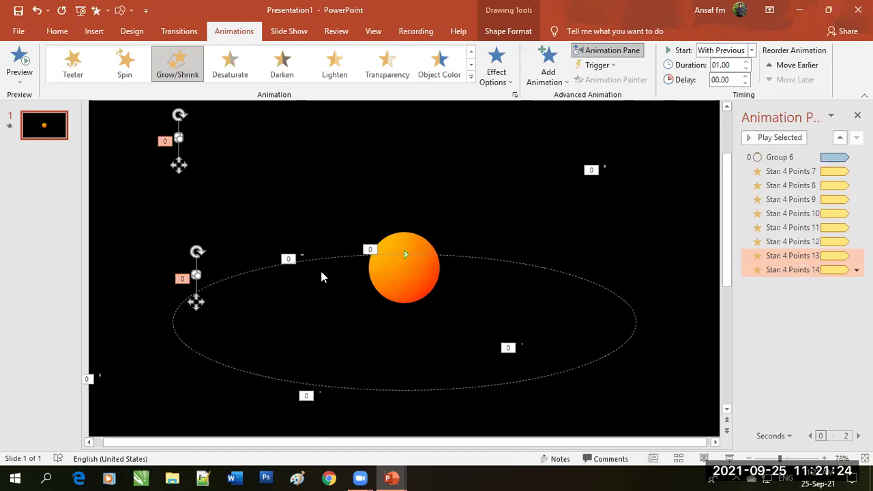
{"action": "left_click", "coordinate": [303, 255]}
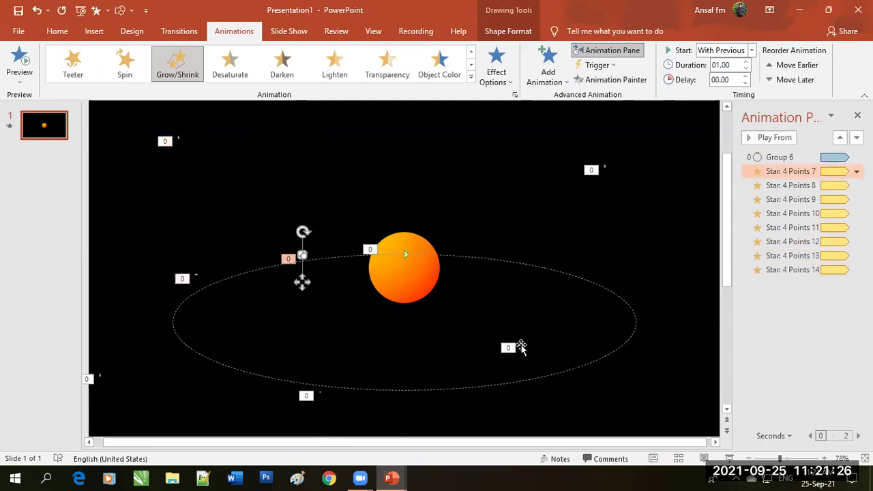
{"action": "left_click", "coordinate": [521, 346], "text": "shift"}
{"action": "key", "text": "ctrl+d"}
{"action": "key", "text": "Up"}
{"action": "key", "text": "Up"}
{"action": "key", "text": "Up"}
{"action": "key", "text": "Up"}
{"action": "key", "text": "Up"}
{"action": "key", "text": "Up"}
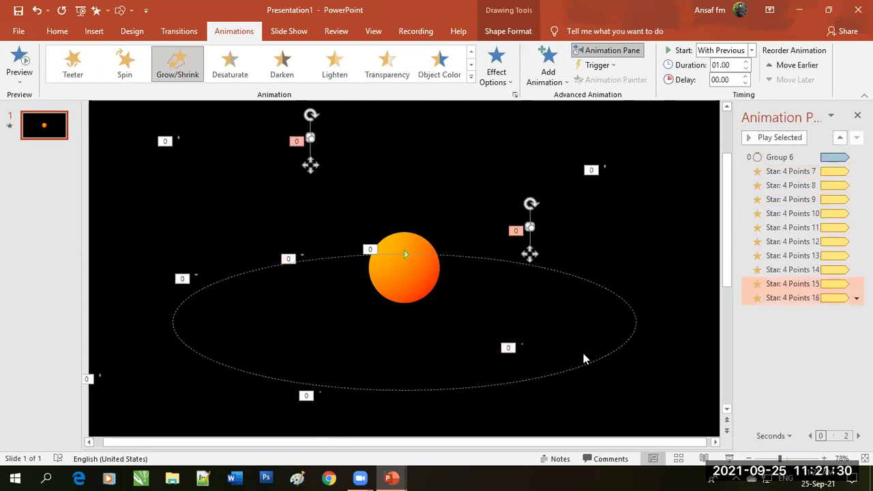
{"action": "key", "text": "Right"}
{"action": "key", "text": "Right"}
{"action": "key", "text": "Right"}
{"action": "key", "text": "Right"}
{"action": "key", "text": "Right"}
{"action": "key", "text": "Right"}
{"action": "key", "text": "Right"}
{"action": "key", "text": "Right"}
{"action": "key", "text": "Right"}
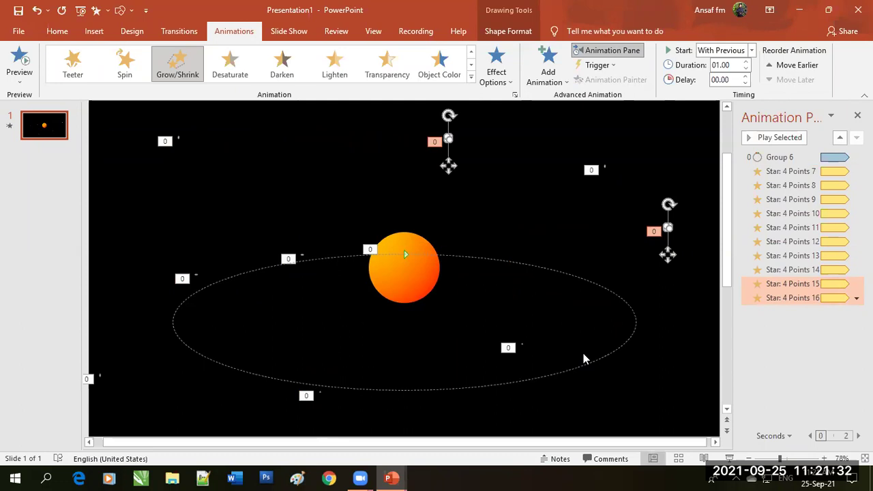
{"action": "key", "text": "Down"}
{"action": "key", "text": "Down"}
{"action": "key", "text": "Down"}
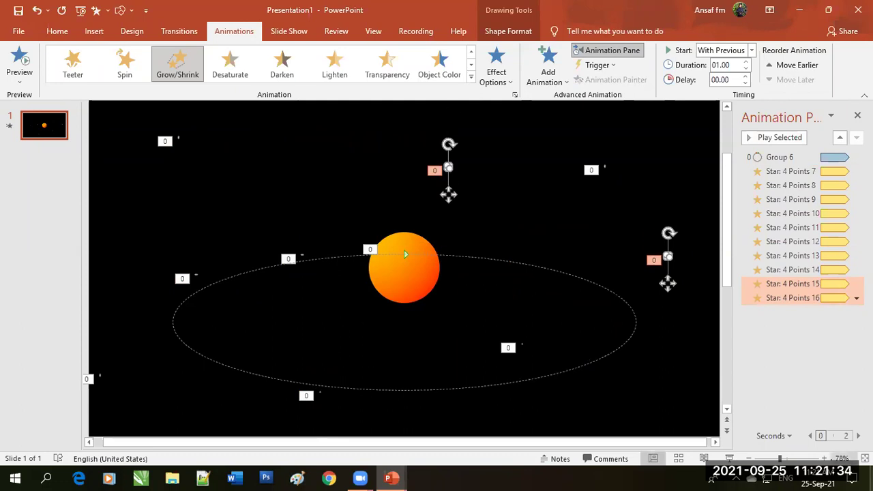
Preview the slide full screen, then return to editing.
{"action": "key", "text": "F5"}
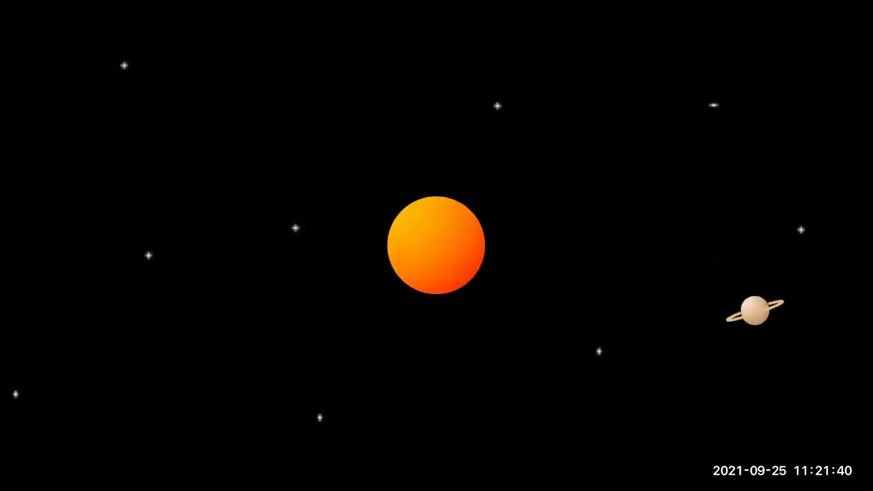
{"action": "key", "text": "Escape"}
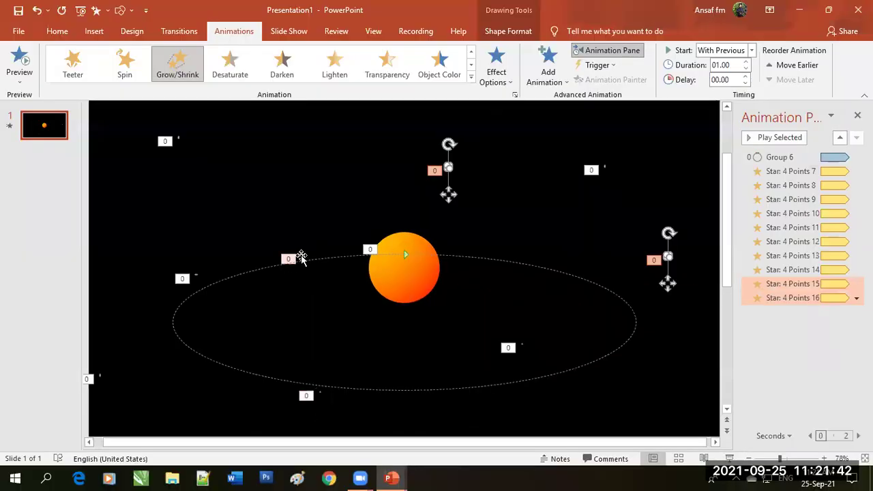
{"action": "left_click", "coordinate": [302, 256]}
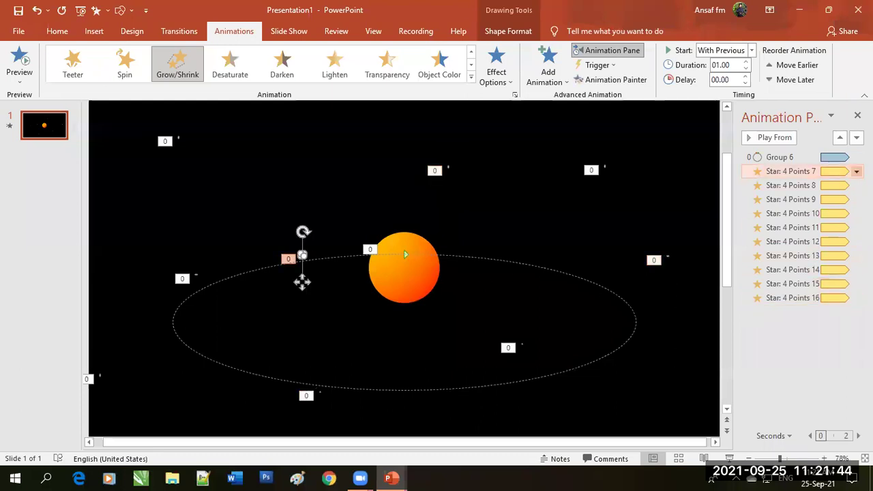
Set Star 7's Grow/Shrink effect to 150% size with a 0.5 second duration.
{"action": "left_click", "coordinate": [856, 172]}
{"action": "left_click", "coordinate": [778, 230]}
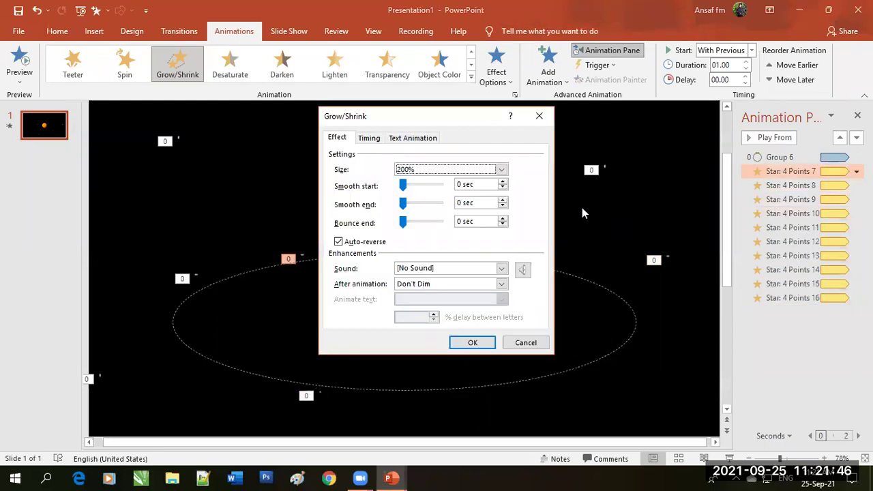
{"action": "left_click", "coordinate": [444, 170]}
{"action": "type", "text": "15"}
{"action": "key", "text": "Return"}
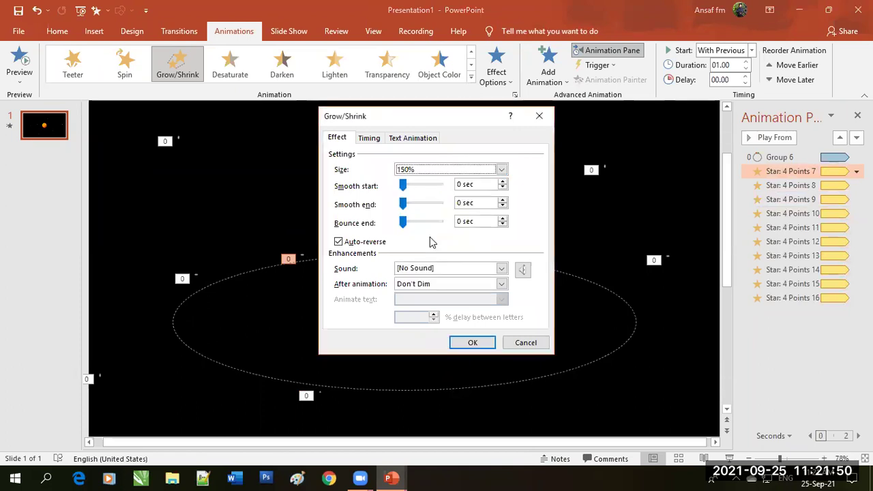
{"action": "left_click", "coordinate": [367, 138]}
{"action": "left_click", "coordinate": [469, 188]}
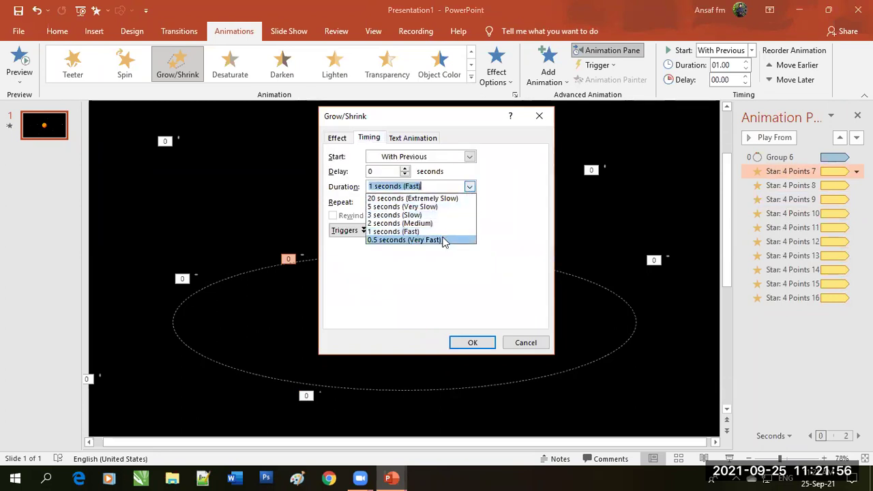
{"action": "left_click", "coordinate": [445, 240]}
{"action": "left_click", "coordinate": [483, 343]}
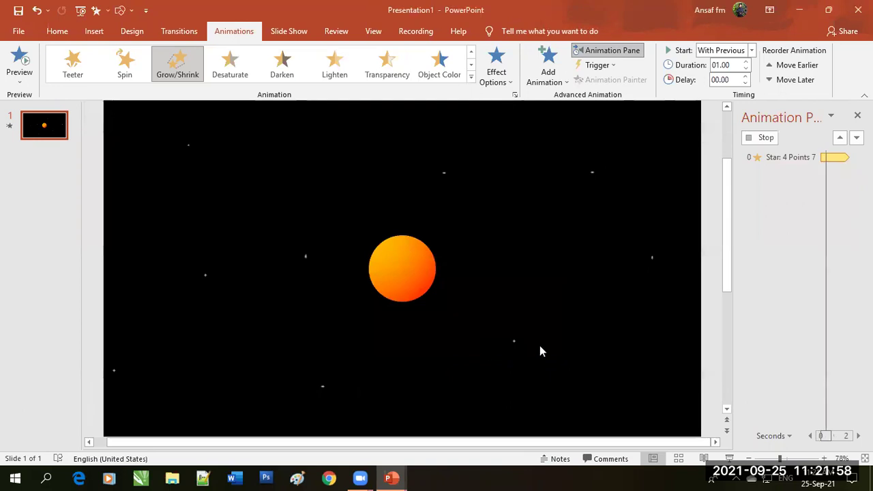
Make Star 16's twinkle start With Previous.
{"action": "left_click", "coordinate": [661, 254]}
{"action": "left_click", "coordinate": [857, 299]}
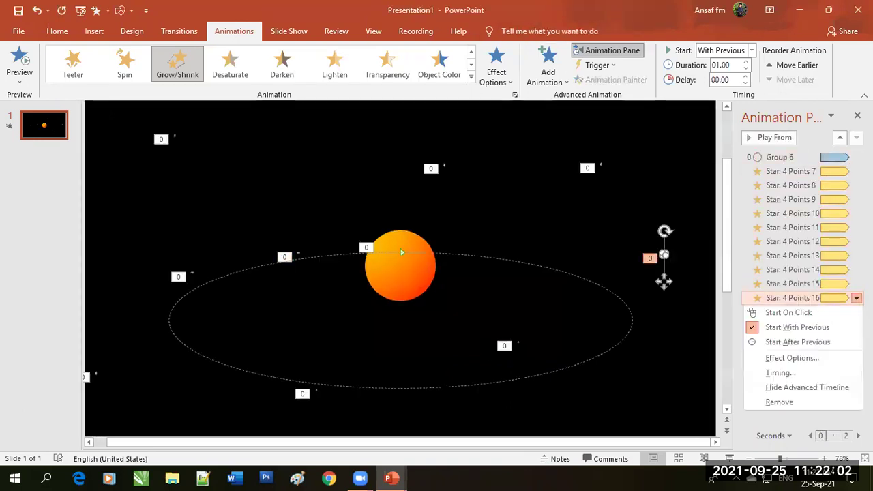
{"action": "left_click", "coordinate": [790, 344]}
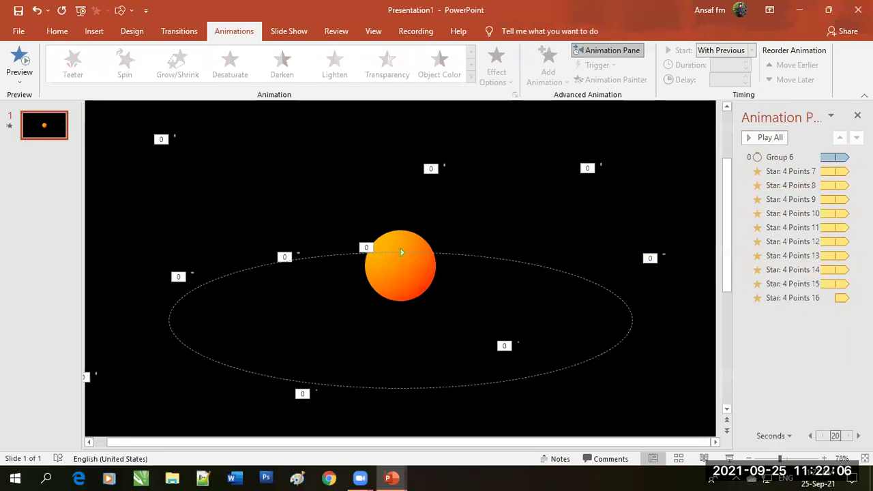
{"action": "left_click", "coordinate": [664, 254]}
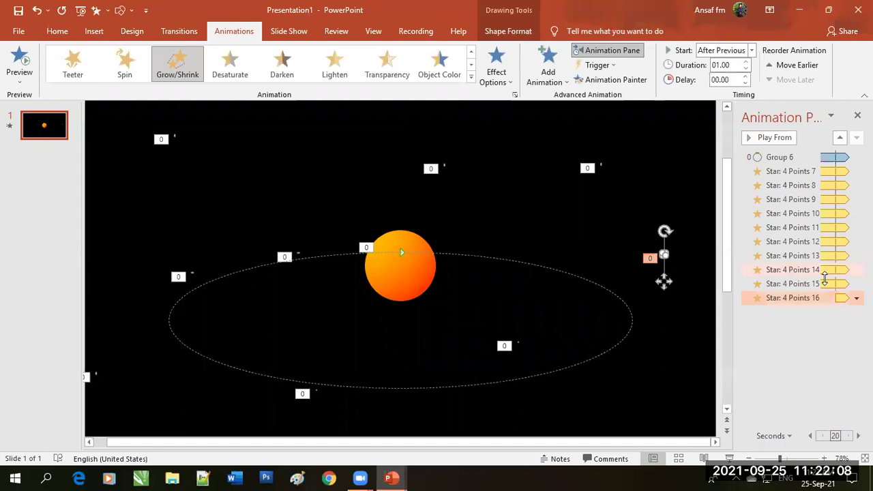
{"action": "left_click", "coordinate": [857, 298]}
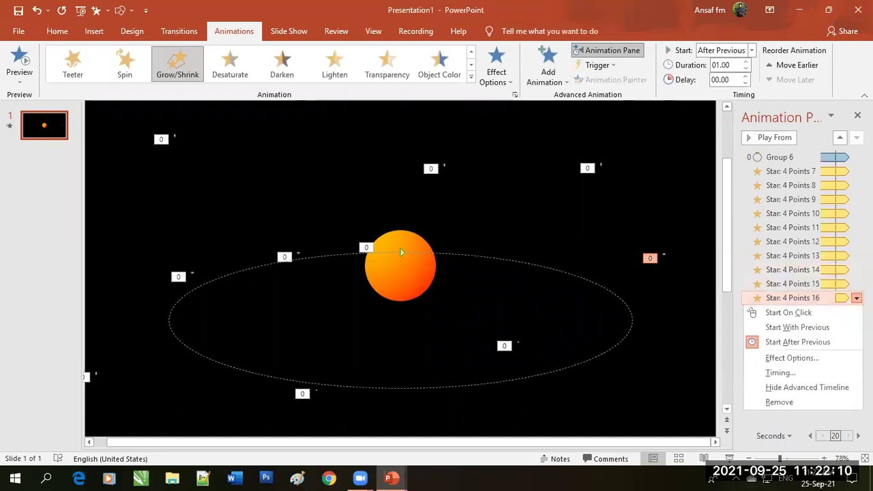
{"action": "left_click", "coordinate": [751, 49]}
{"action": "left_click", "coordinate": [751, 50]}
{"action": "left_click", "coordinate": [723, 77]}
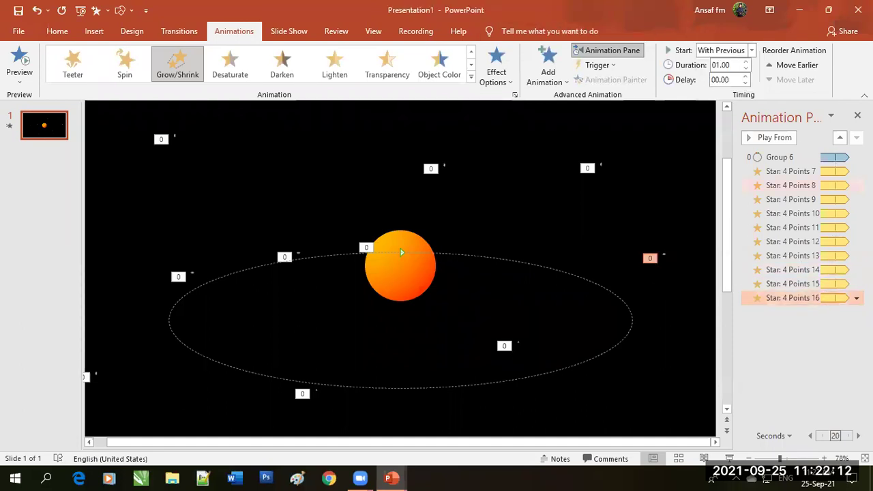
Set Star 16's twinkle duration to 0.5 seconds and play the slide show.
{"action": "left_click", "coordinate": [857, 298]}
{"action": "left_click", "coordinate": [822, 359]}
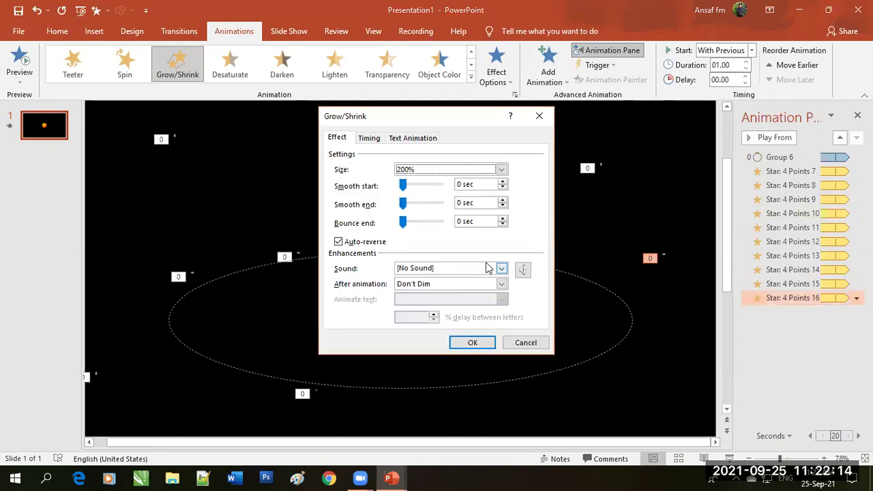
{"action": "left_click", "coordinate": [370, 139]}
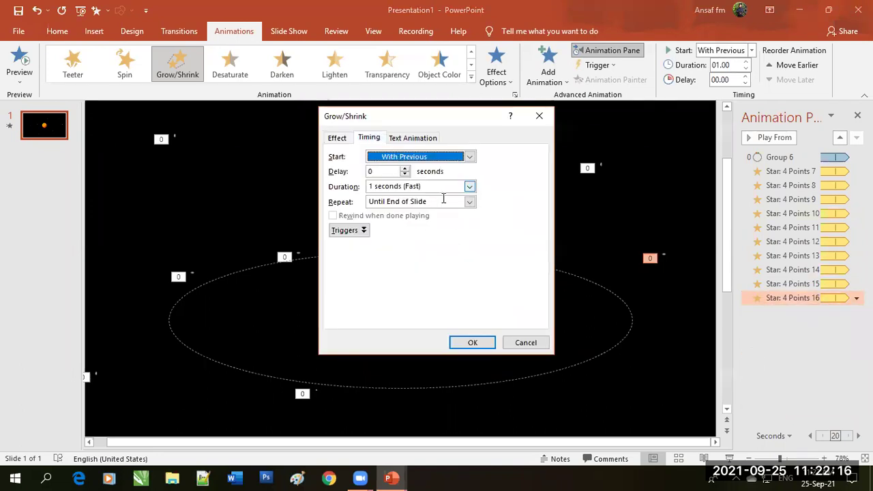
{"action": "left_click", "coordinate": [469, 187]}
{"action": "left_click", "coordinate": [436, 240]}
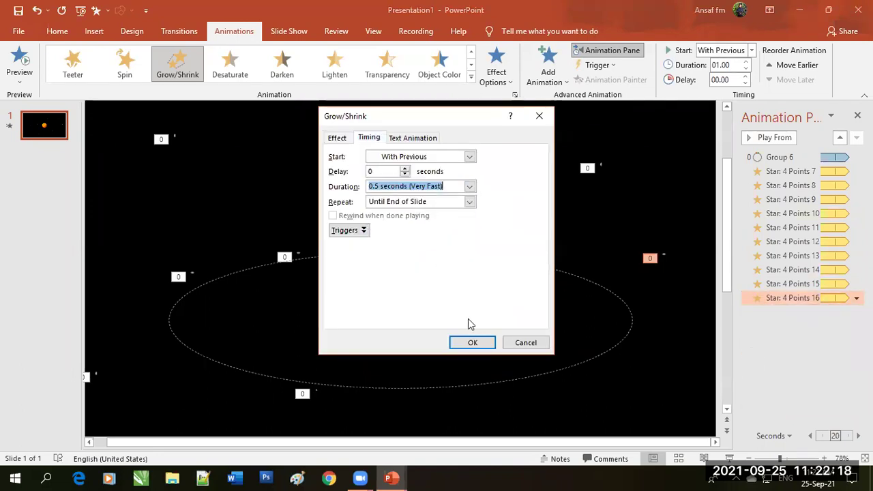
{"action": "left_click", "coordinate": [473, 343]}
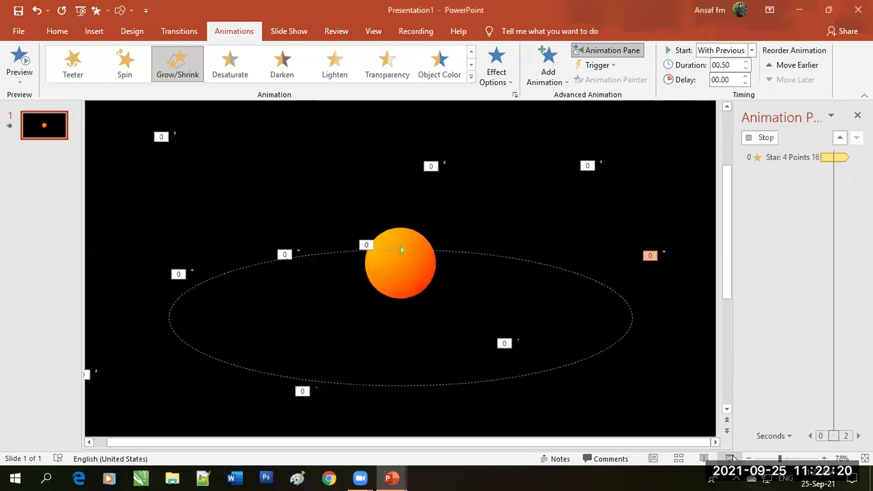
{"action": "left_click", "coordinate": [729, 458]}
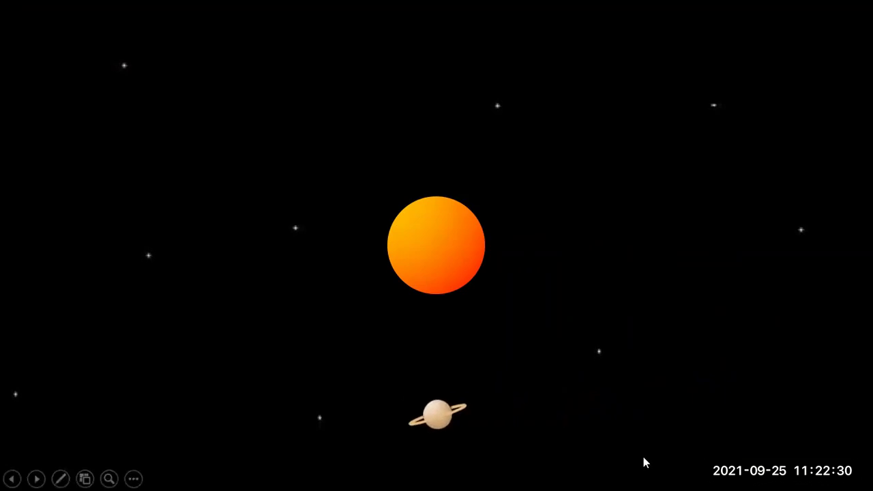
End the slide show after watching Saturn orbit the glowing sun.
{"action": "key", "text": "Escape"}
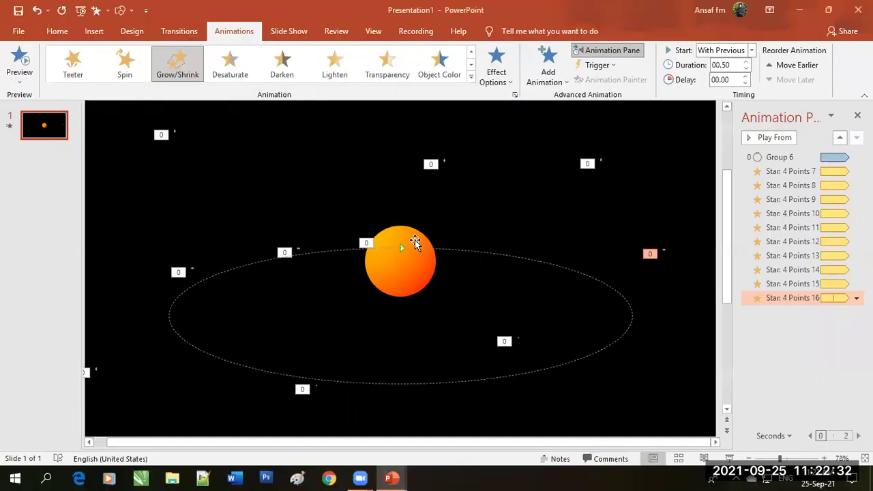
Select the orange sun circle and open its Format Shape pane from the right-click menu.
{"action": "left_click", "coordinate": [415, 242]}
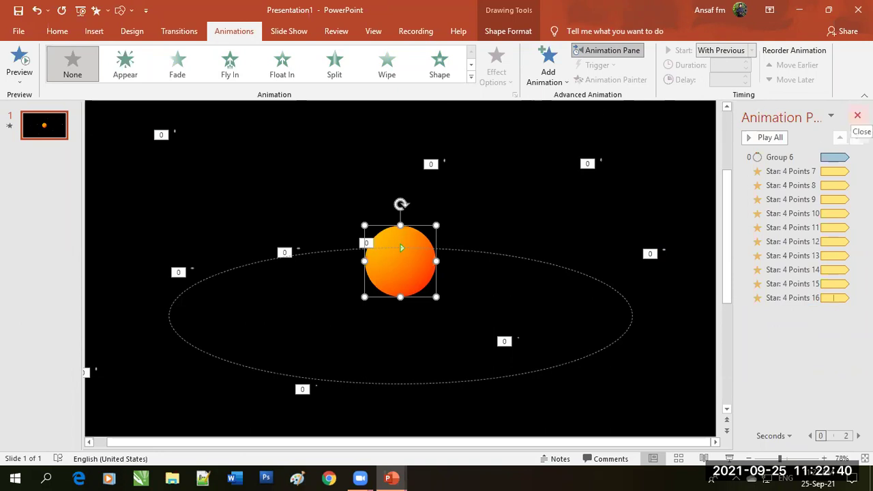
{"action": "right_click", "coordinate": [414, 240]}
{"action": "left_click", "coordinate": [478, 440]}
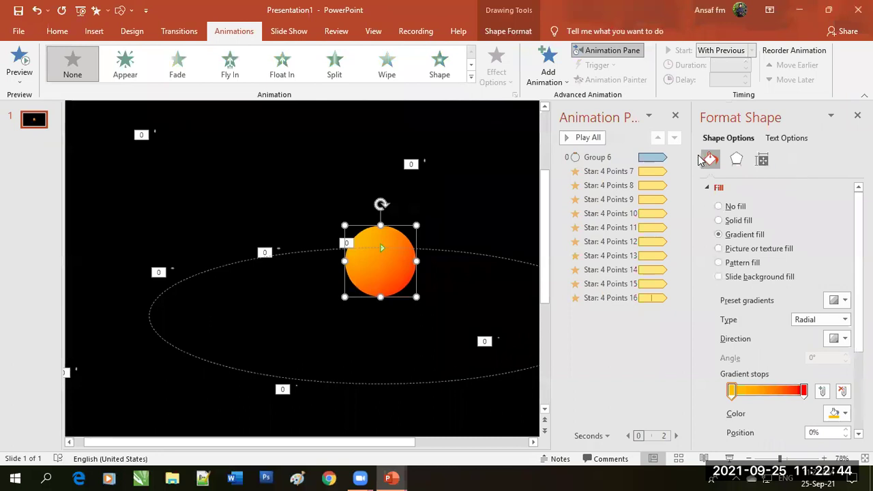
Apply a red glow preset to the sun, widen it to 35 pt, and preview the slide.
{"action": "left_click", "coordinate": [736, 160]}
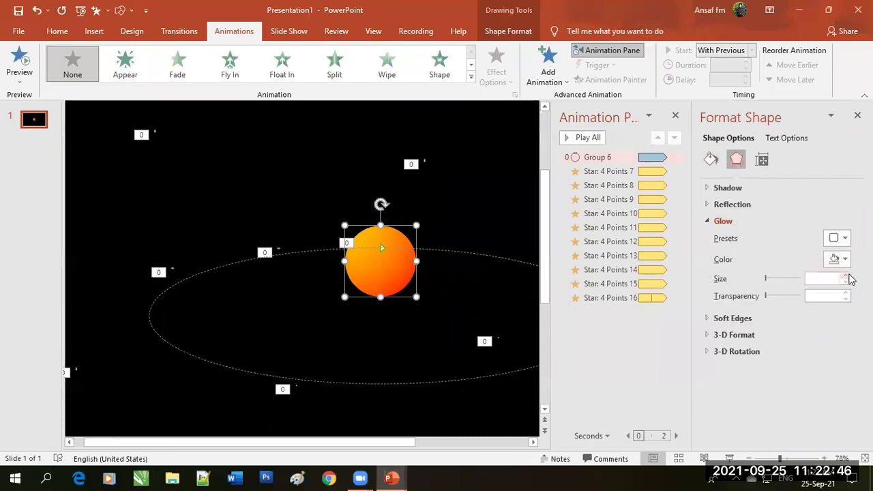
{"action": "left_click", "coordinate": [845, 239]}
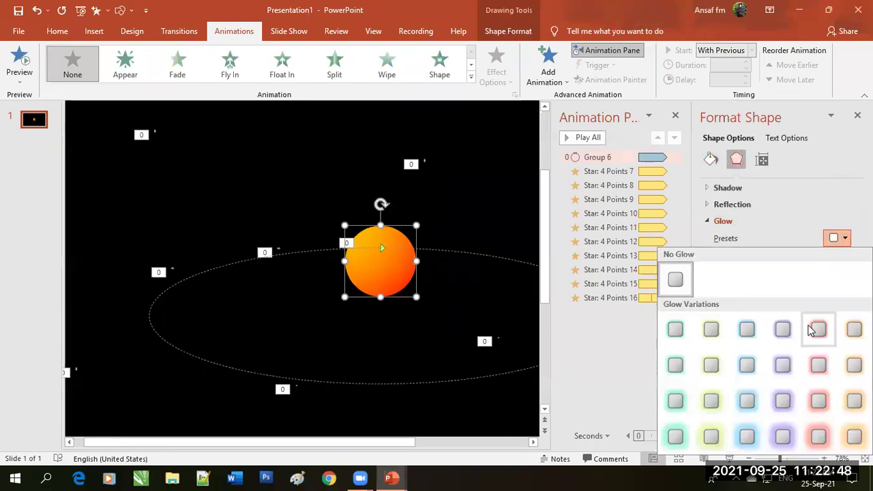
{"action": "left_click", "coordinate": [813, 329]}
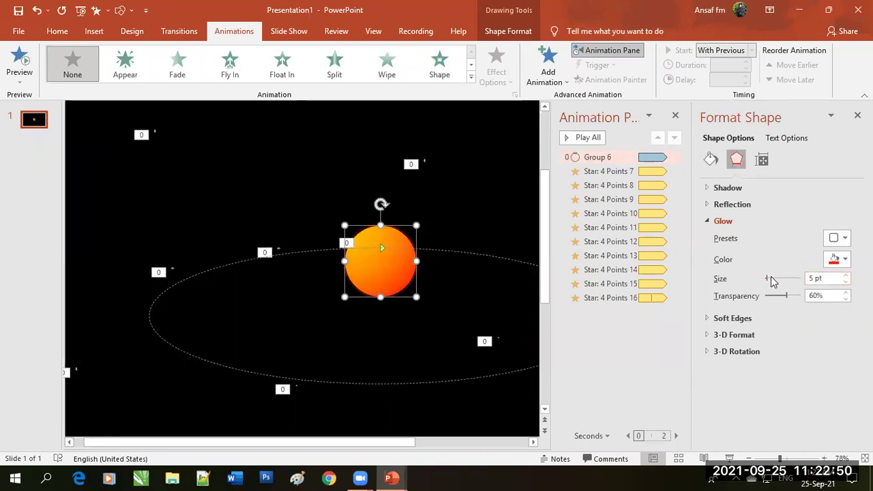
{"action": "left_click_drag", "start_coordinate": [769, 278], "coordinate": [776, 278]}
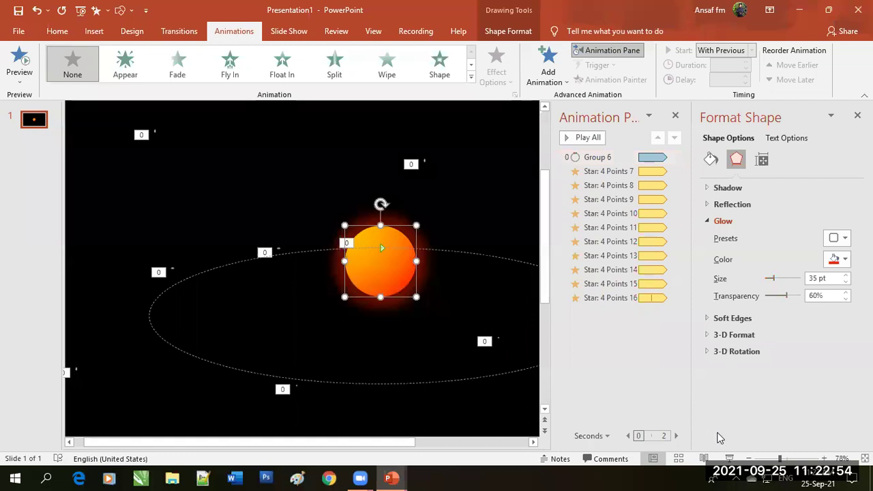
{"action": "left_click", "coordinate": [729, 458]}
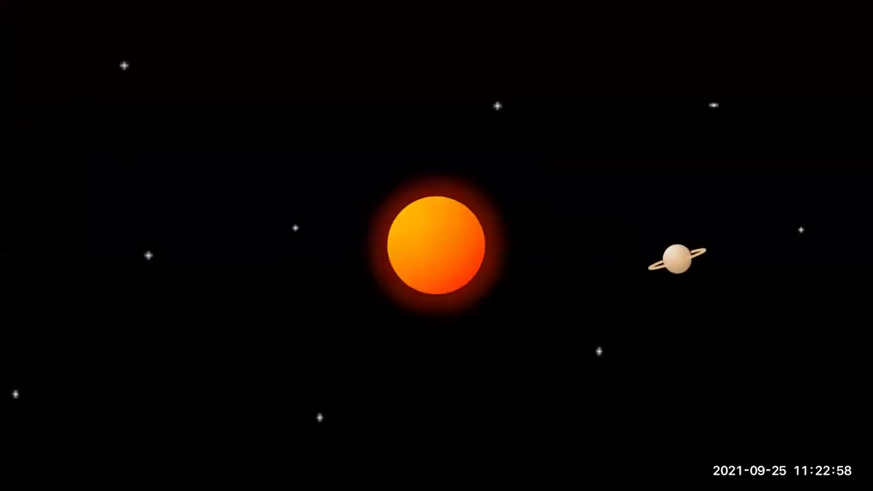
{"action": "key", "text": "Escape"}
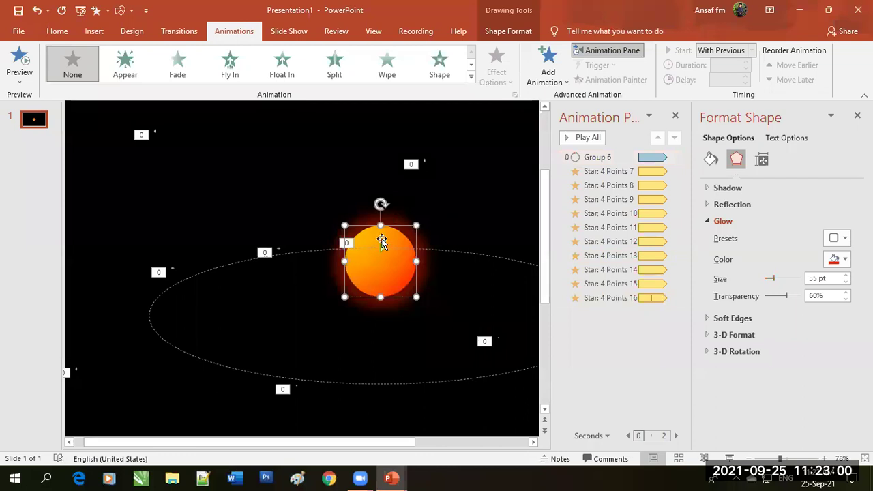
Switch the sun to Picture or texture fill and insert a picture from a file.
{"action": "left_click", "coordinate": [711, 159]}
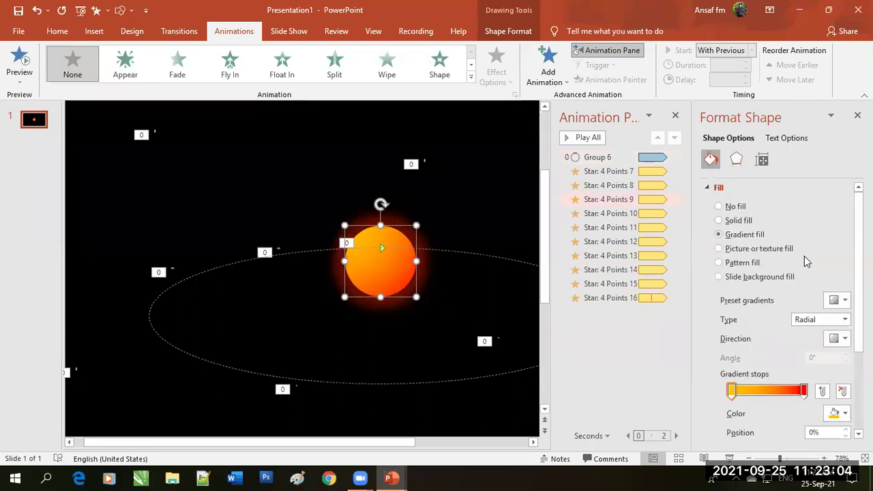
{"action": "left_click", "coordinate": [764, 250]}
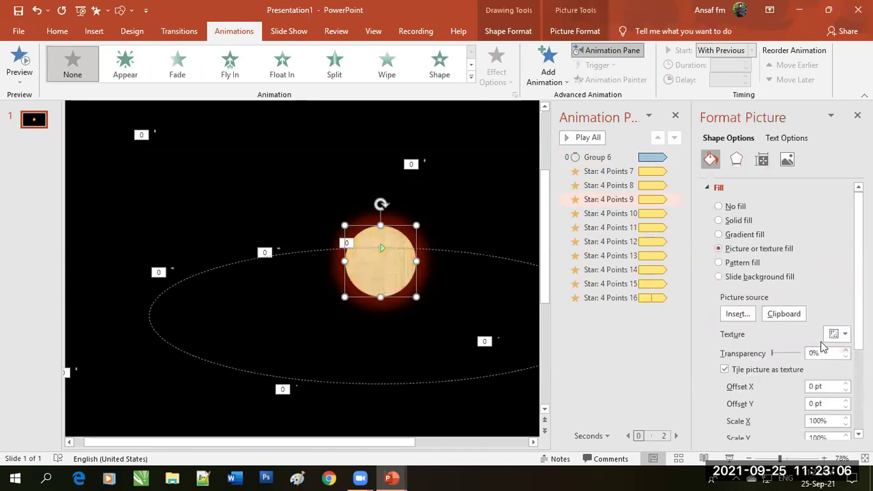
{"action": "left_click", "coordinate": [737, 315]}
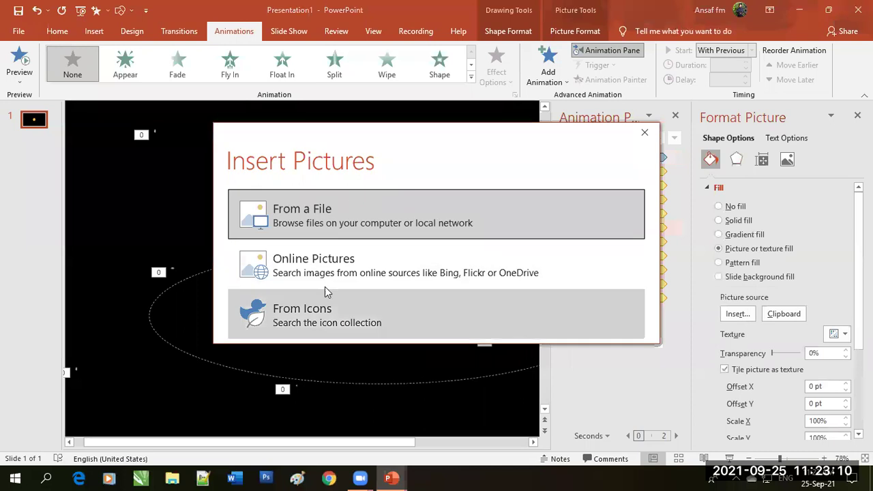
{"action": "left_click", "coordinate": [325, 225]}
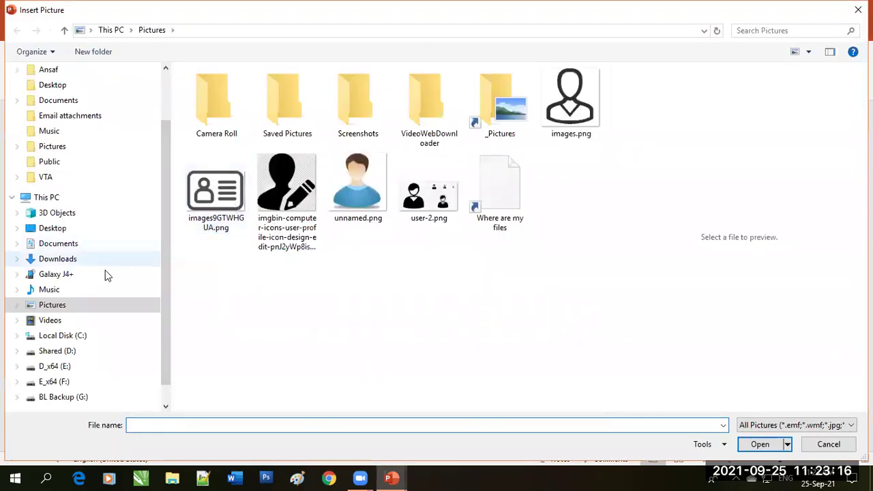
Browse to VTA > Lession_Plan > Module_04 > Related_Images and select Sun.jpg.
{"action": "left_click", "coordinate": [49, 179]}
{"action": "left_click", "coordinate": [271, 239]}
{"action": "double_click", "coordinate": [271, 238]}
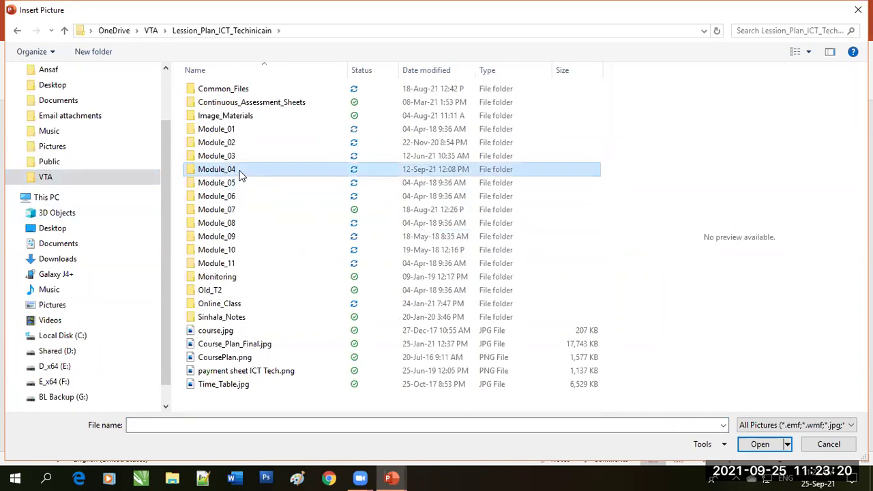
{"action": "double_click", "coordinate": [240, 170]}
{"action": "double_click", "coordinate": [228, 144]}
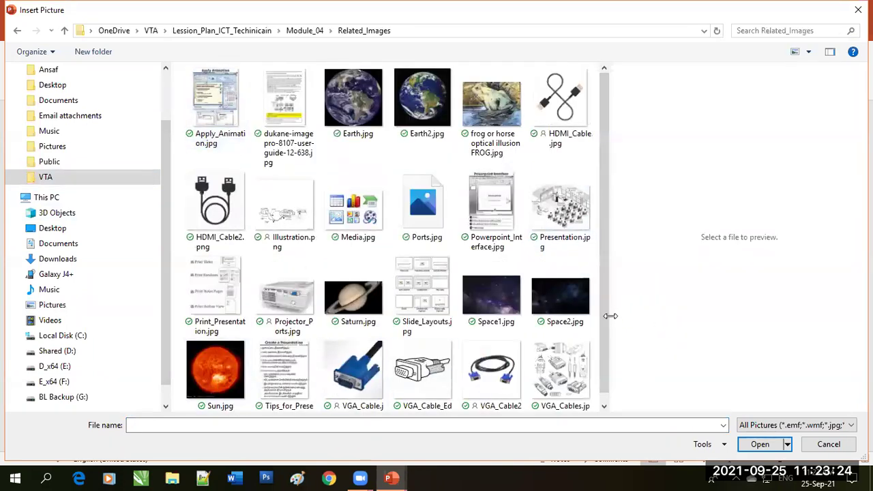
{"action": "left_click_drag", "start_coordinate": [609, 316], "coordinate": [608, 391]}
{"action": "left_click", "coordinate": [210, 379]}
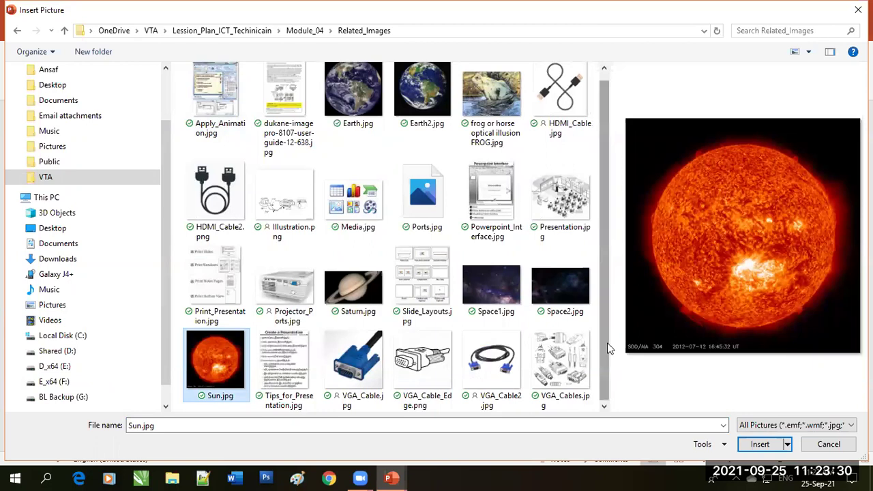
{"action": "left_click_drag", "start_coordinate": [607, 343], "coordinate": [607, 278]}
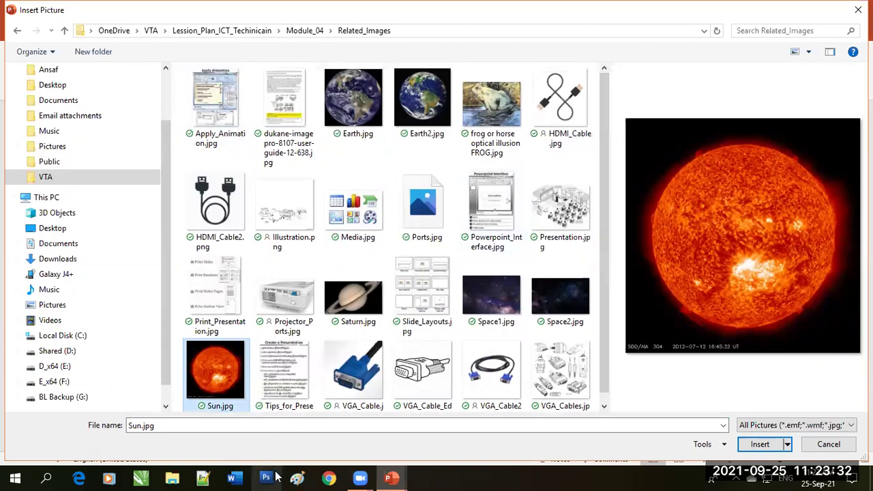
{"action": "left_click", "coordinate": [324, 479]}
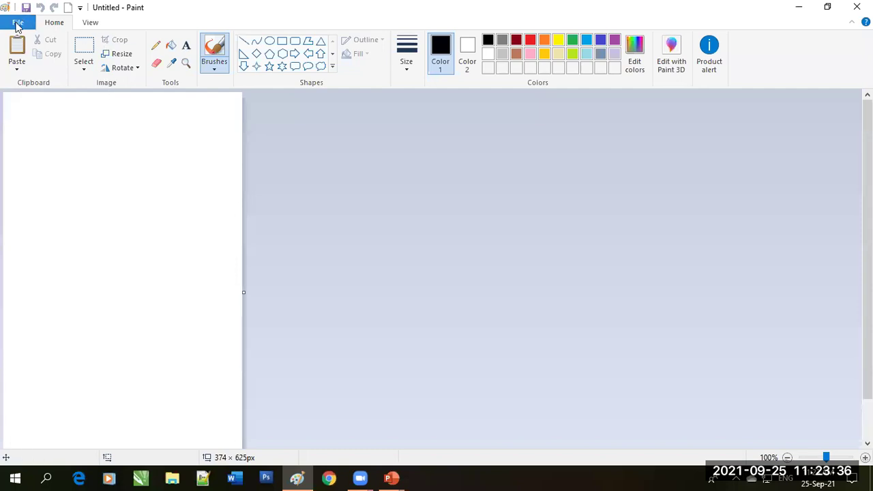
Open Sun.jpg from the Related_Images folder in Paint.
{"action": "left_click", "coordinate": [17, 23]}
{"action": "left_click", "coordinate": [36, 72]}
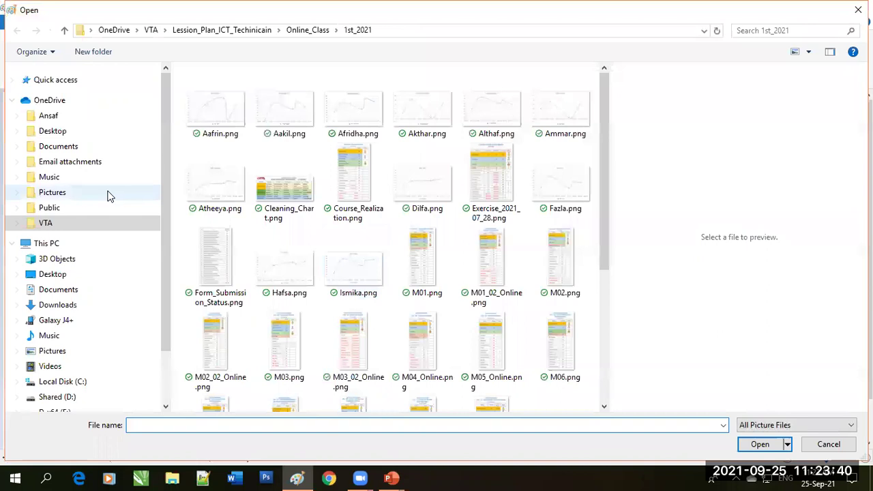
{"action": "left_click", "coordinate": [58, 224]}
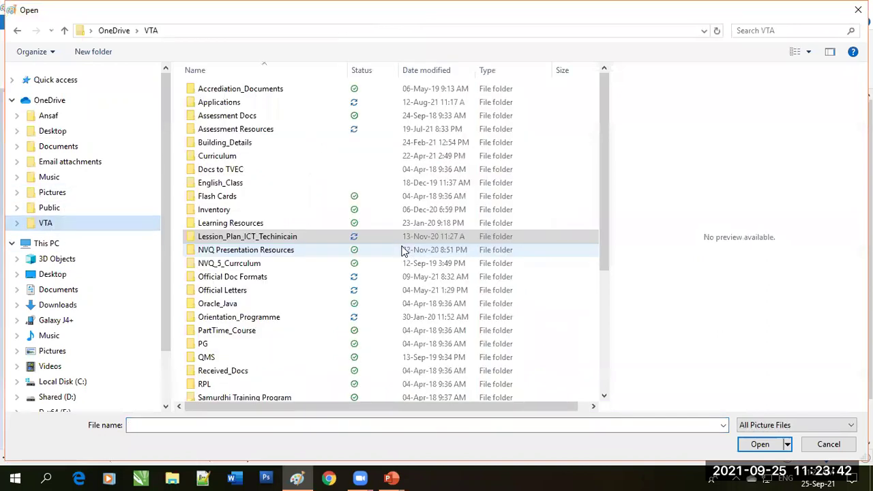
{"action": "double_click", "coordinate": [272, 236]}
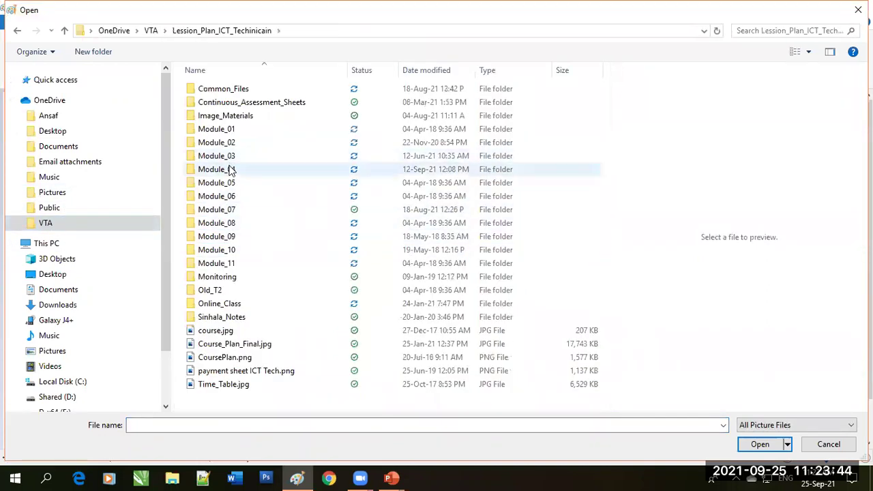
{"action": "double_click", "coordinate": [230, 170]}
{"action": "double_click", "coordinate": [226, 142]}
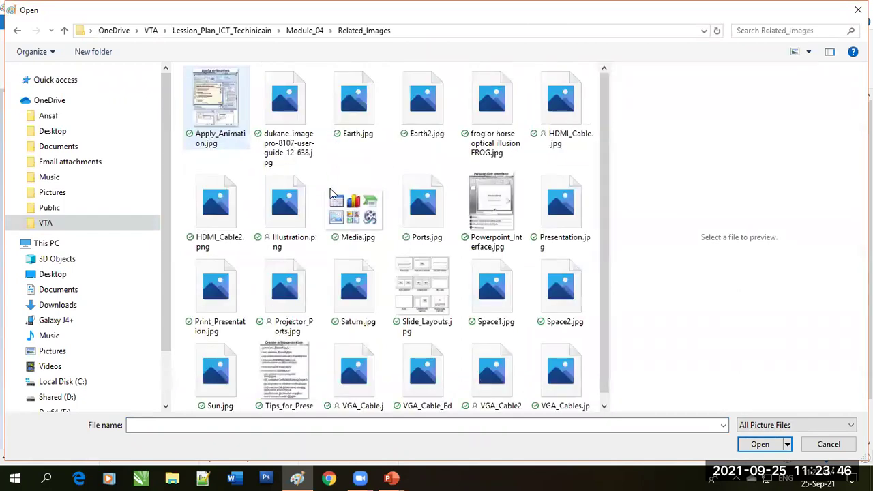
{"action": "double_click", "coordinate": [229, 345]}
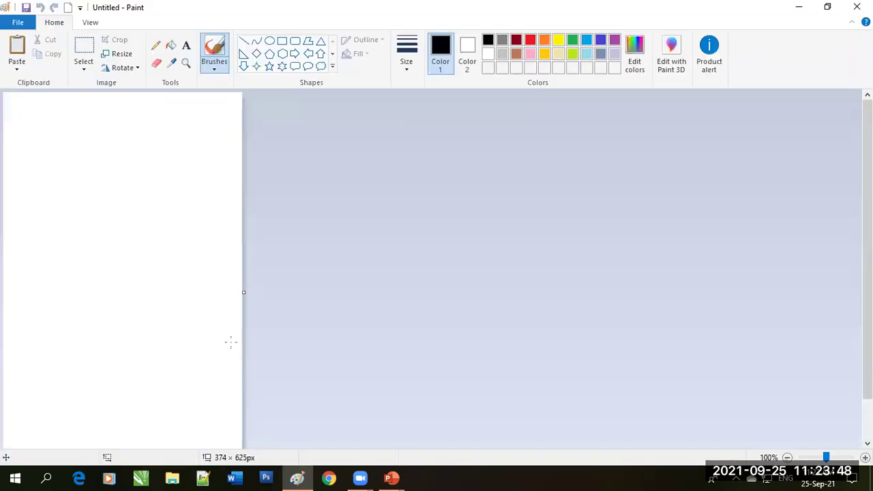
Crop the canvas to about 499 × 503 px around the sun disc, removing the caption.
{"action": "key", "text": "ctrl+a"}
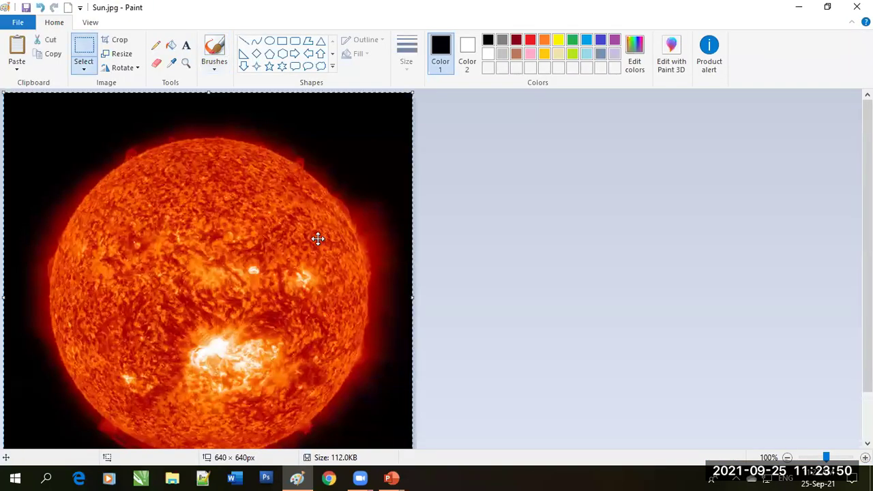
{"action": "left_click_drag", "start_coordinate": [263, 307], "coordinate": [215, 271]}
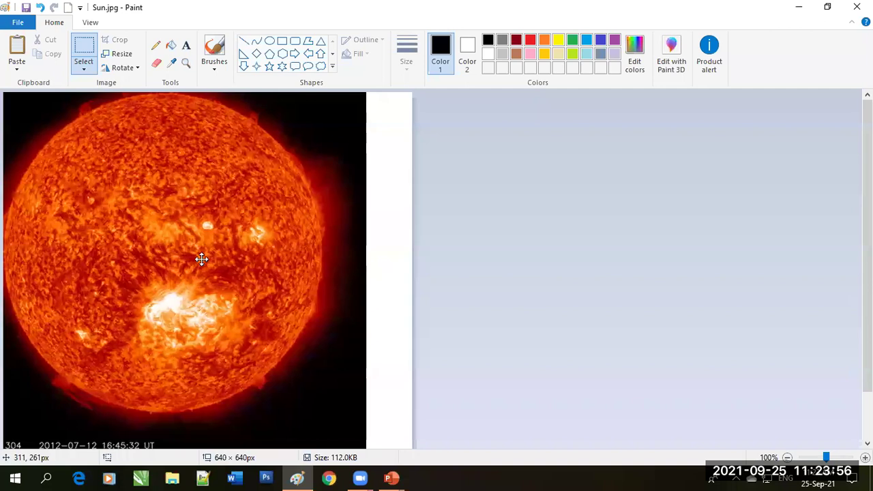
{"action": "key", "text": "ctrl+a"}
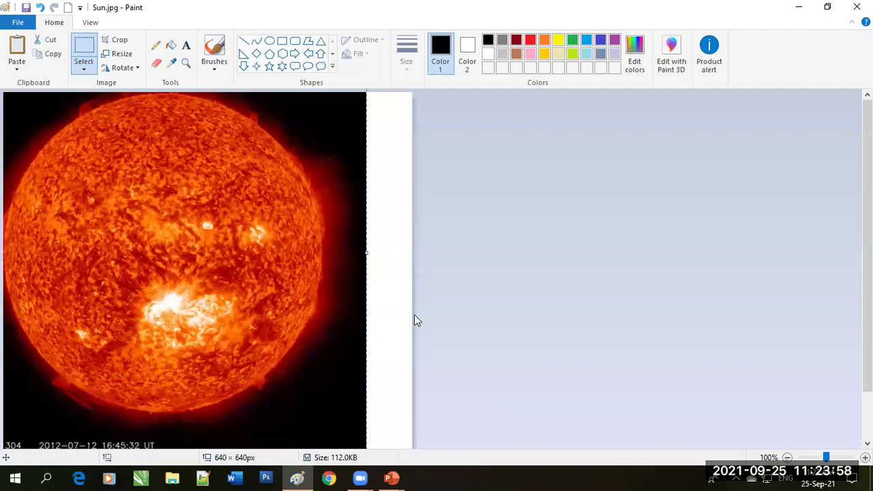
{"action": "scroll", "coordinate": [423, 352], "scroll_direction": "down", "scroll_amount": 2}
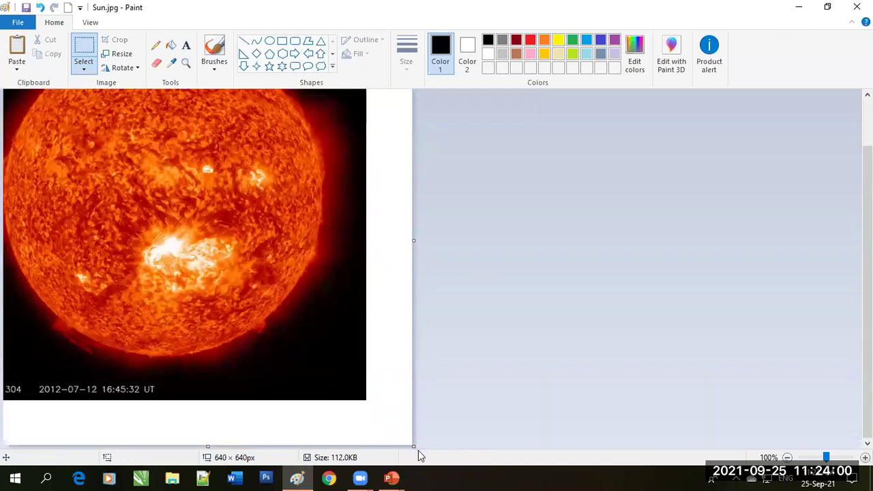
{"action": "left_click_drag", "start_coordinate": [412, 444], "coordinate": [408, 358]}
{"action": "left_click_drag", "start_coordinate": [408, 253], "coordinate": [323, 255]}
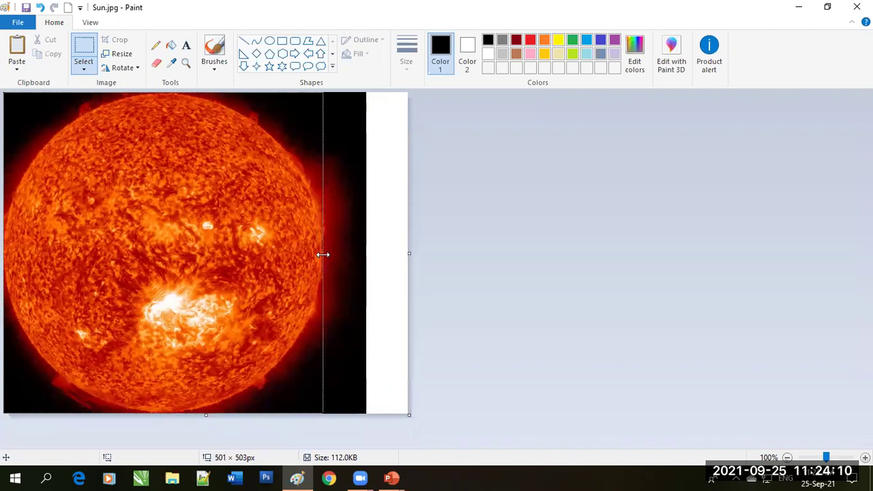
{"action": "left_click_drag", "start_coordinate": [323, 255], "coordinate": [321, 254]}
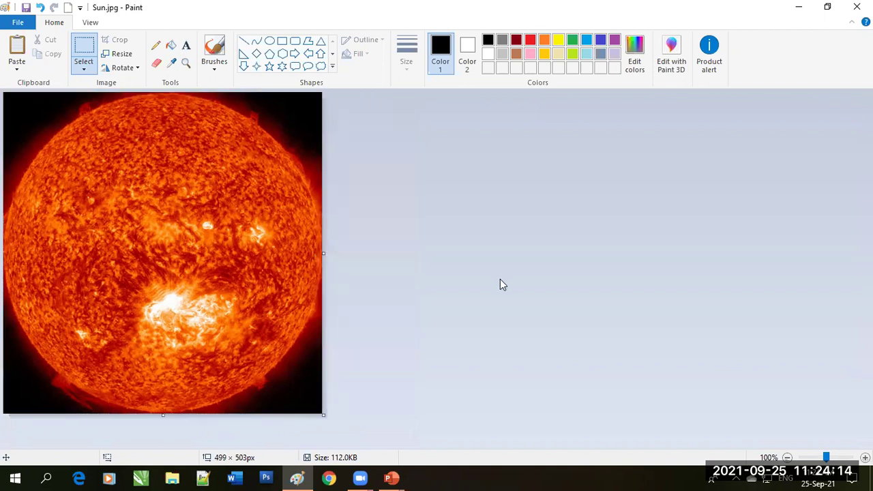
Save the cropped image as Sun2.jpg.
{"action": "left_click", "coordinate": [18, 22]}
{"action": "left_click", "coordinate": [39, 129]}
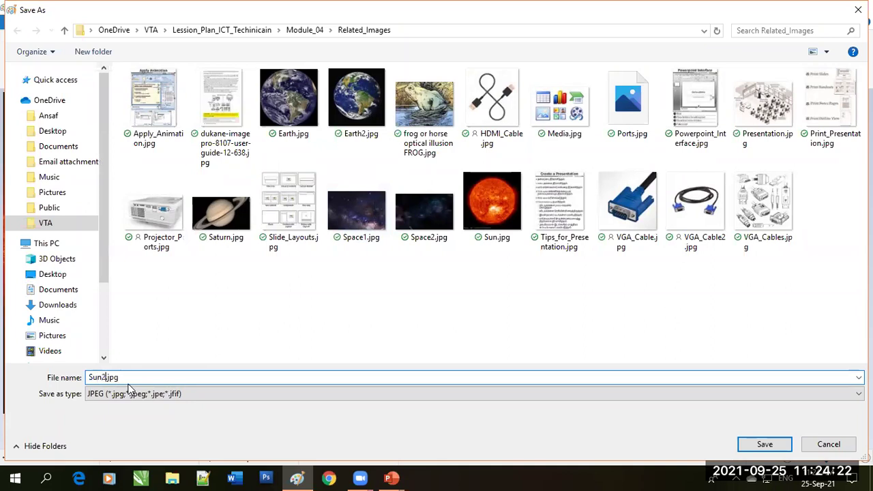
{"action": "key", "text": "Return"}
{"action": "left_click", "coordinate": [857, 7]}
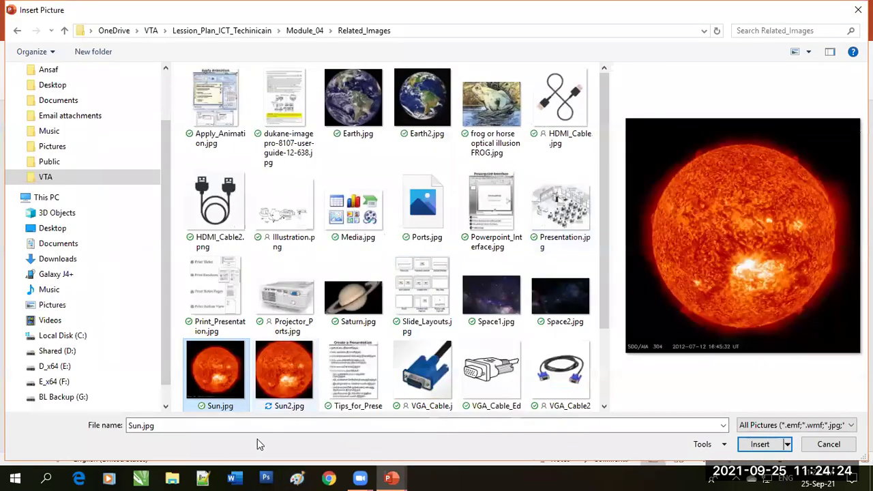
{"action": "left_click", "coordinate": [288, 386]}
{"action": "left_click", "coordinate": [764, 444]}
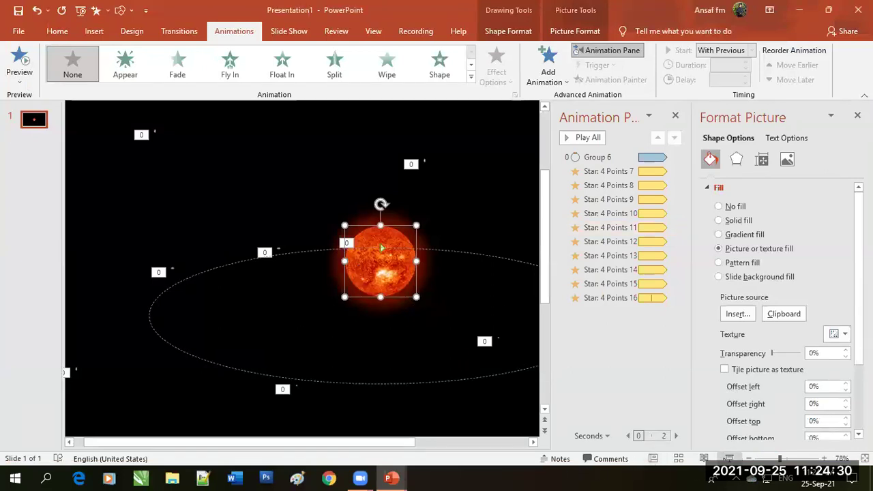
{"action": "left_click", "coordinate": [865, 458]}
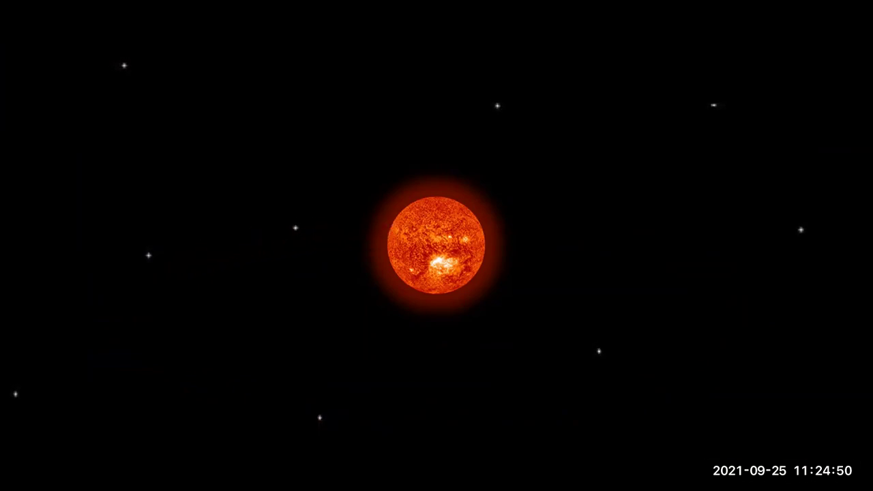
End the slide show and send the sun picture to the back behind Saturn.
{"action": "key", "text": "Escape"}
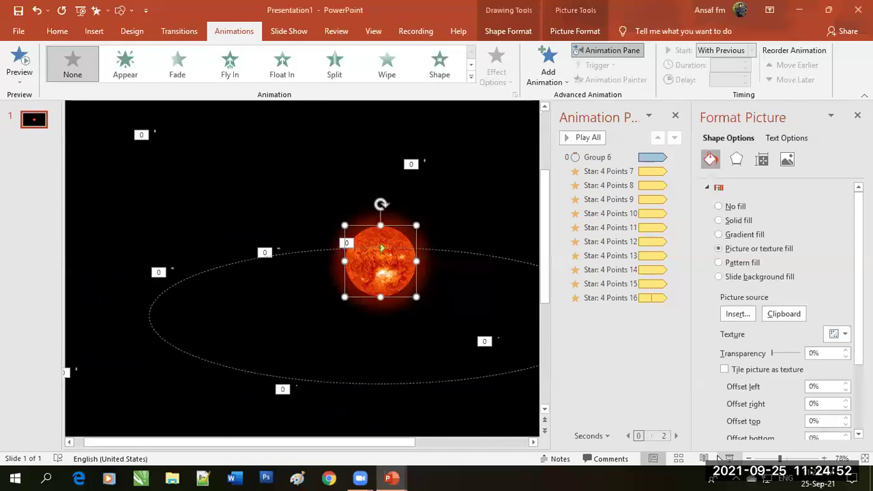
{"action": "left_click_drag", "start_coordinate": [398, 442], "coordinate": [484, 442]}
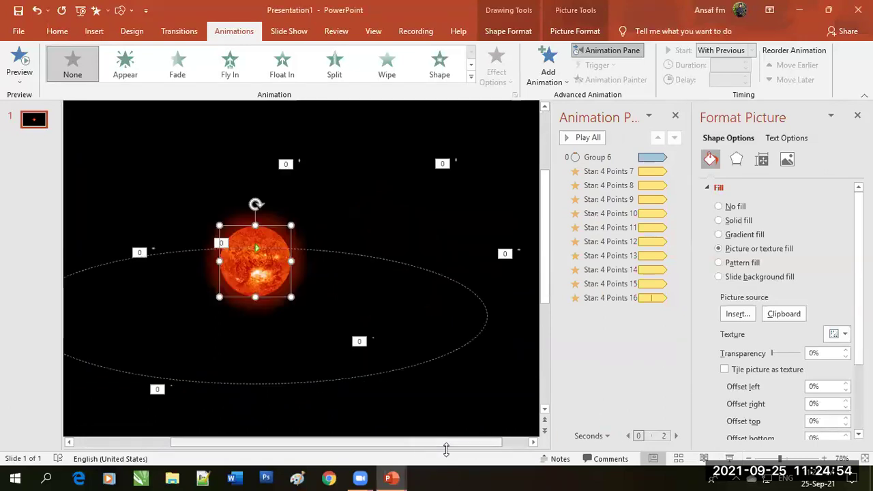
{"action": "right_click", "coordinate": [268, 278]}
{"action": "left_click", "coordinate": [305, 312]}
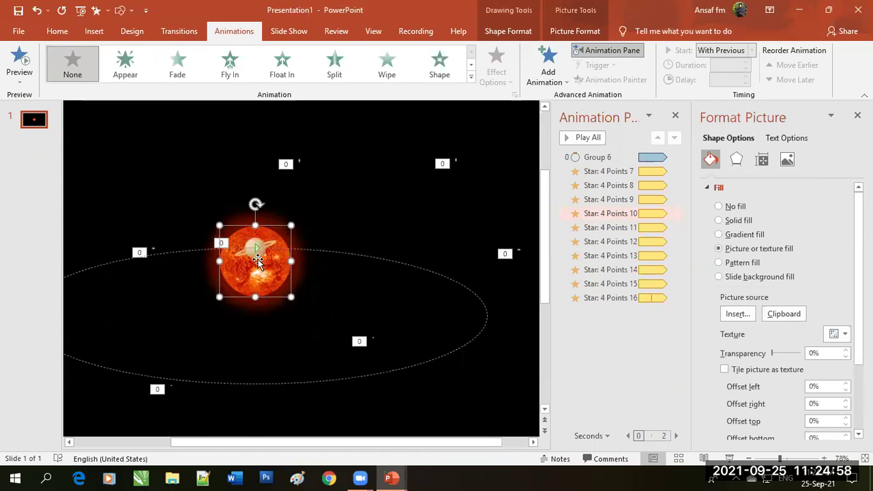
Switch Saturn's planet sphere to a picture fill and insert a picture from a file.
{"action": "left_click", "coordinate": [253, 247]}
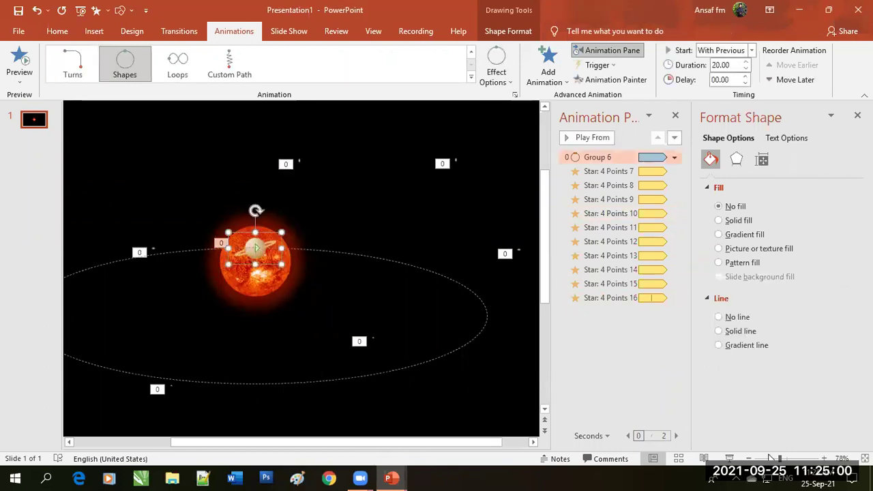
{"action": "scroll", "coordinate": [256, 246], "scroll_direction": "up", "scroll_amount": 5}
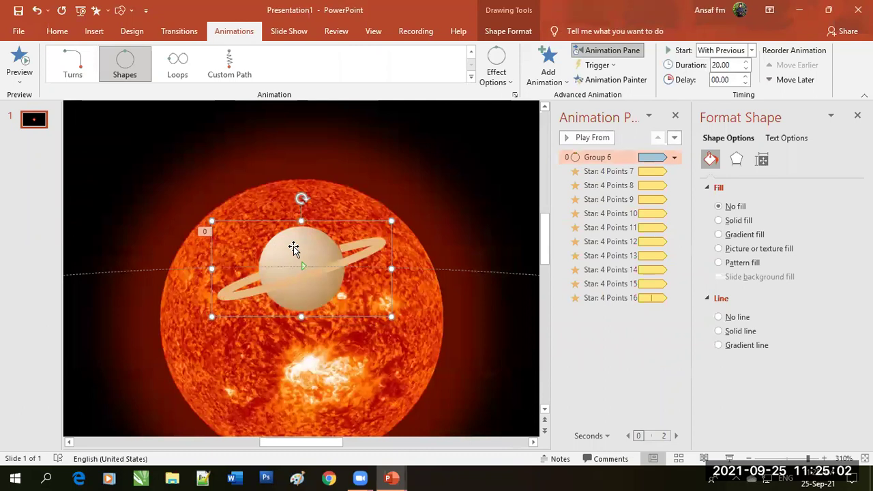
{"action": "left_click", "coordinate": [293, 247]}
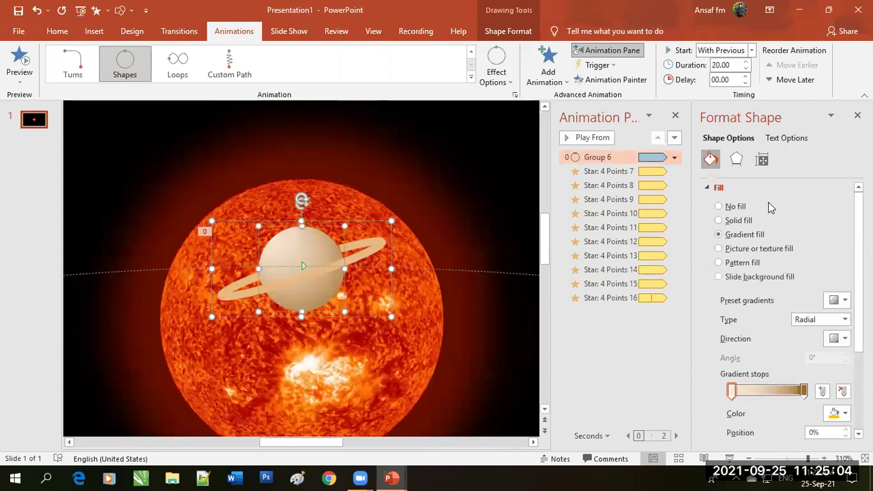
{"action": "left_click", "coordinate": [736, 161]}
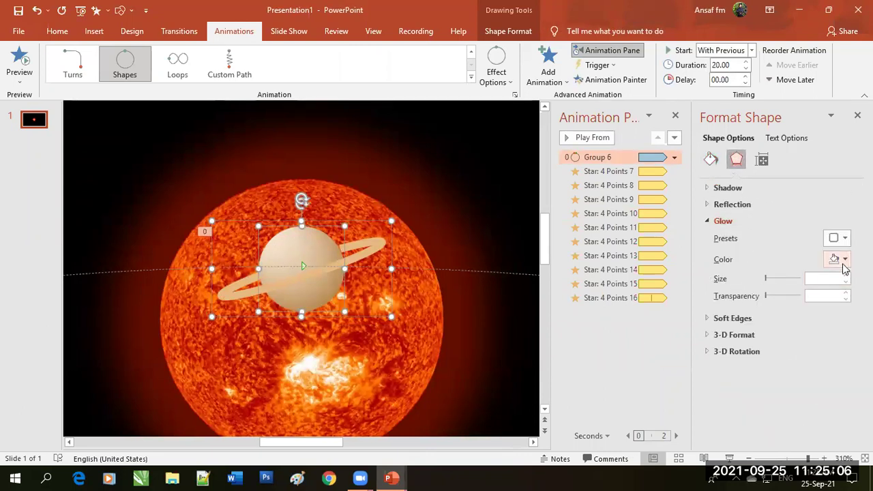
{"action": "left_click", "coordinate": [713, 159]}
{"action": "left_click", "coordinate": [742, 249]}
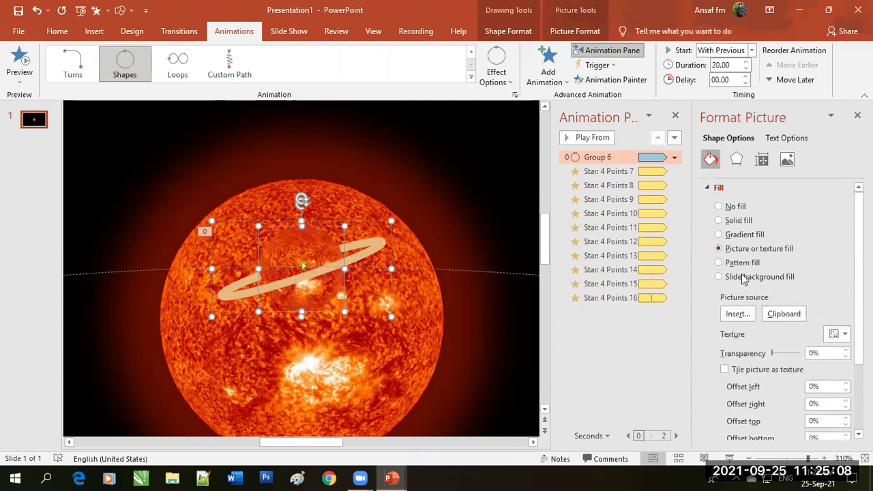
{"action": "left_click", "coordinate": [738, 315]}
{"action": "left_click", "coordinate": [298, 225]}
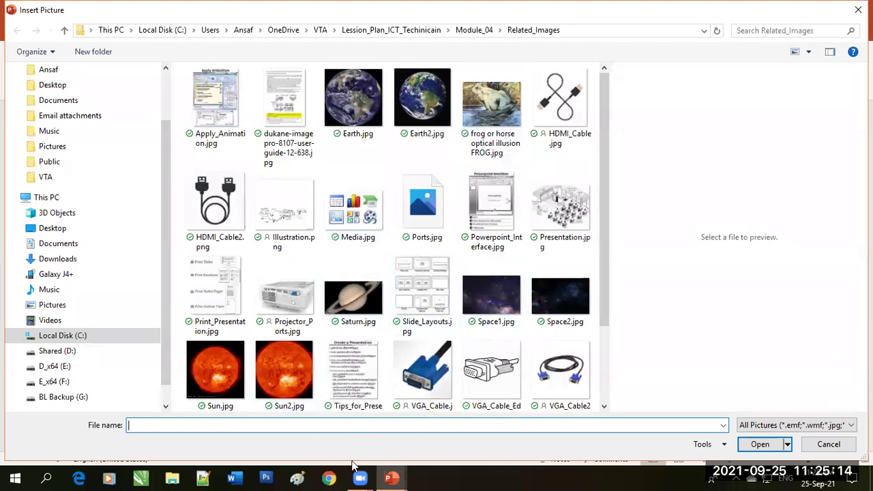
Open Saturn.jpg in Paint.
{"action": "left_click", "coordinate": [297, 477]}
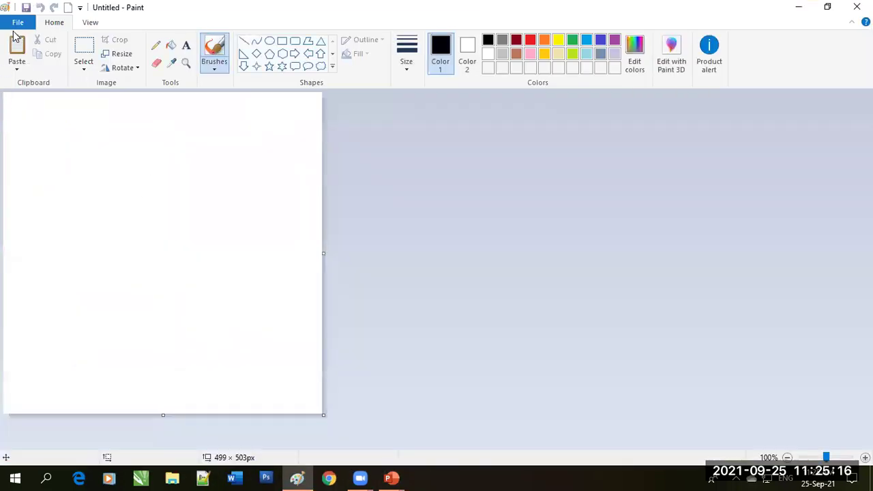
{"action": "left_click", "coordinate": [21, 24]}
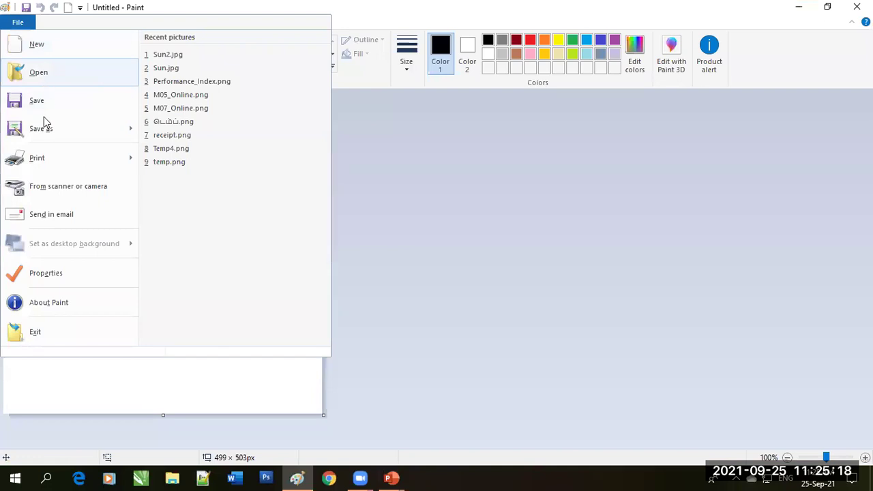
{"action": "left_click", "coordinate": [44, 75]}
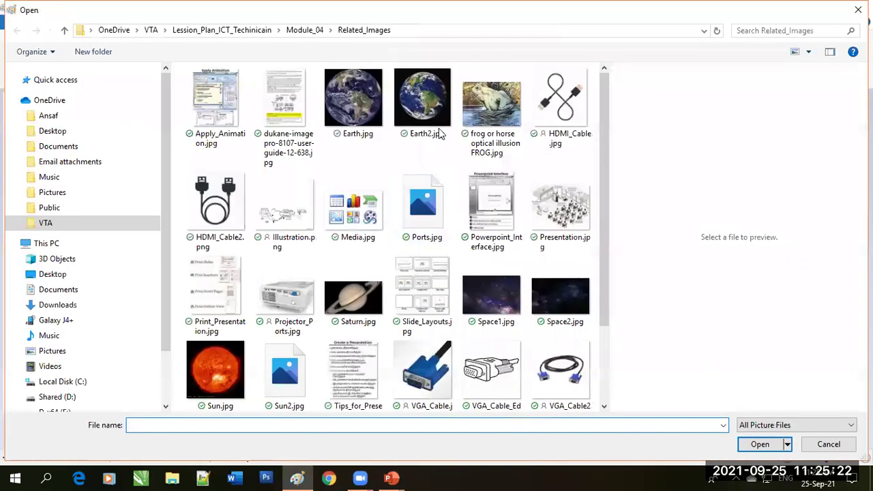
{"action": "left_click", "coordinate": [362, 296]}
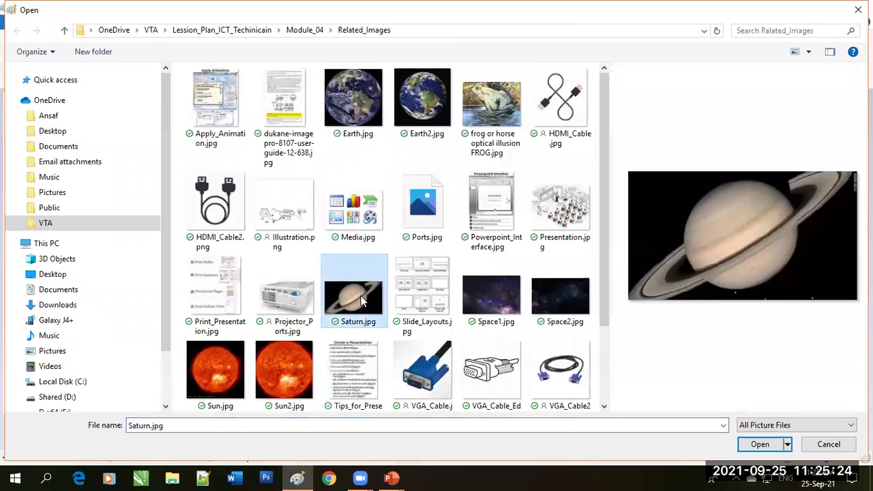
{"action": "double_click", "coordinate": [360, 296]}
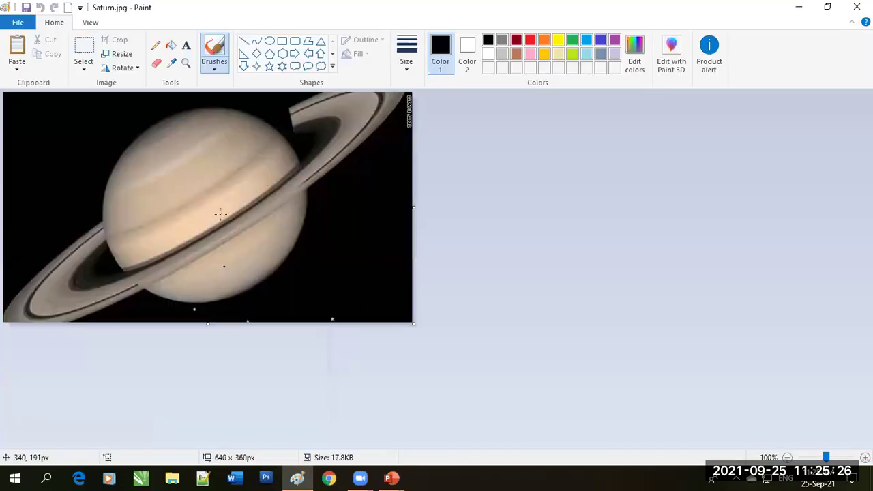
Crop the canvas to 314 × 297 px around the planet, cutting off the bottom strip.
{"action": "key", "text": "ctrl+a"}
{"action": "left_click_drag", "start_coordinate": [271, 195], "coordinate": [170, 177]}
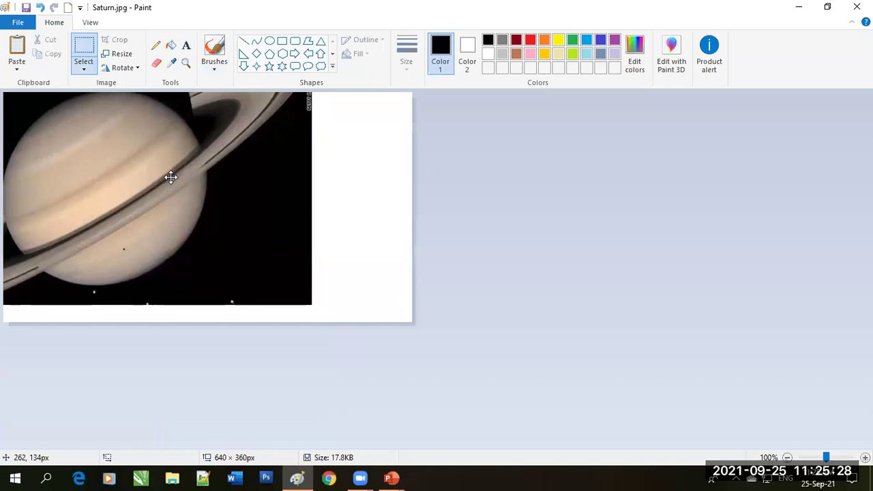
{"action": "left_click_drag", "start_coordinate": [170, 177], "coordinate": [171, 177]}
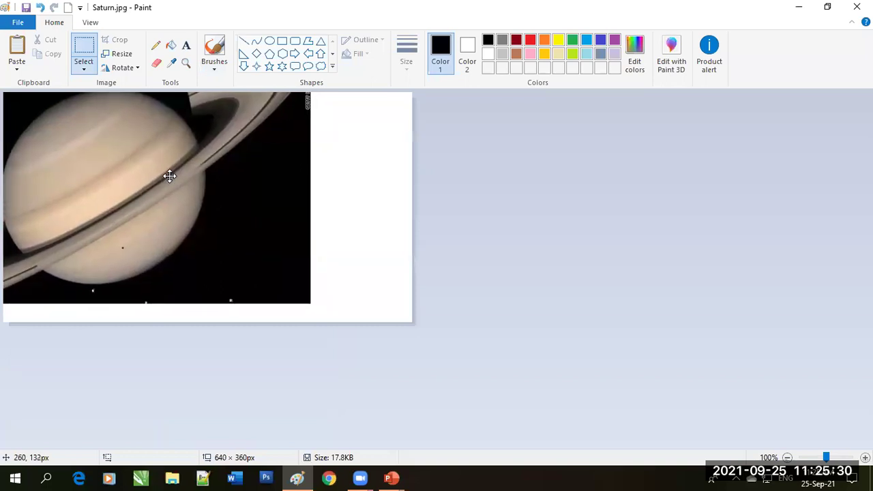
{"action": "left_click", "coordinate": [367, 218]}
{"action": "left_click_drag", "start_coordinate": [413, 207], "coordinate": [205, 207]}
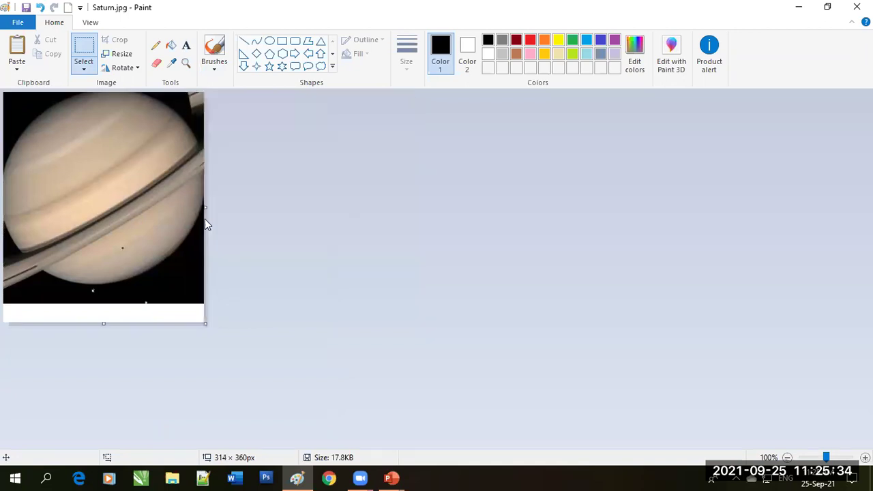
{"action": "left_click_drag", "start_coordinate": [105, 325], "coordinate": [113, 282]}
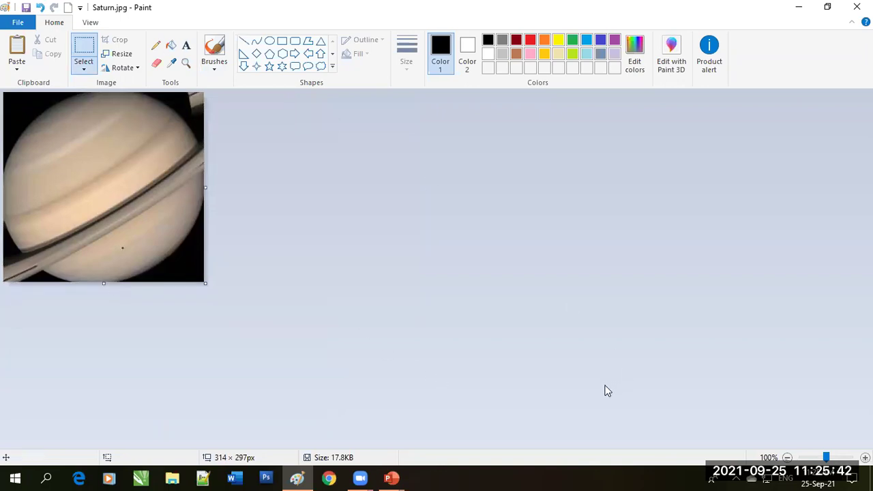
Save the cropped image as Saturn2.jpg.
{"action": "left_click", "coordinate": [18, 21]}
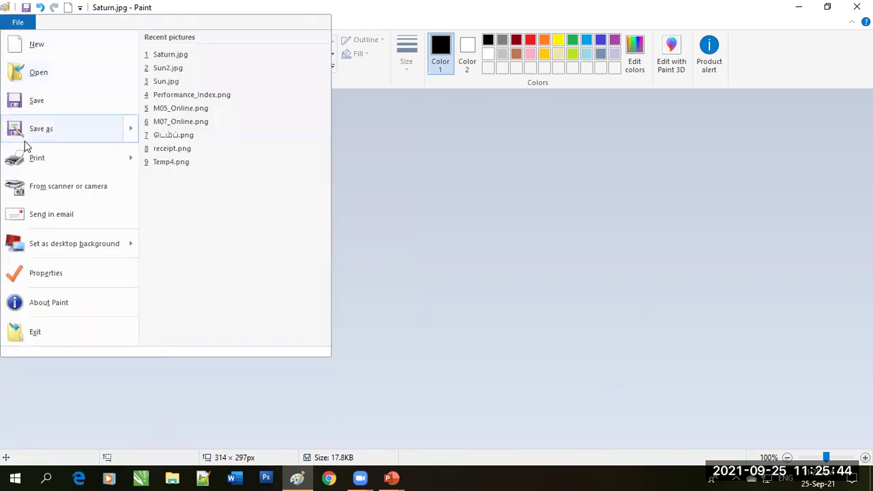
{"action": "left_click", "coordinate": [26, 131]}
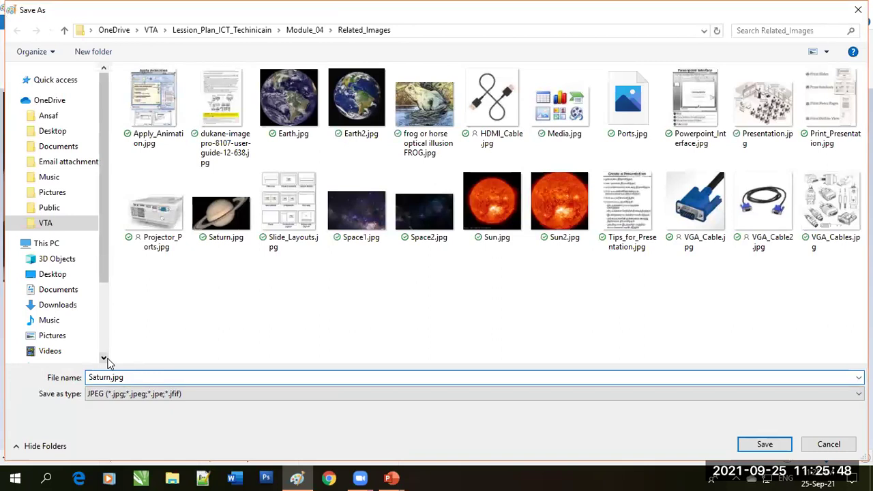
{"action": "type", "text": "2"}
{"action": "key", "text": "Return"}
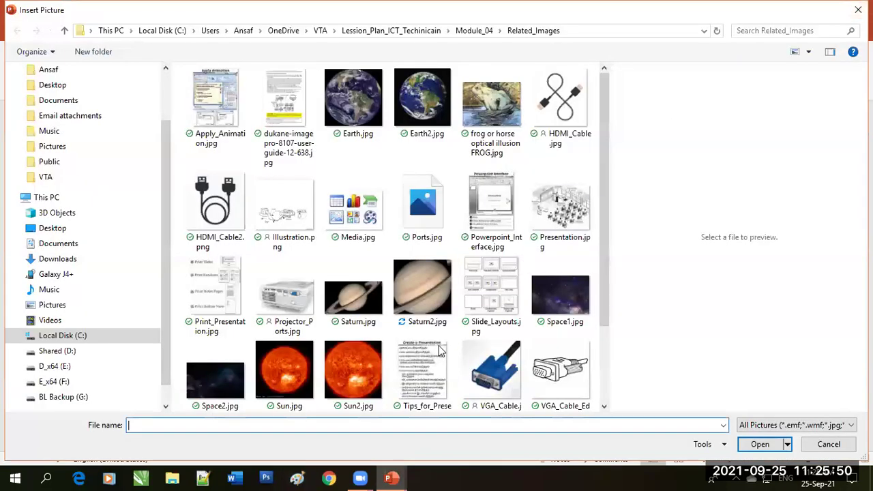
Give Saturn's sphere the Saturn2.jpg photo fill, bring the sun to front, and play the show.
{"action": "key", "text": "Escape"}
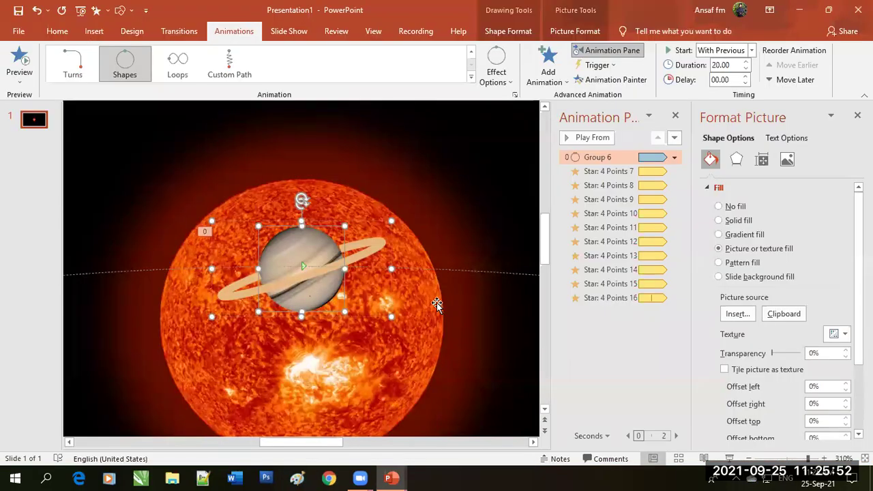
{"action": "left_click", "coordinate": [376, 248]}
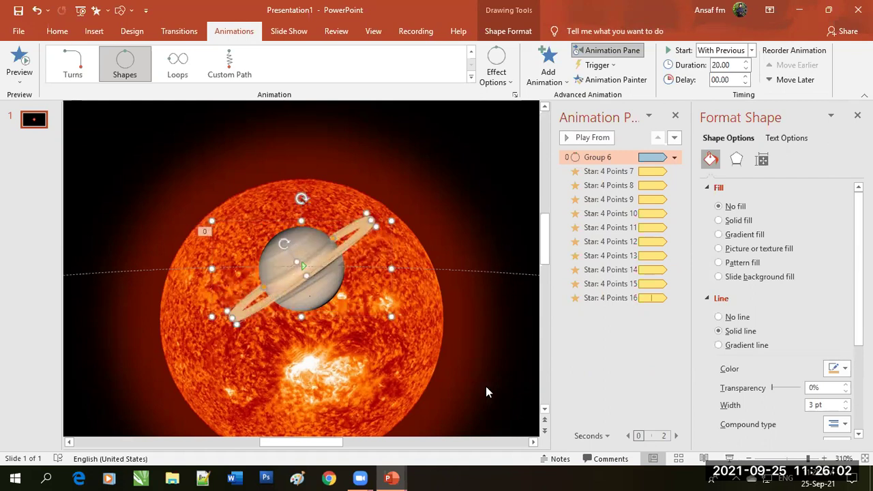
{"action": "left_click", "coordinate": [322, 206]}
{"action": "right_click", "coordinate": [322, 206]}
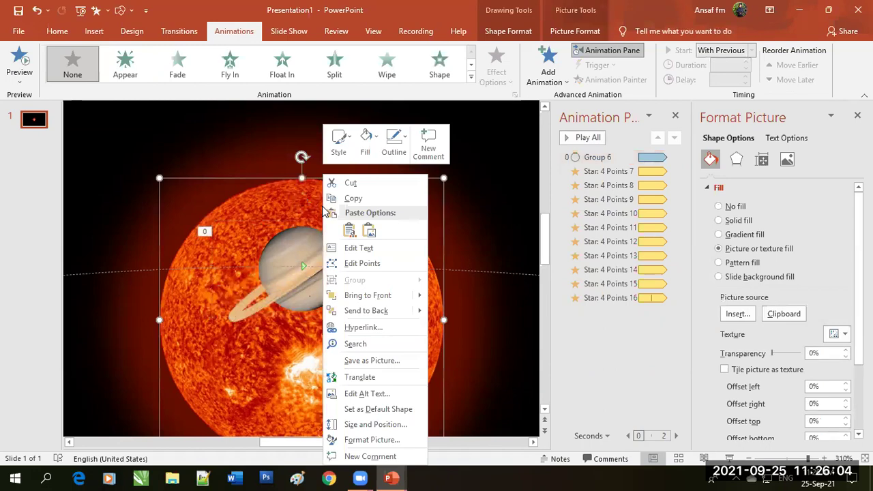
{"action": "left_click", "coordinate": [349, 300]}
{"action": "left_click", "coordinate": [728, 459]}
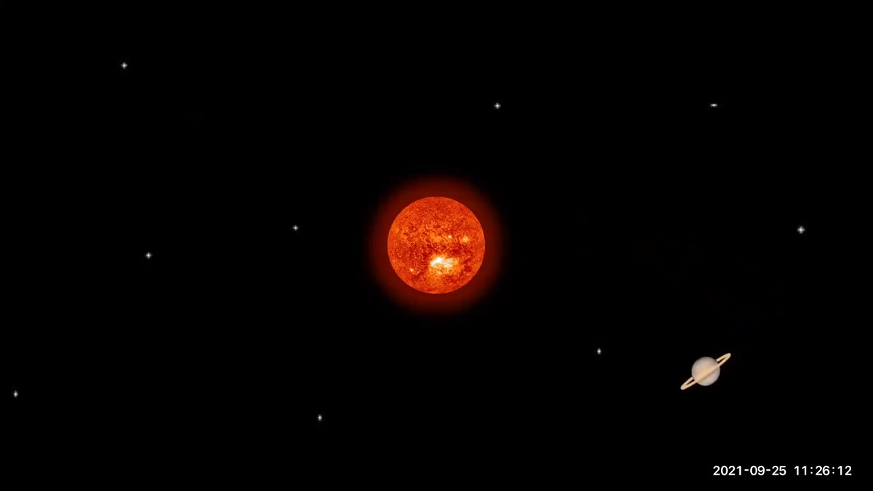
Watch Saturn circle out from behind the sun over the stars, then exit the slide show.
{"action": "key", "text": "Escape"}
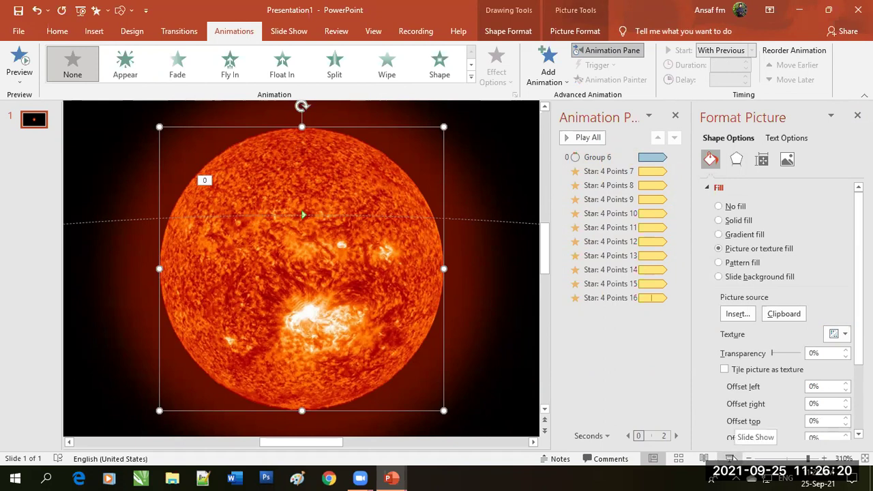
Insert Space2.jpg from the Related_Images folder onto the slide from this device.
{"action": "left_click_drag", "start_coordinate": [808, 458], "coordinate": [776, 459]}
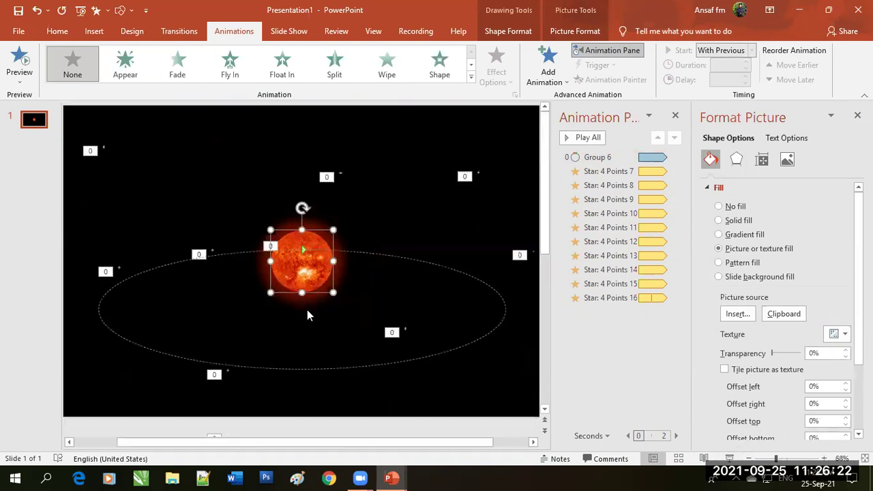
{"action": "left_click", "coordinate": [486, 377]}
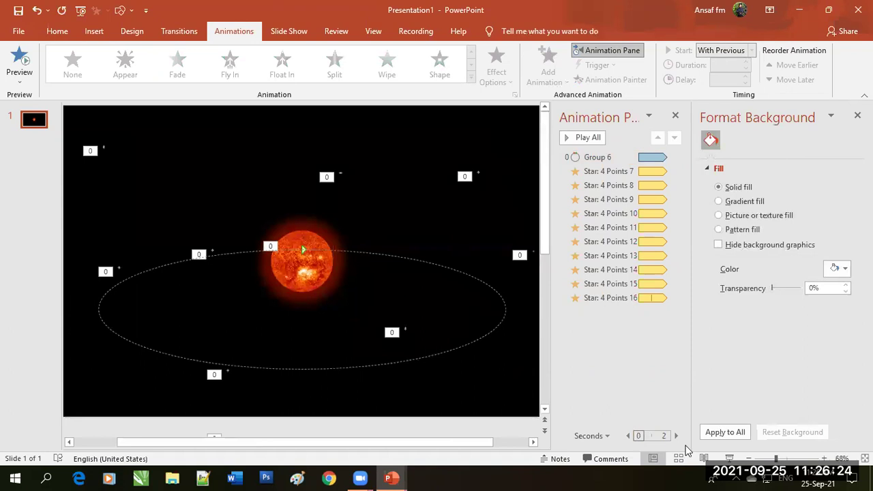
{"action": "left_click_drag", "start_coordinate": [775, 458], "coordinate": [759, 458]}
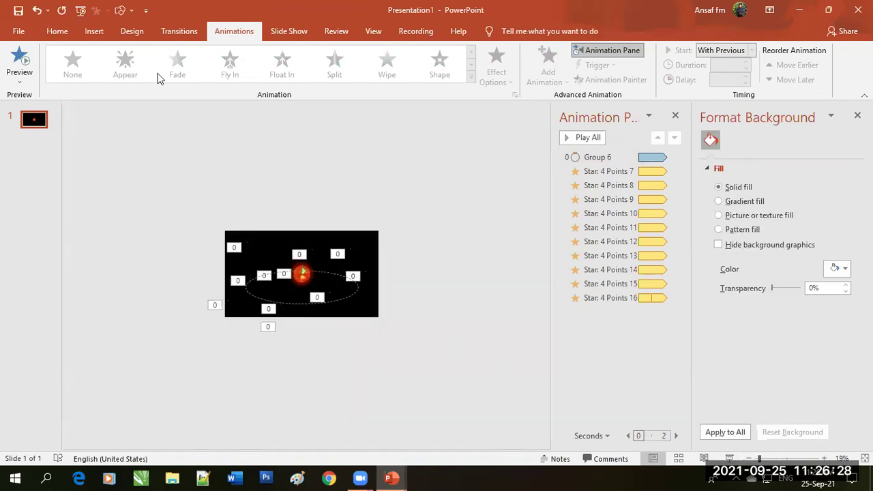
{"action": "scroll", "coordinate": [393, 279], "scroll_direction": "up", "scroll_amount": 3, "text": "ctrl"}
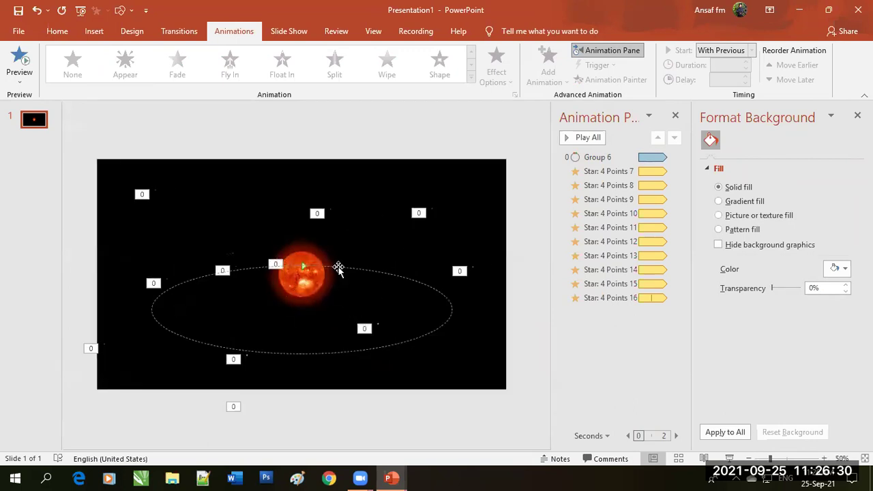
{"action": "left_click", "coordinate": [93, 32]}
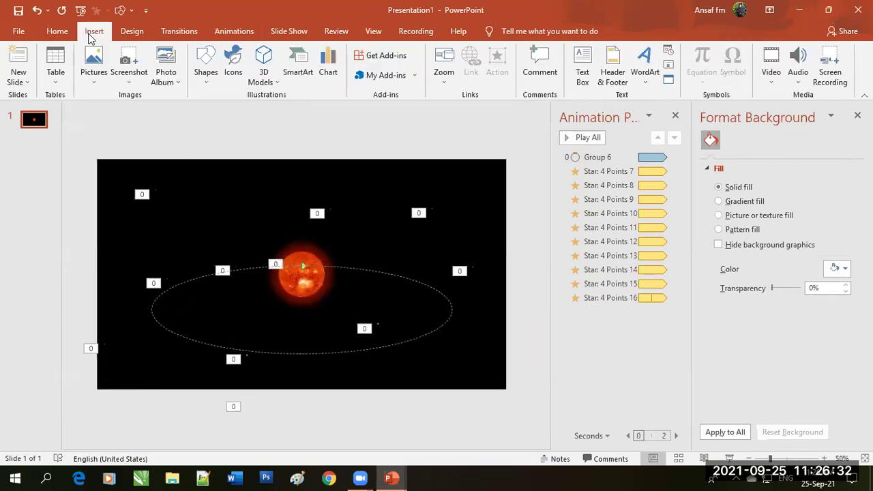
{"action": "left_click", "coordinate": [94, 77]}
{"action": "left_click", "coordinate": [99, 83]}
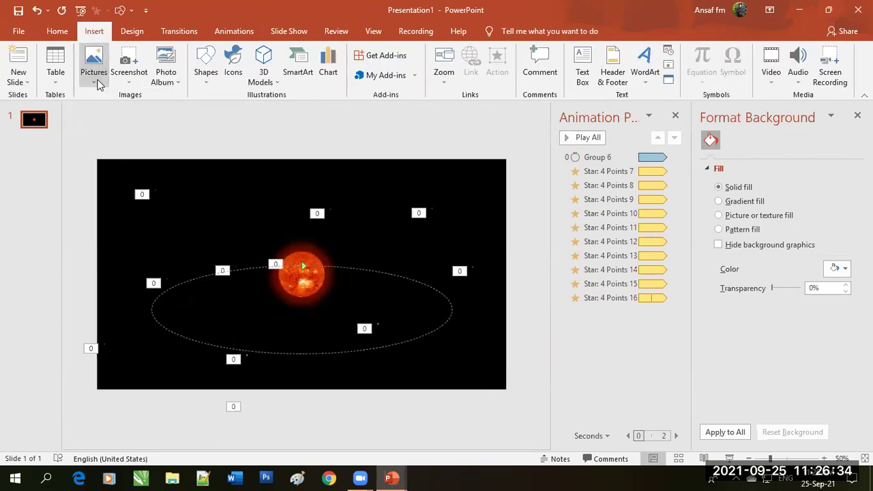
{"action": "left_click", "coordinate": [95, 82]}
{"action": "left_click", "coordinate": [108, 112]}
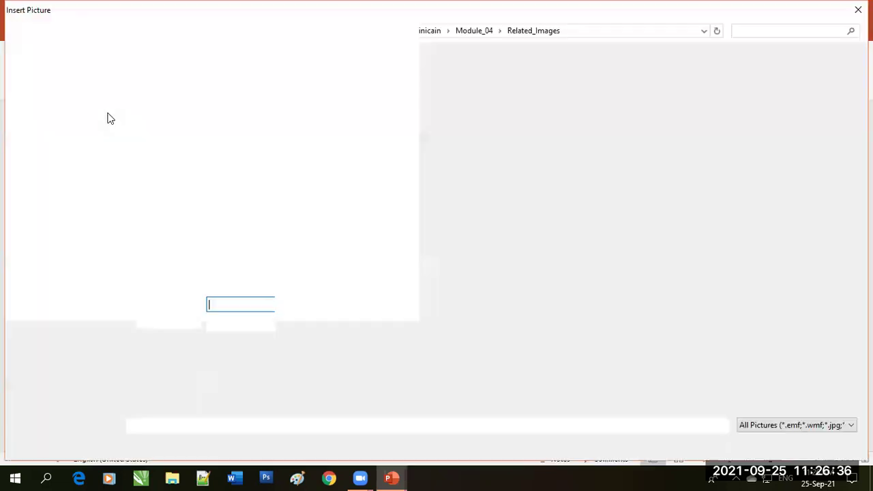
{"action": "left_click", "coordinate": [560, 298]}
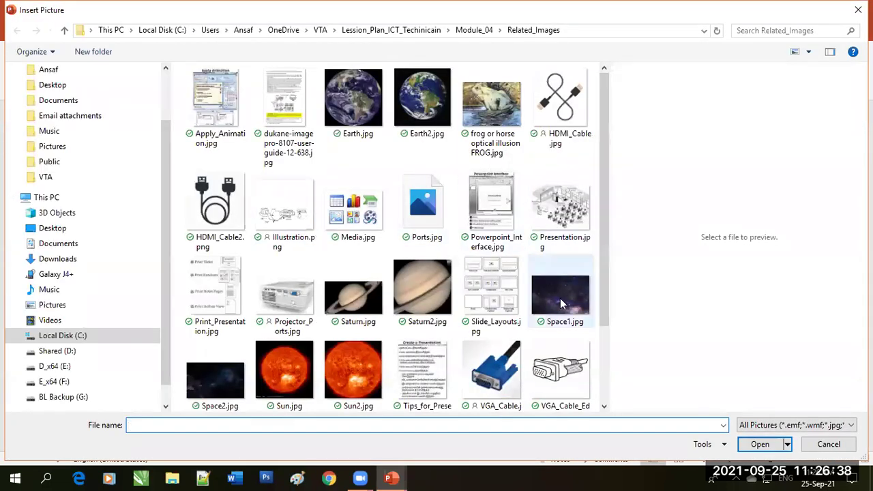
{"action": "left_click", "coordinate": [232, 378]}
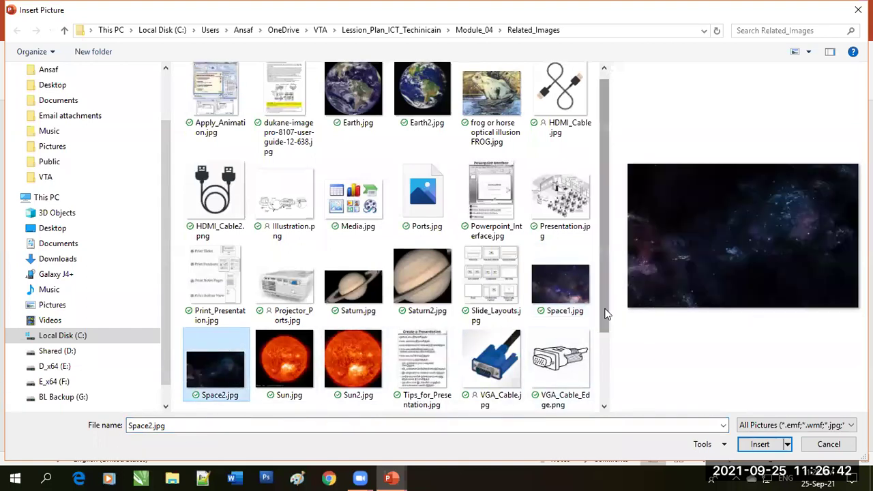
{"action": "left_click_drag", "start_coordinate": [608, 312], "coordinate": [610, 396]}
{"action": "left_click", "coordinate": [760, 444]}
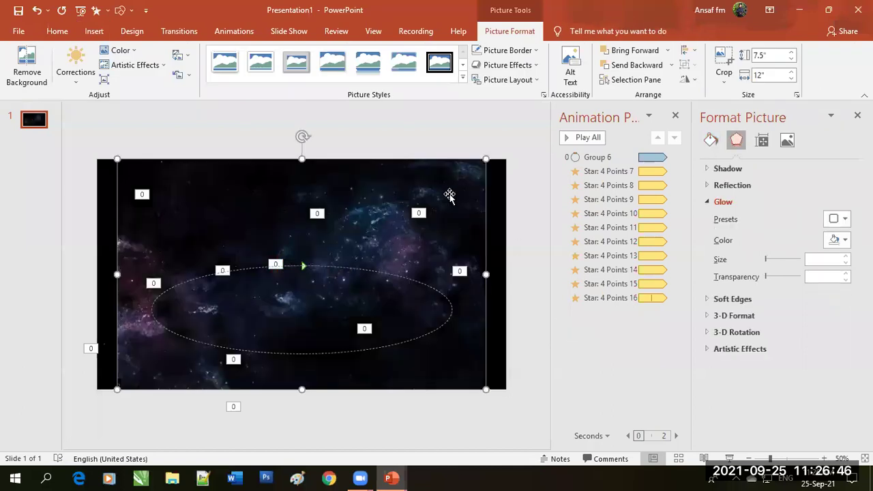
Stretch and shift the Space2 nebula picture so it covers the entire slide.
{"action": "left_click_drag", "start_coordinate": [485, 159], "coordinate": [521, 137]}
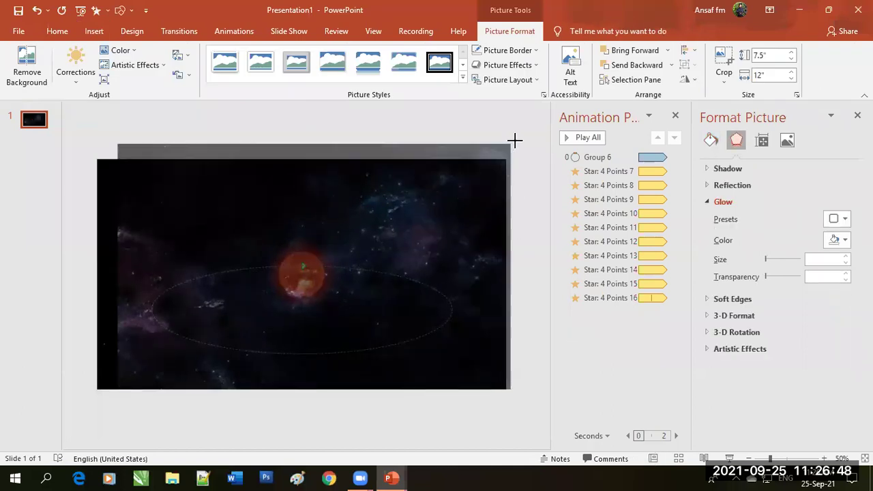
{"action": "mouse_move", "coordinate": [116, 391]}
{"action": "left_mouse_down"}
{"action": "mouse_move", "coordinate": [77, 436]}
{"action": "mouse_move", "coordinate": [66, 428]}
{"action": "left_mouse_up"}
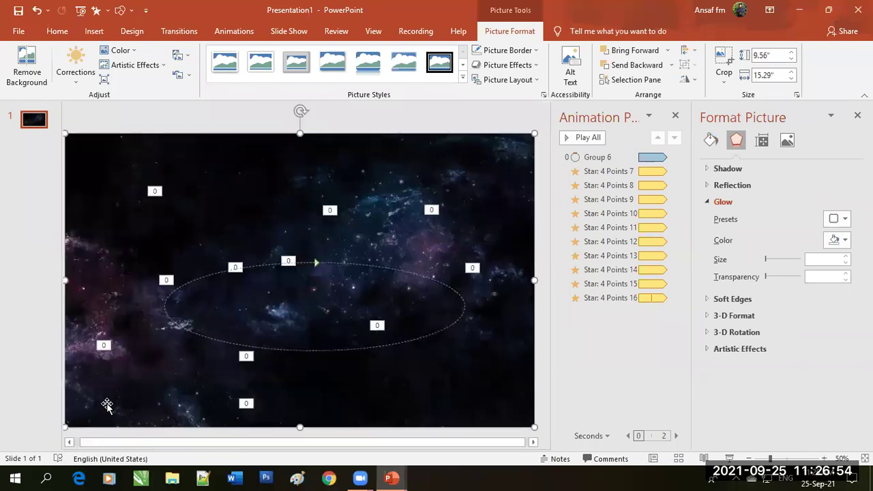
{"action": "left_click_drag", "start_coordinate": [119, 404], "coordinate": [126, 413]}
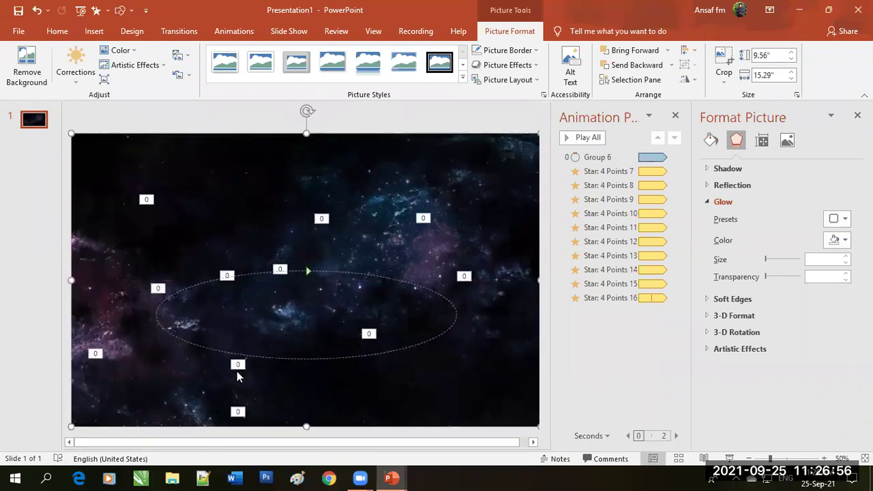
Send the nebula picture to back and play the slide show.
{"action": "right_click", "coordinate": [330, 182]}
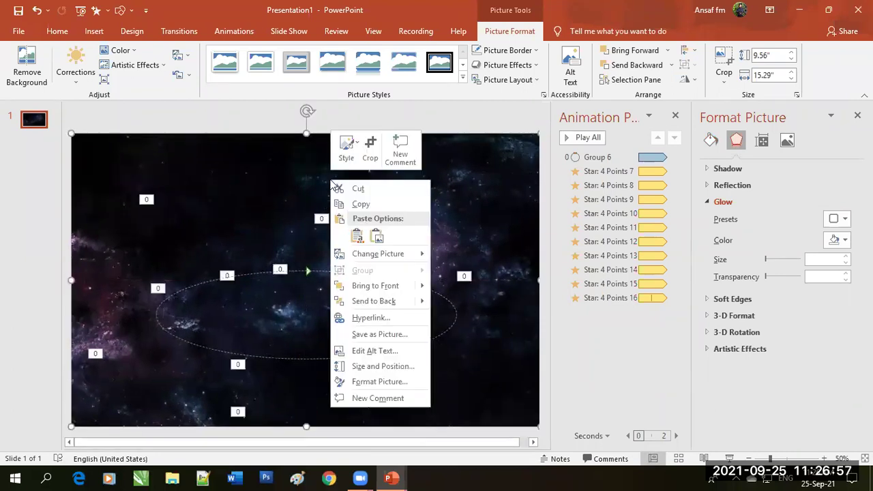
{"action": "left_click", "coordinate": [369, 300]}
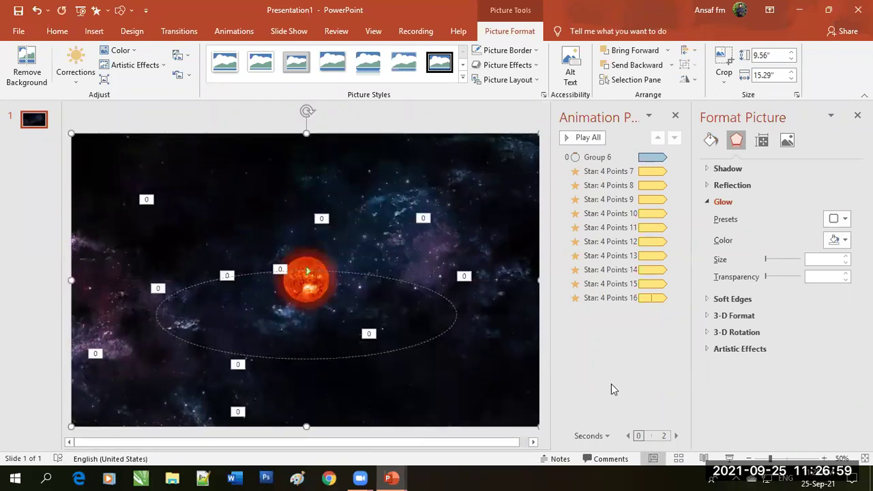
{"action": "left_click", "coordinate": [729, 458]}
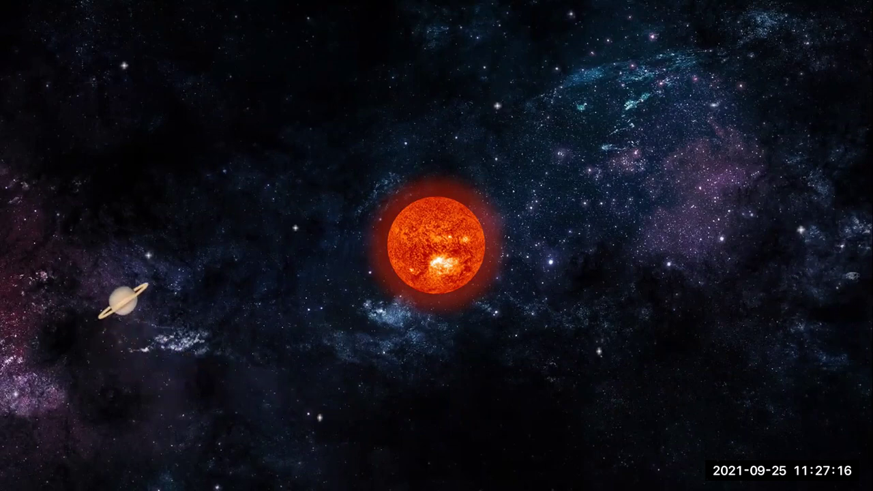
Apply a small circular Shapes motion path to the picture after leaving the slide show.
{"action": "key", "text": "Escape"}
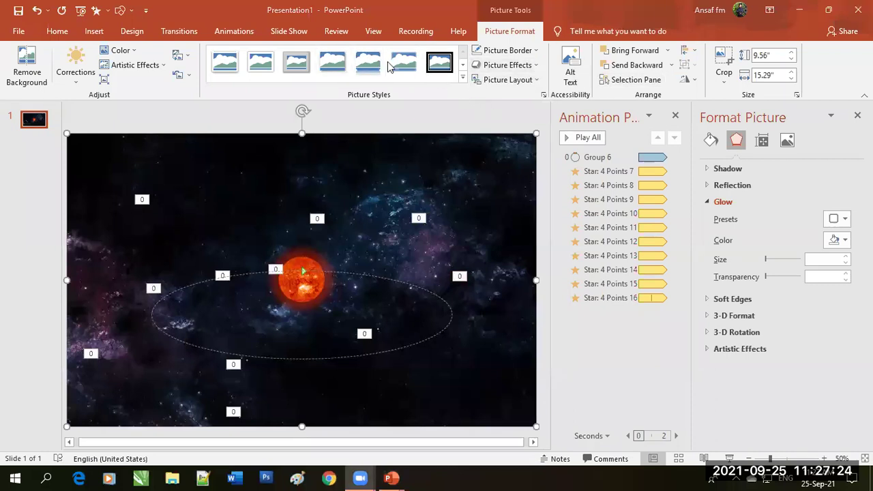
{"action": "left_click", "coordinate": [225, 35]}
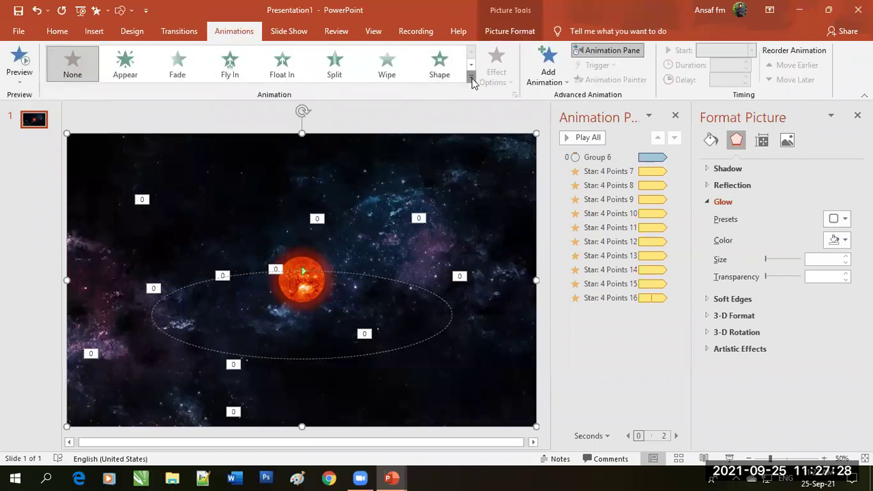
{"action": "left_click", "coordinate": [471, 80]}
{"action": "scroll", "coordinate": [464, 267], "scroll_direction": "down", "scroll_amount": 2}
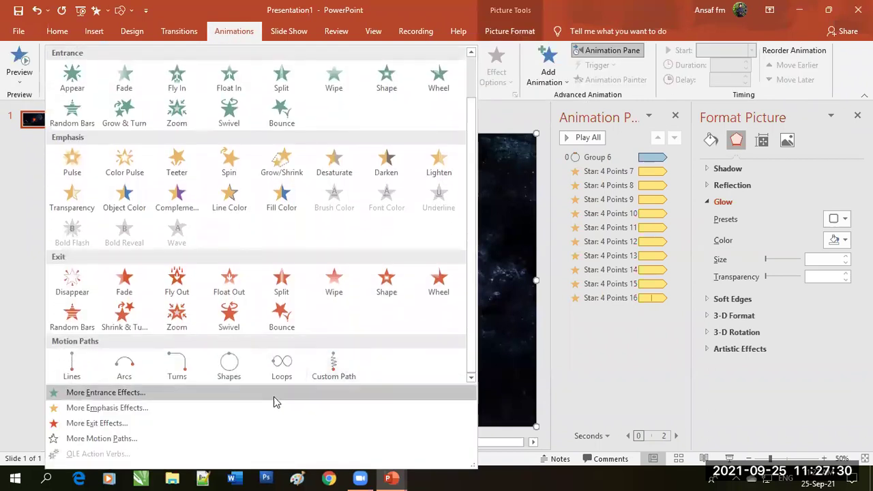
{"action": "left_click", "coordinate": [229, 366]}
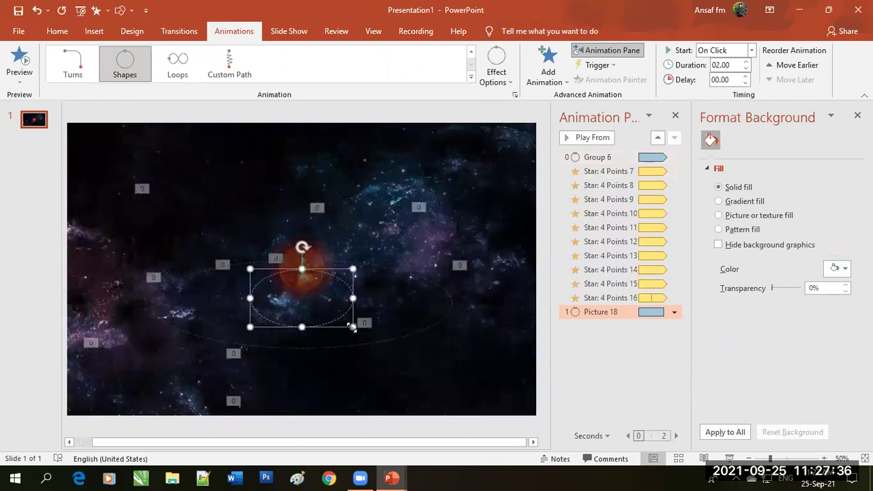
{"action": "left_click_drag", "start_coordinate": [352, 327], "coordinate": [345, 320]}
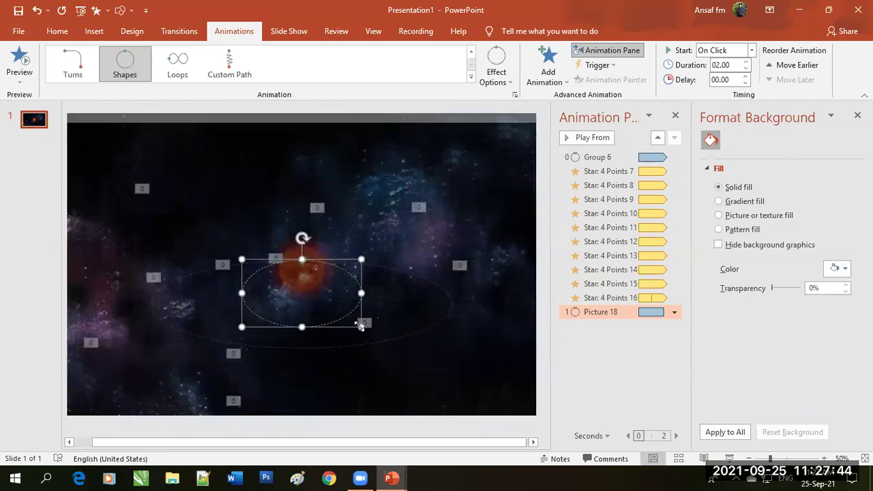
{"action": "left_click_drag", "start_coordinate": [359, 326], "coordinate": [343, 316]}
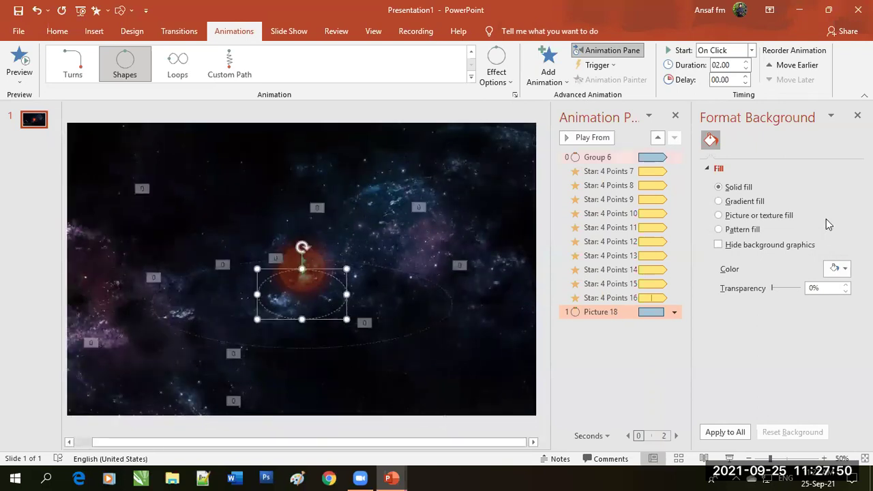
Set the Picture 18 circle animation to start With Previous.
{"action": "left_click", "coordinate": [674, 312]}
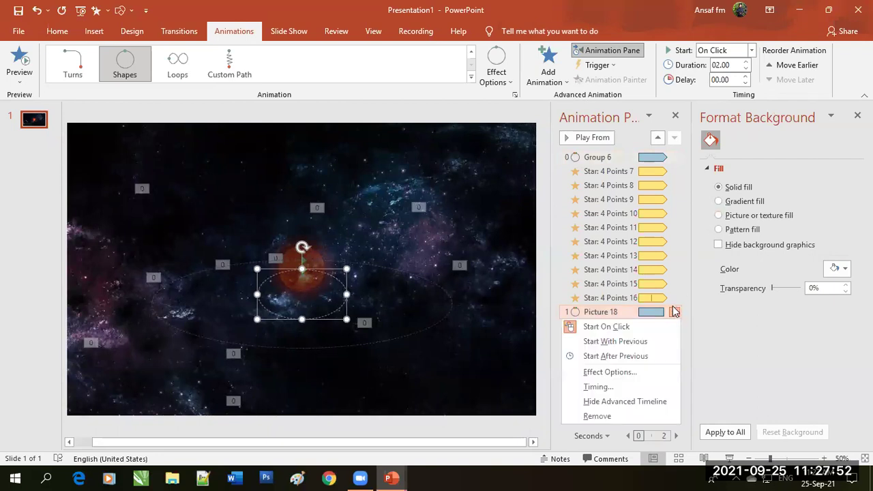
{"action": "left_click", "coordinate": [641, 341]}
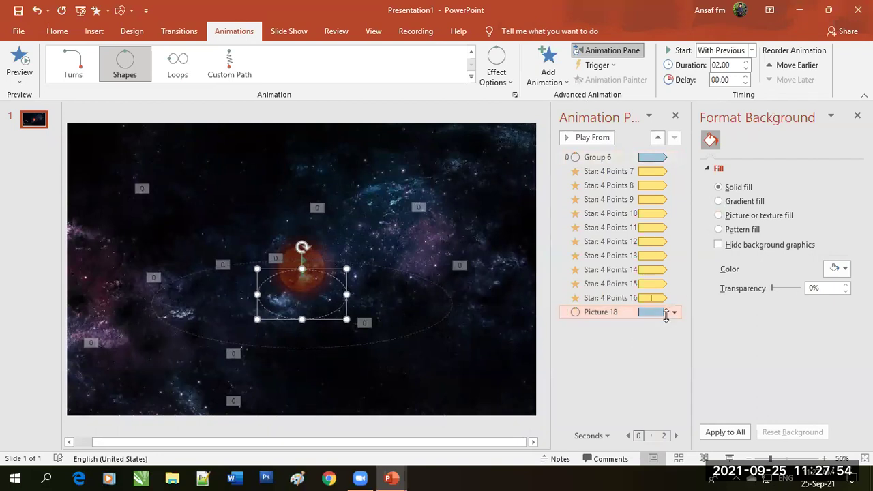
{"action": "left_click", "coordinate": [667, 301]}
{"action": "left_click", "coordinate": [668, 311]}
{"action": "left_click", "coordinate": [674, 313]}
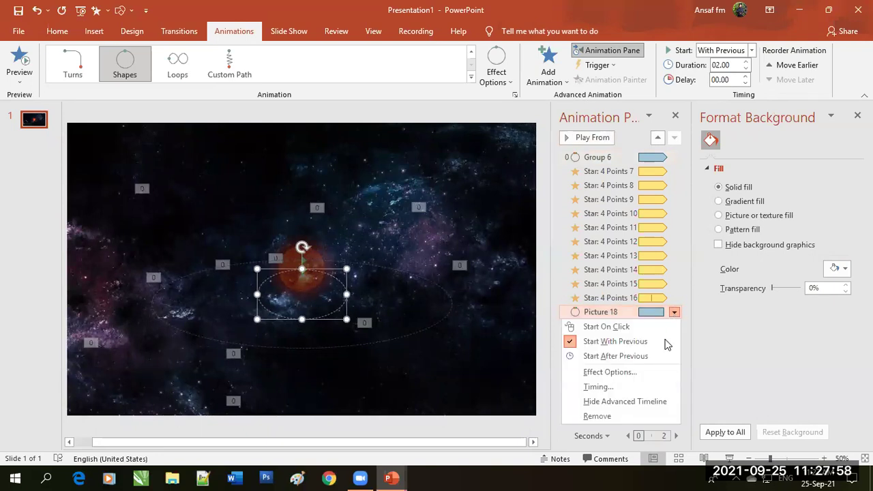
Set the circle motion's smooth start to 0 sec and duration to 20 seconds (Extremely Slow).
{"action": "left_click", "coordinate": [631, 375]}
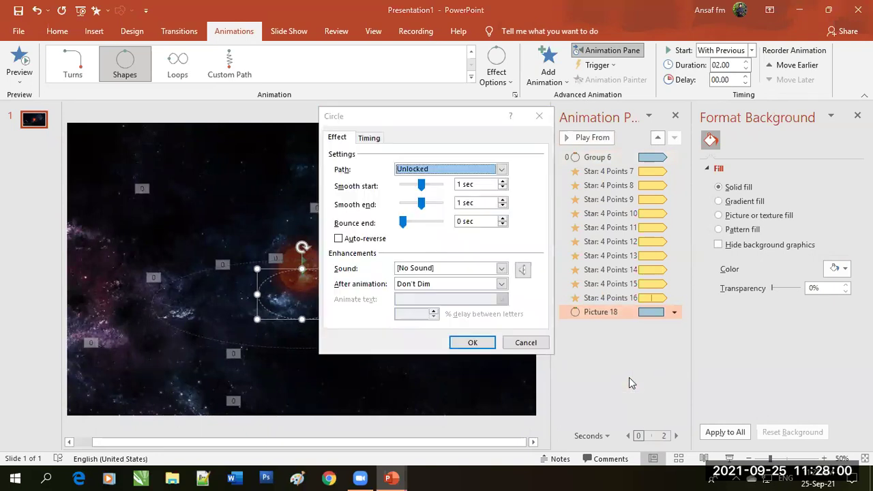
{"action": "left_click_drag", "start_coordinate": [421, 185], "coordinate": [402, 185]}
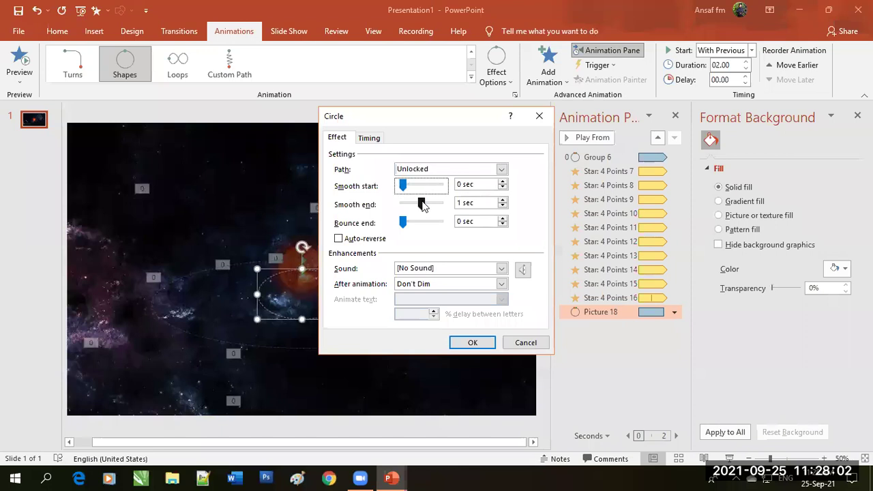
{"action": "left_click", "coordinate": [379, 141]}
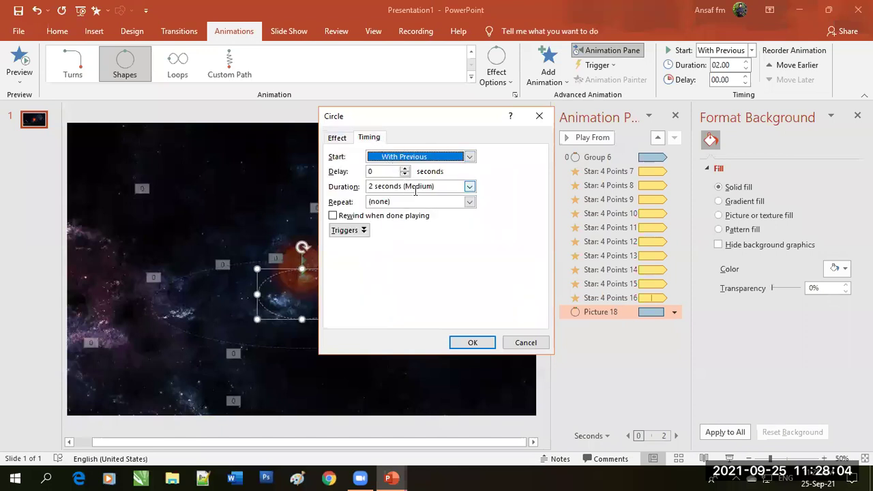
{"action": "left_click", "coordinate": [469, 187]}
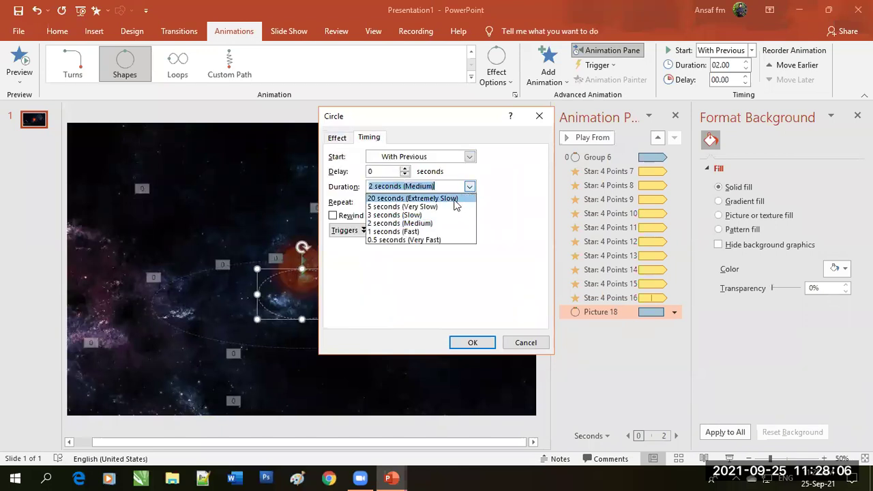
{"action": "left_click", "coordinate": [437, 198]}
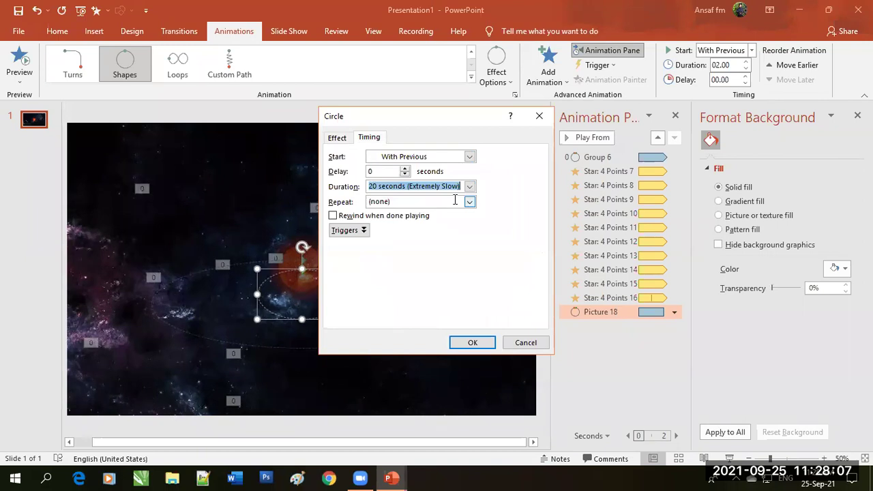
{"action": "left_click", "coordinate": [470, 343]}
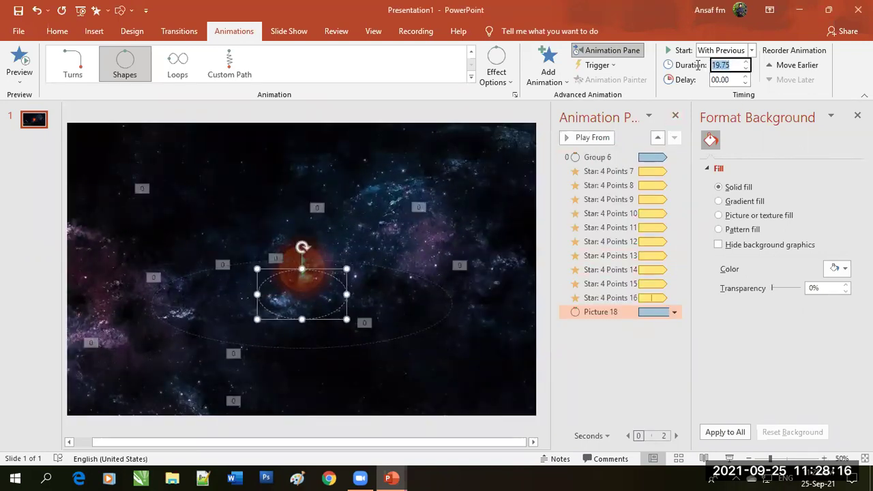
Change the circle motion's duration to 40 seconds and run the slide show with F5.
{"action": "left_click", "coordinate": [603, 380]}
{"action": "left_click", "coordinate": [480, 342]}
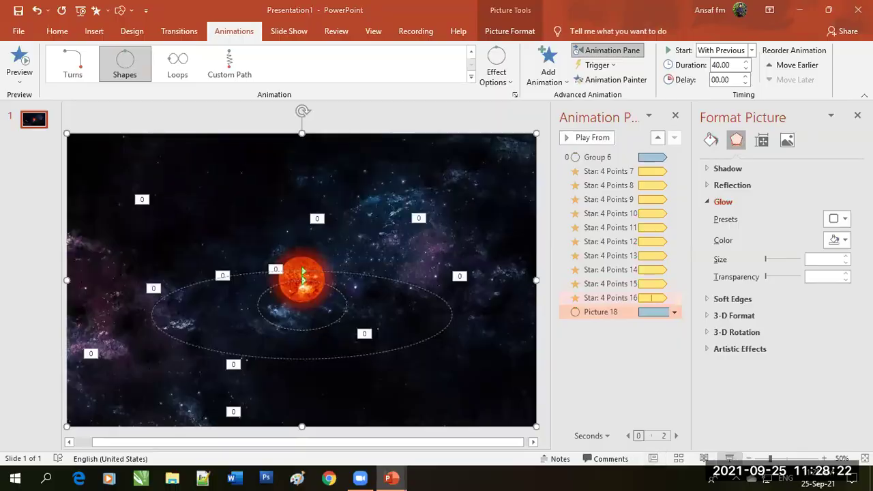
{"action": "key", "text": "F5"}
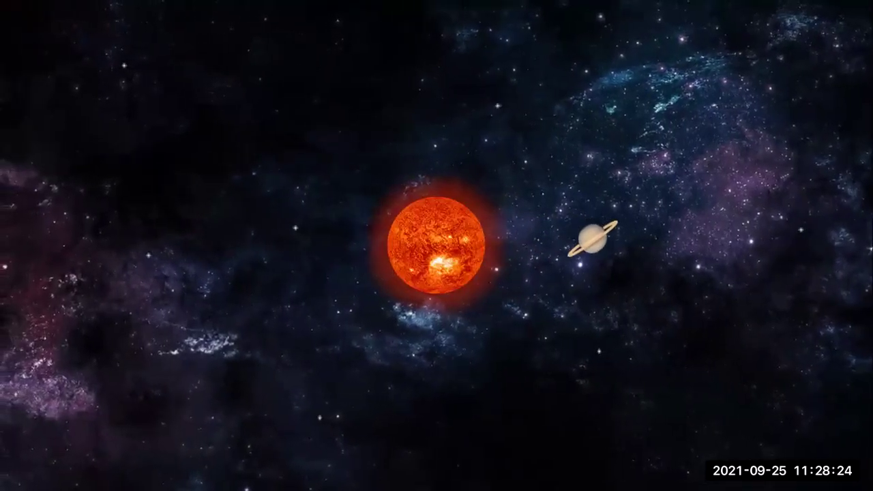
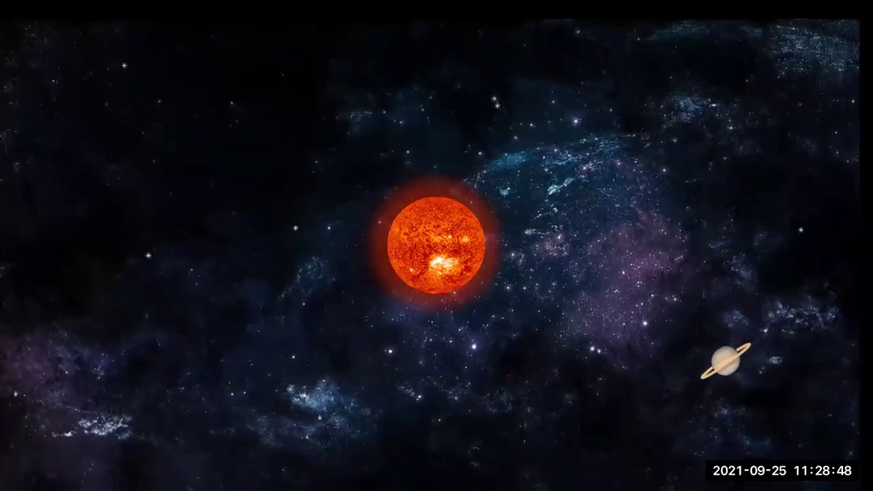
Replay the slide show several times to check the inner orbit path and Saturn's motion.
{"action": "key", "text": "Escape"}
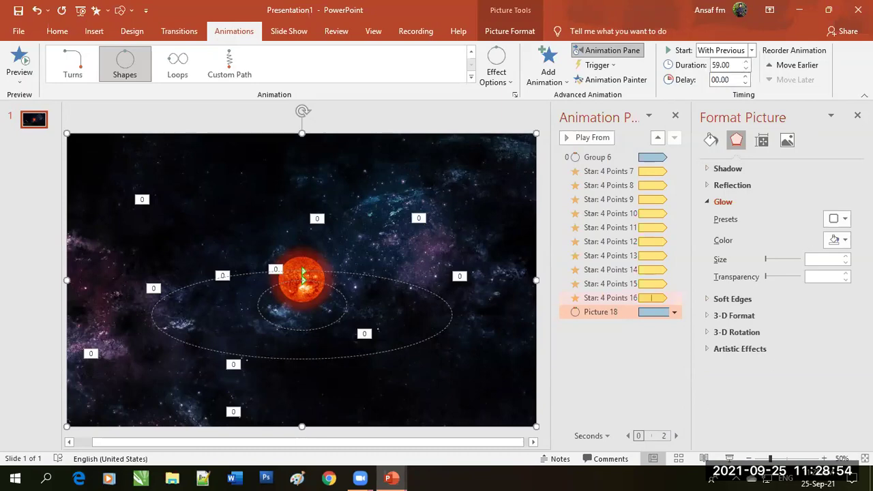
{"action": "left_click", "coordinate": [729, 459]}
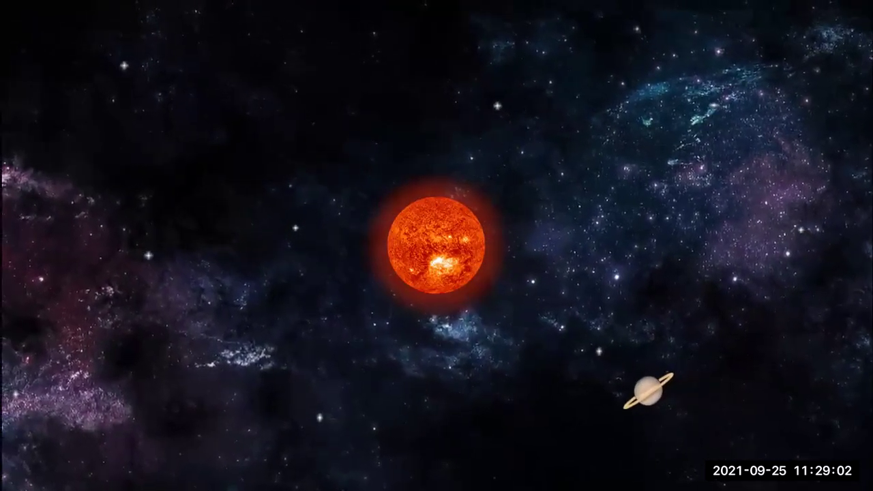
{"action": "key", "text": "Escape"}
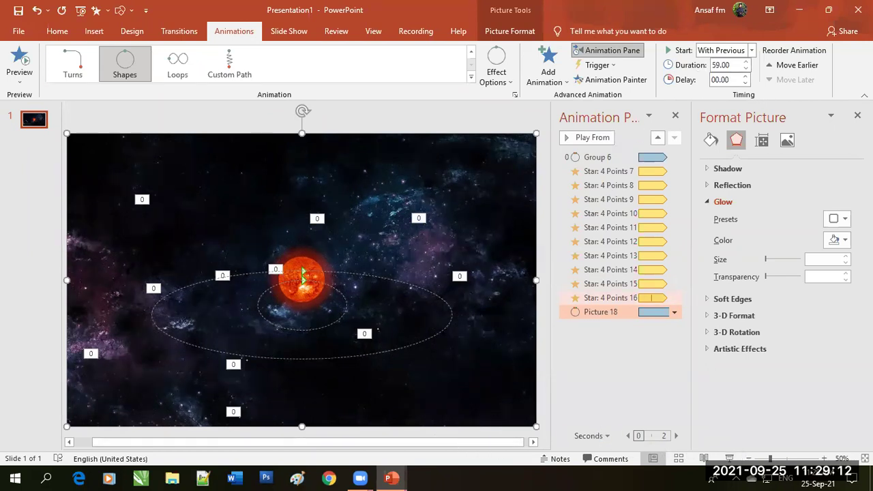
{"action": "left_click", "coordinate": [729, 458]}
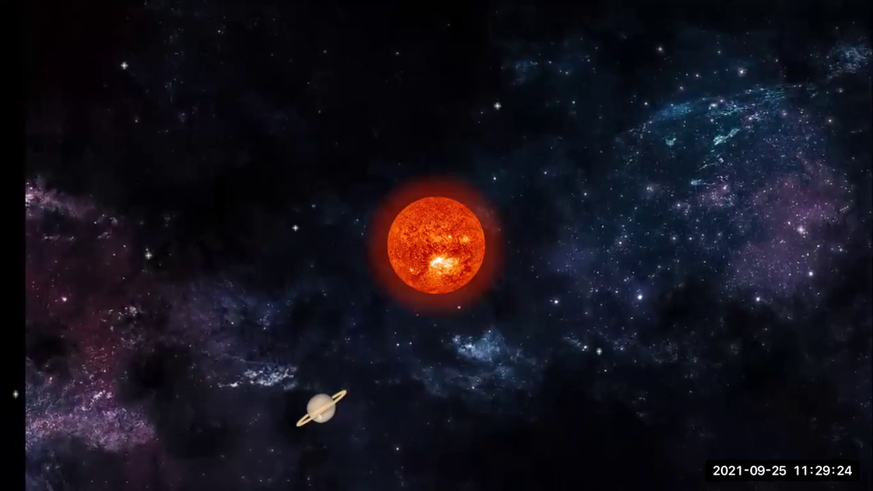
{"action": "key", "text": "Escape"}
{"action": "left_click", "coordinate": [305, 328]}
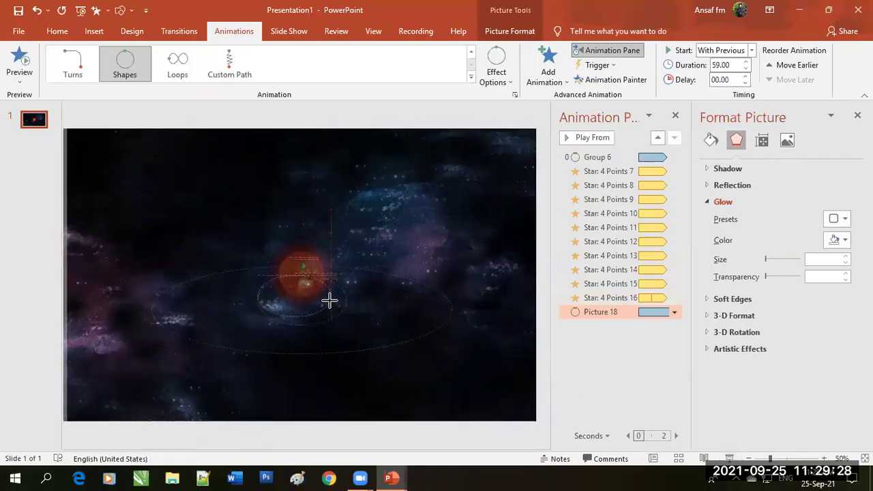
{"action": "left_click", "coordinate": [398, 313]}
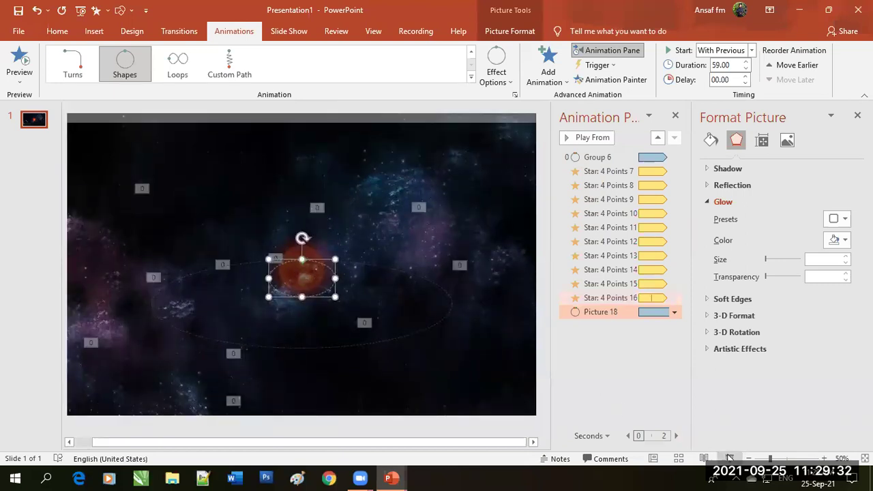
{"action": "left_click", "coordinate": [729, 458]}
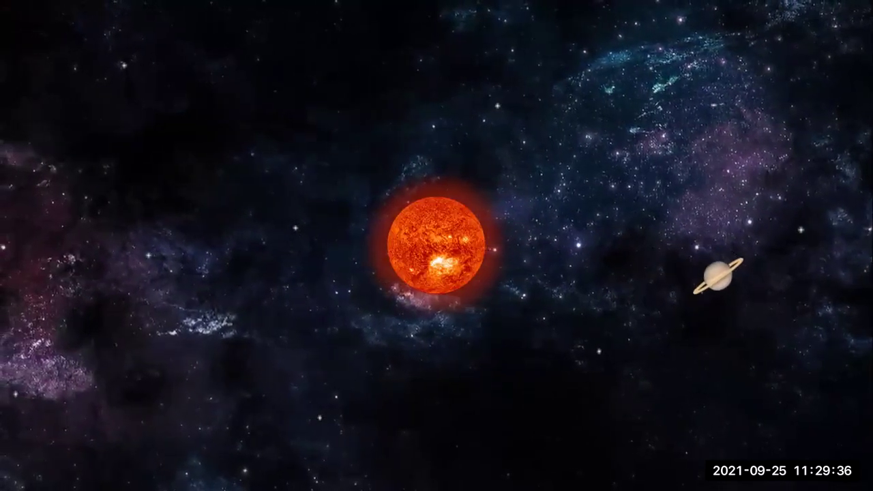
{"action": "key", "text": "Escape"}
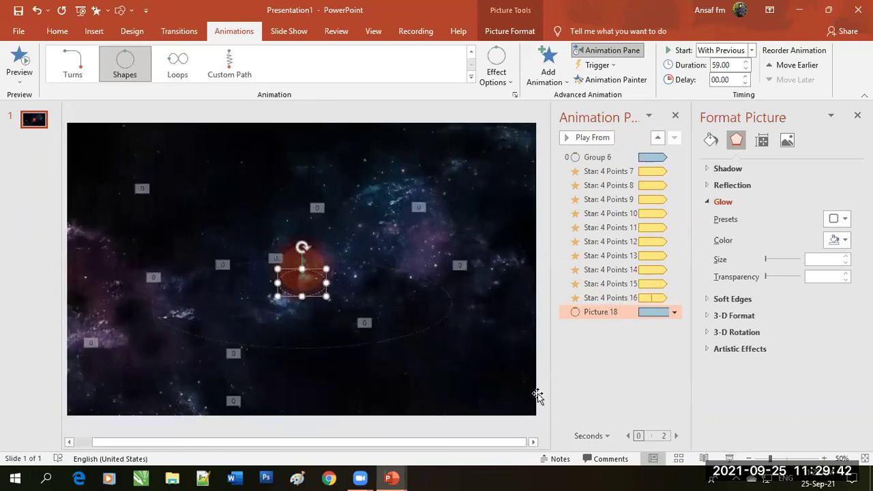
{"action": "left_click", "coordinate": [730, 458]}
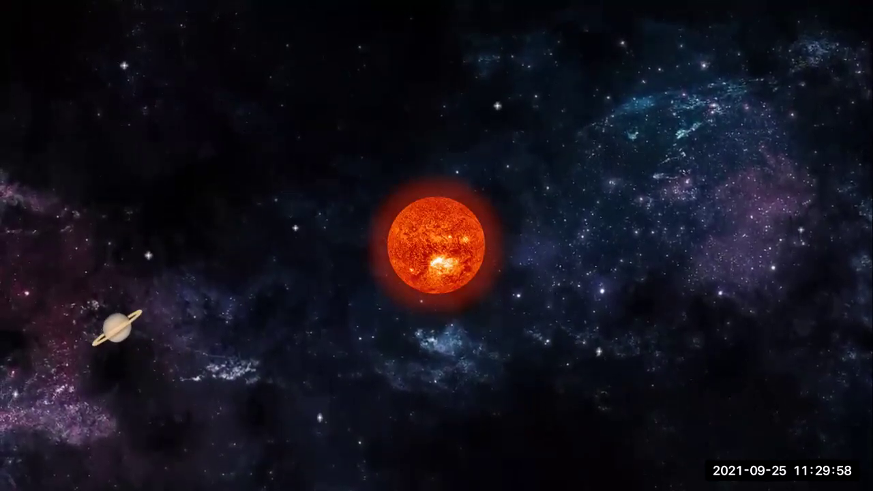
{"action": "key", "text": "Escape"}
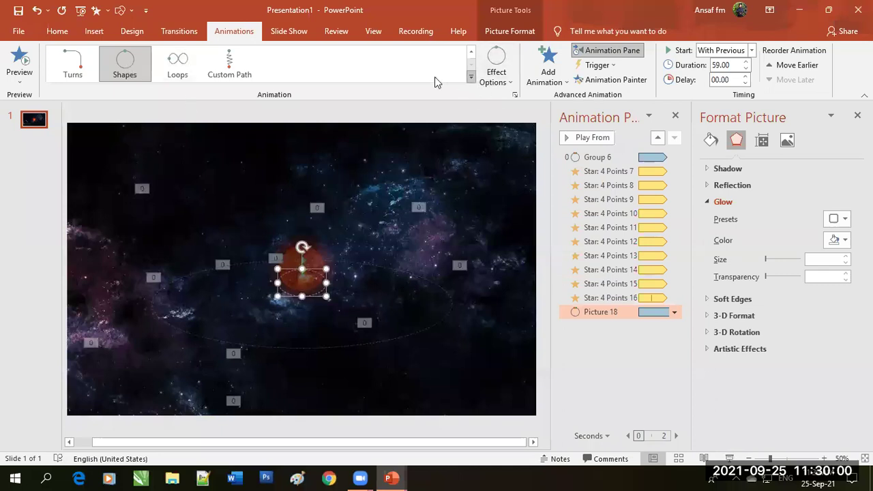
Draw a wide oval around the sun and narrow it slightly from the left side.
{"action": "left_click", "coordinate": [94, 31]}
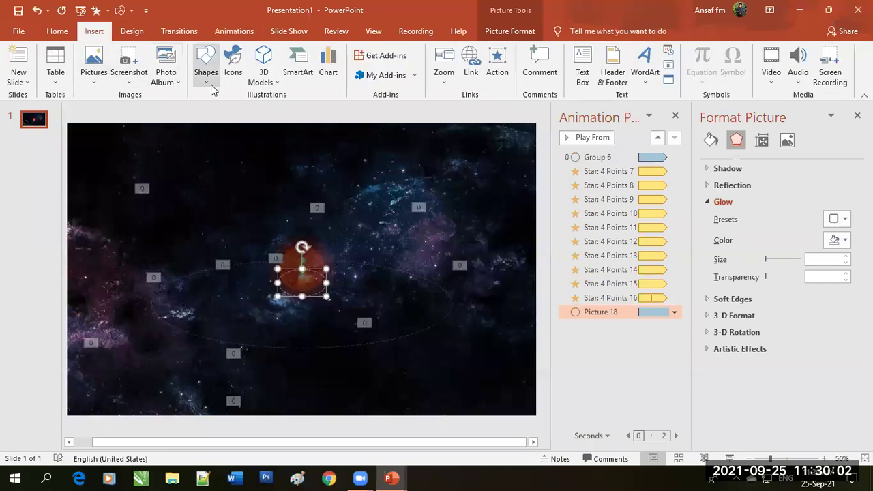
{"action": "left_click", "coordinate": [214, 89]}
{"action": "left_click", "coordinate": [263, 111]}
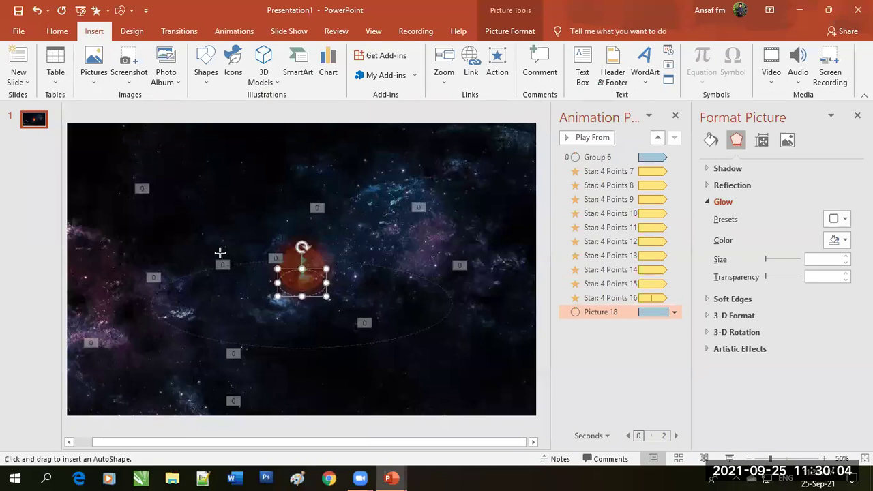
{"action": "mouse_move", "coordinate": [147, 260]}
{"action": "left_mouse_down"}
{"action": "mouse_move", "coordinate": [457, 351]}
{"action": "mouse_move", "coordinate": [457, 359]}
{"action": "left_mouse_up"}
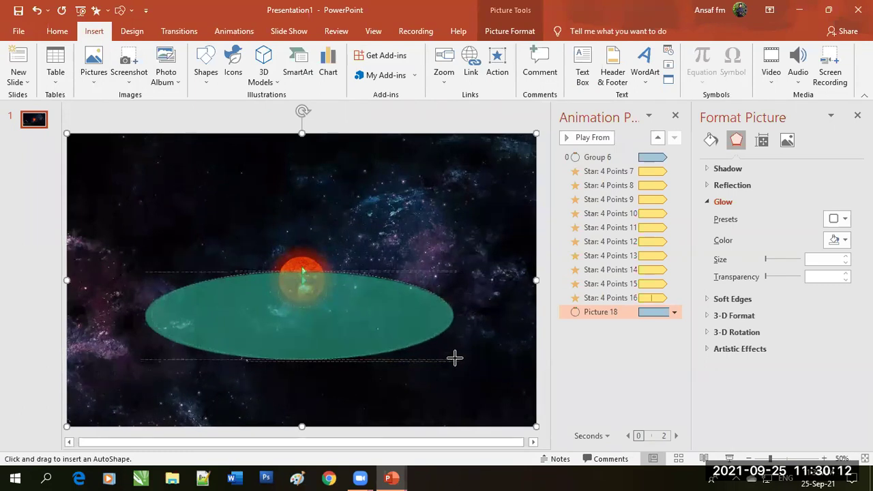
{"action": "left_click_drag", "start_coordinate": [455, 357], "coordinate": [455, 358]}
{"action": "left_click_drag", "start_coordinate": [144, 305], "coordinate": [140, 306]}
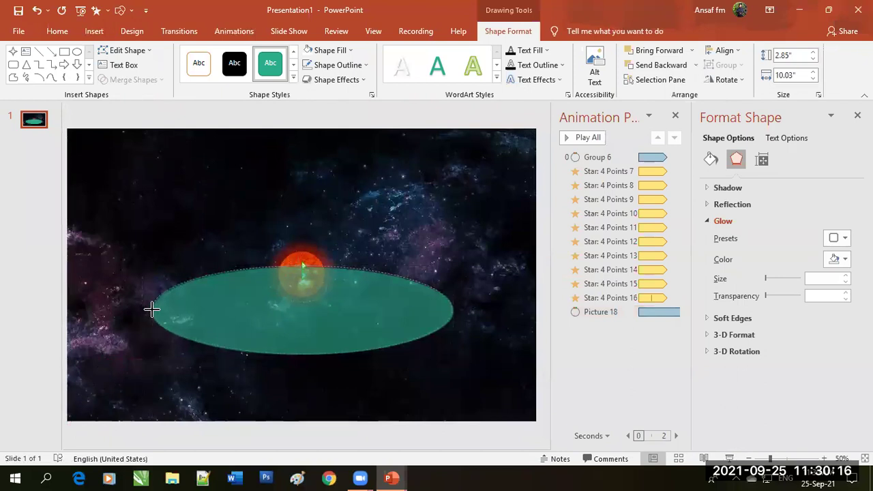
{"action": "left_click_drag", "start_coordinate": [153, 310], "coordinate": [152, 306]}
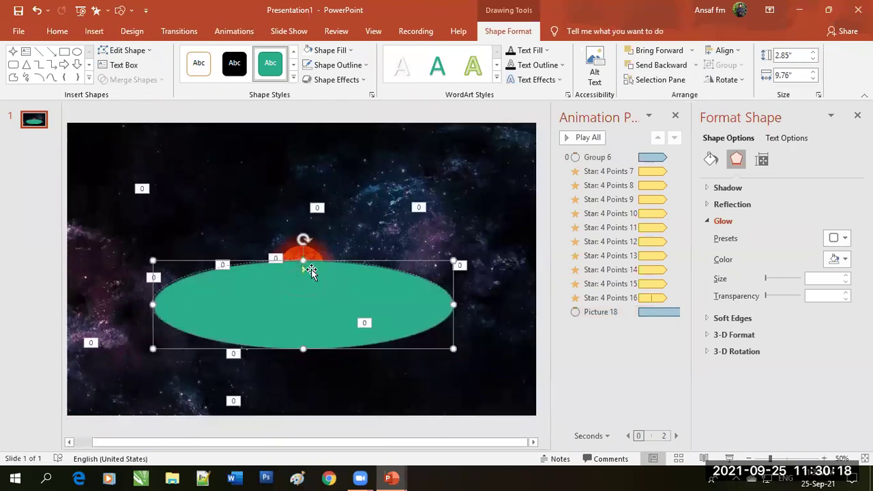
Give the oval a white outline and No Fill.
{"action": "left_click", "coordinate": [346, 67]}
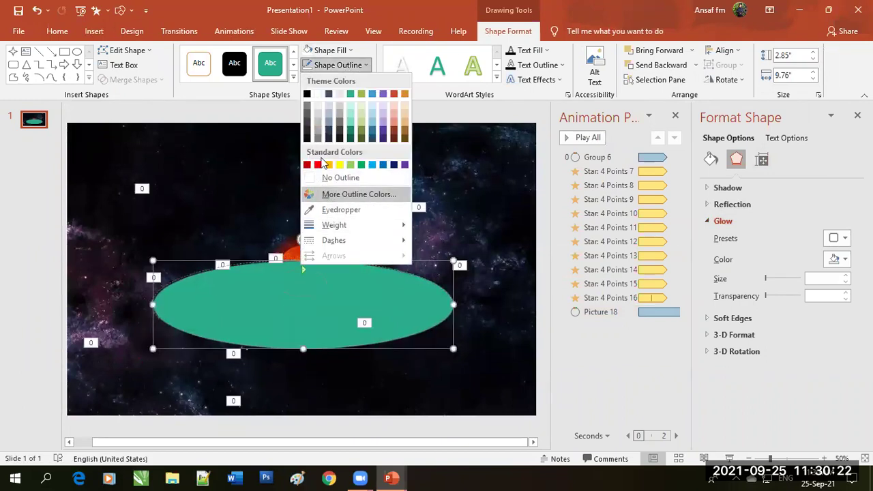
{"action": "left_click", "coordinate": [318, 94]}
{"action": "left_click", "coordinate": [339, 57]}
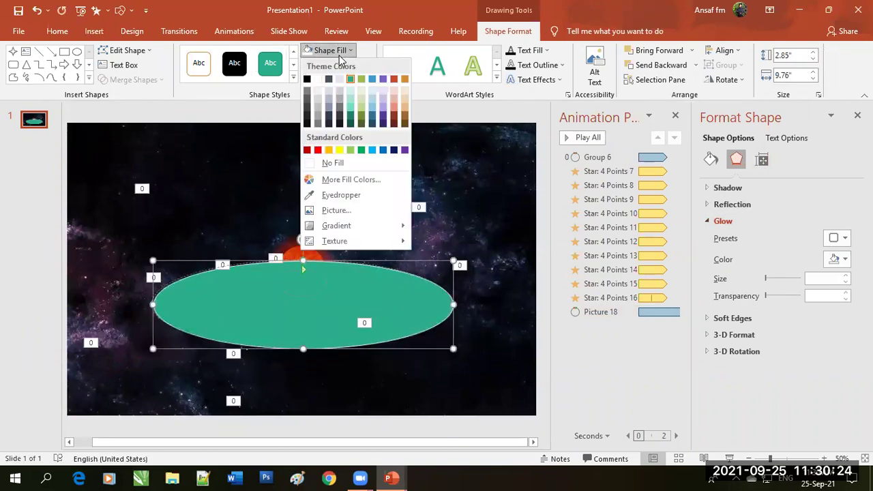
{"action": "left_click", "coordinate": [339, 163]}
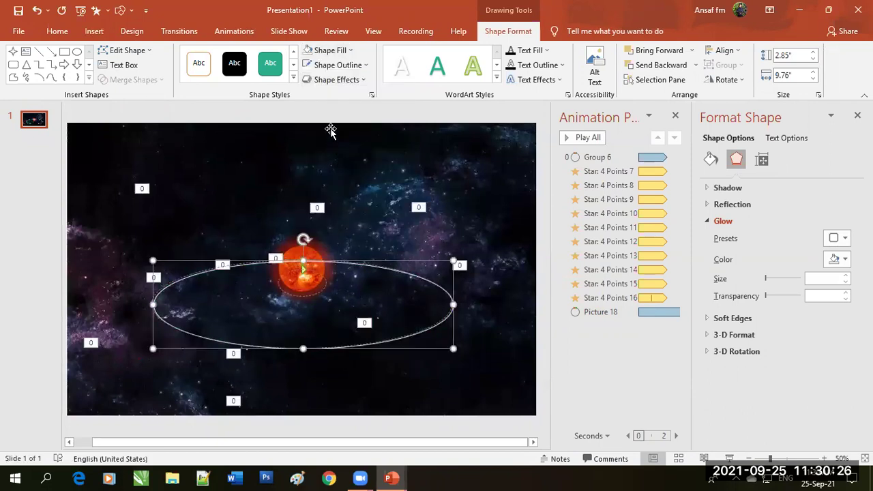
Make the orbit line 46% transparent and 1½ pt wide, then preview it in the slide show.
{"action": "left_click", "coordinate": [711, 159]}
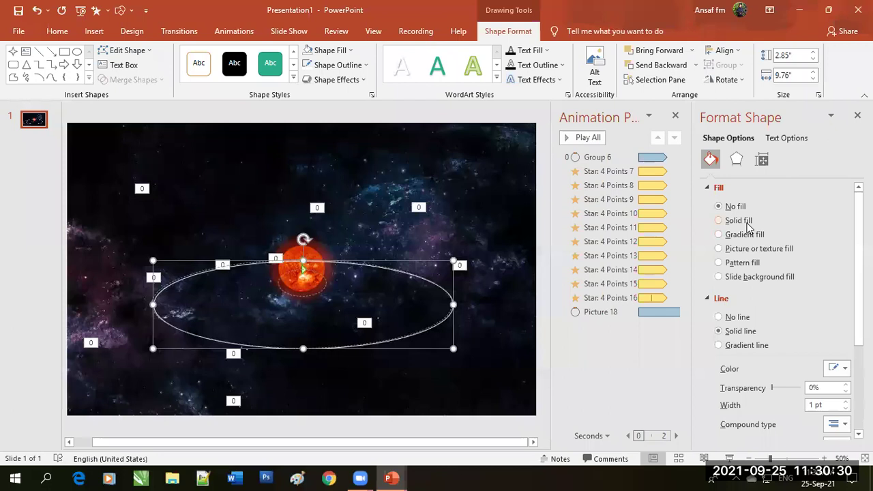
{"action": "left_click_drag", "start_coordinate": [775, 388], "coordinate": [786, 386]}
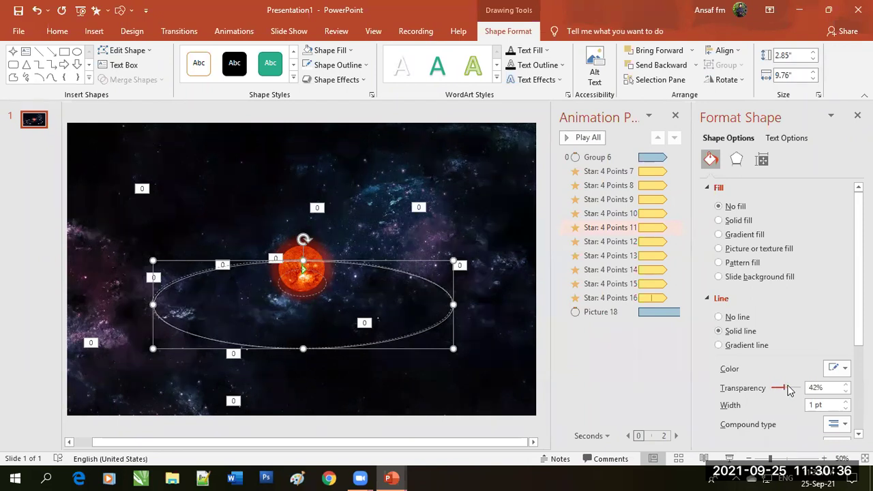
{"action": "left_click", "coordinate": [338, 65]}
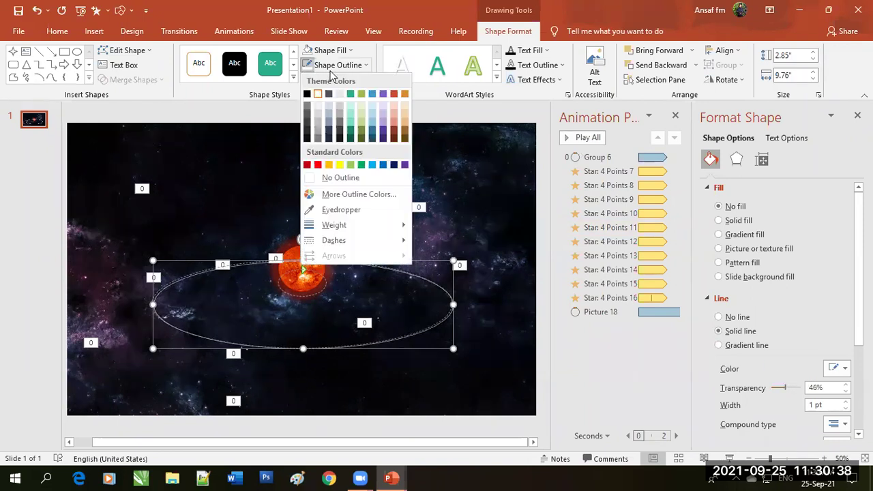
{"action": "mouse_move", "coordinate": [334, 225]}
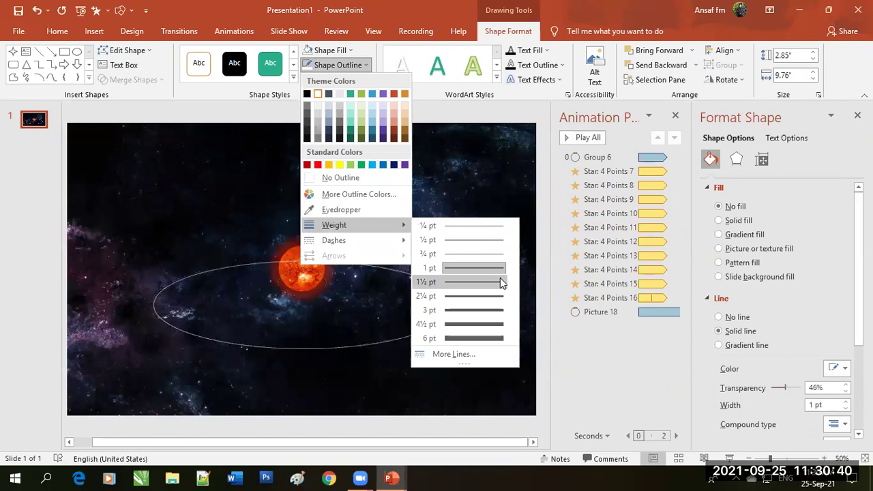
{"action": "left_click", "coordinate": [500, 279]}
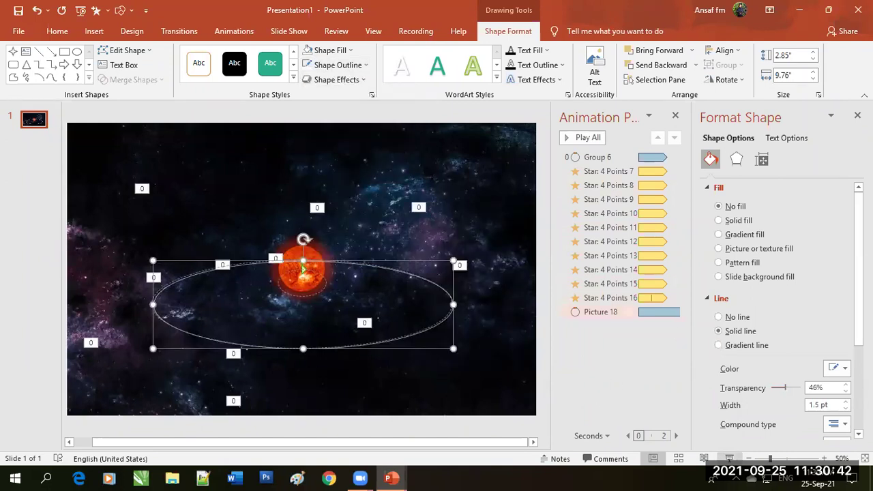
{"action": "left_click", "coordinate": [729, 459]}
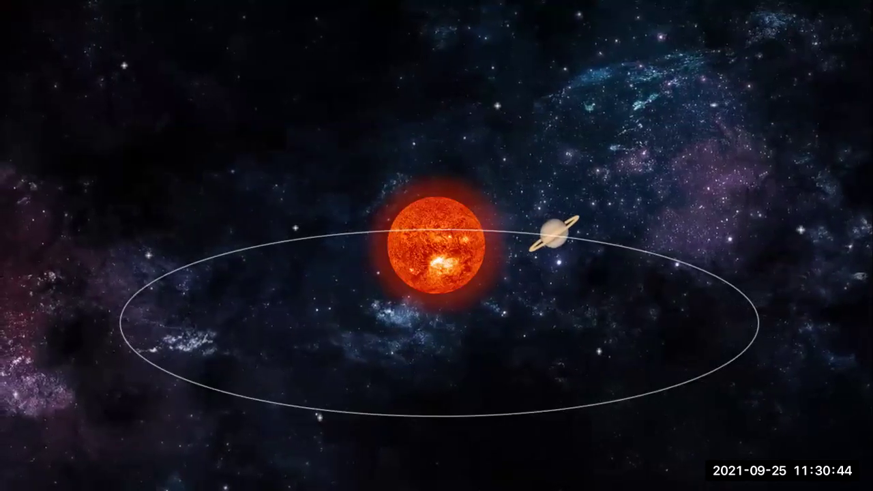
{"action": "key", "text": "Escape"}
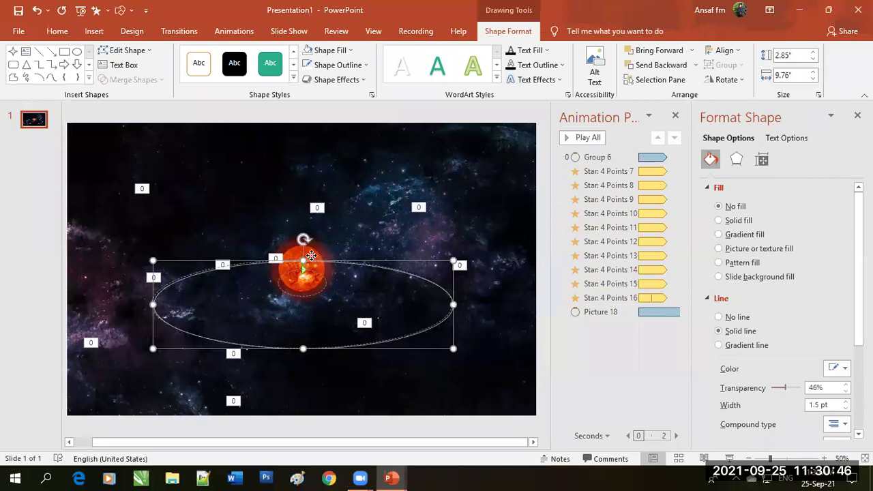
Bring the sun picture in front of the orbit ellipse.
{"action": "right_click", "coordinate": [311, 259]}
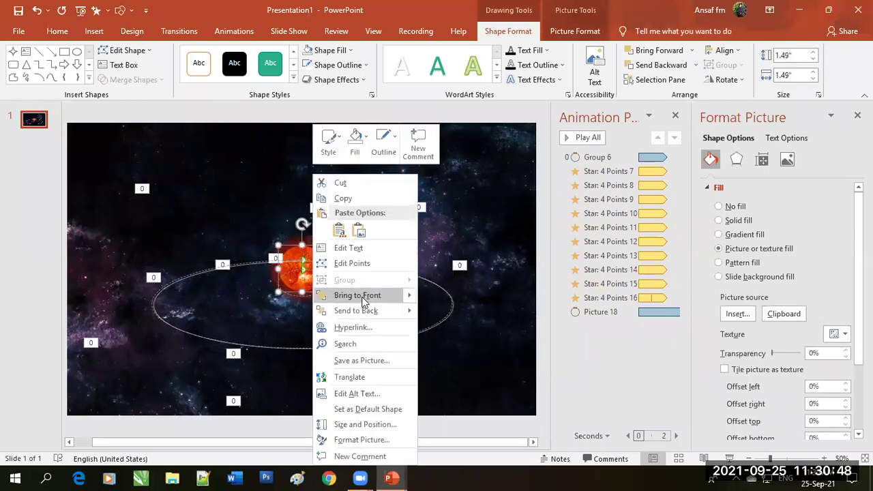
{"action": "left_click", "coordinate": [363, 298]}
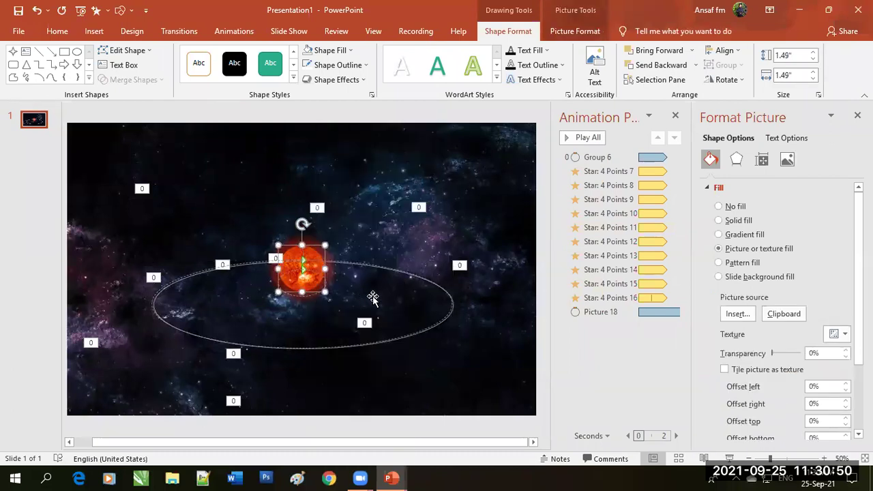
{"action": "right_click", "coordinate": [406, 341]}
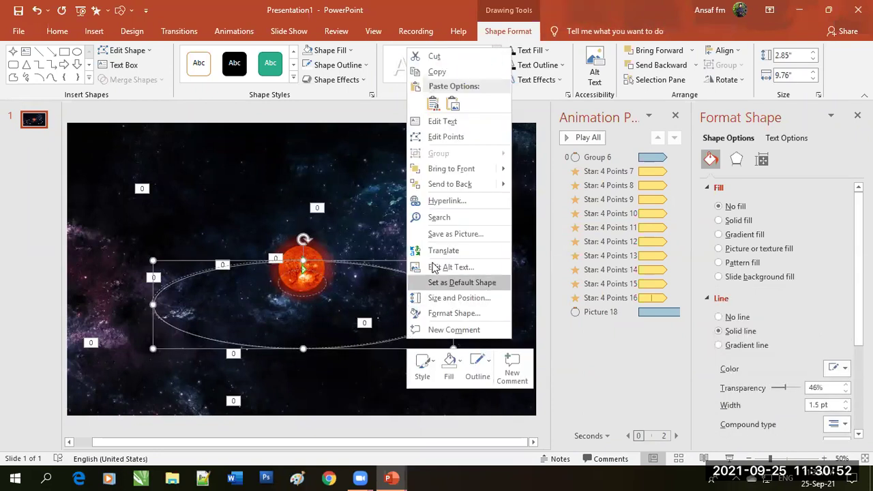
{"action": "right_click", "coordinate": [350, 172]}
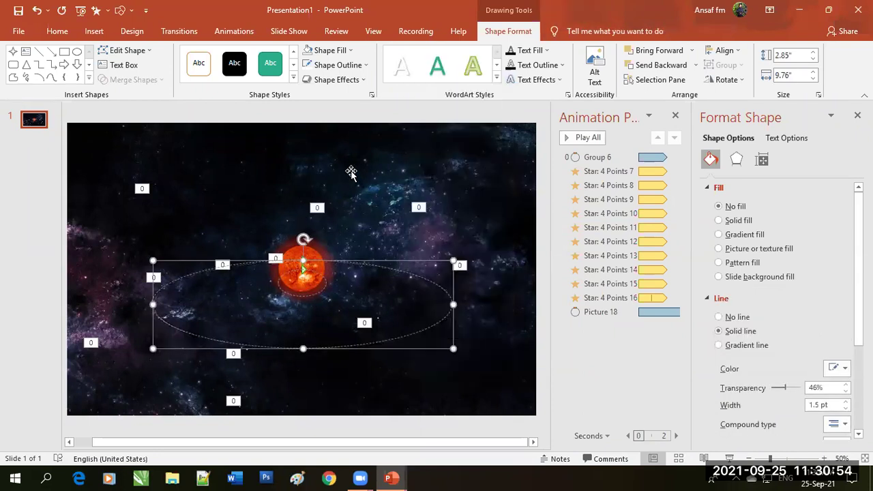
{"action": "right_click", "coordinate": [351, 172]}
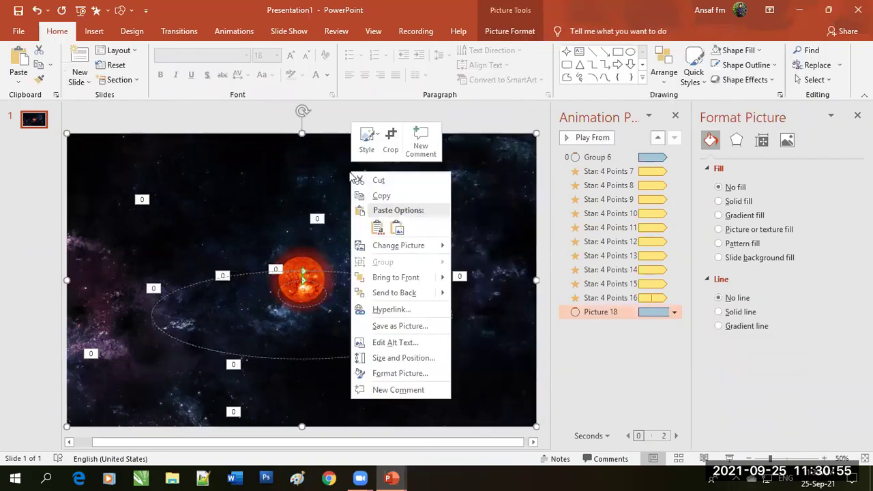
{"action": "left_click", "coordinate": [391, 294]}
Raise the orbit ellipse's line transparency to 75% and start the slide show with F5.
{"action": "left_click", "coordinate": [416, 344]}
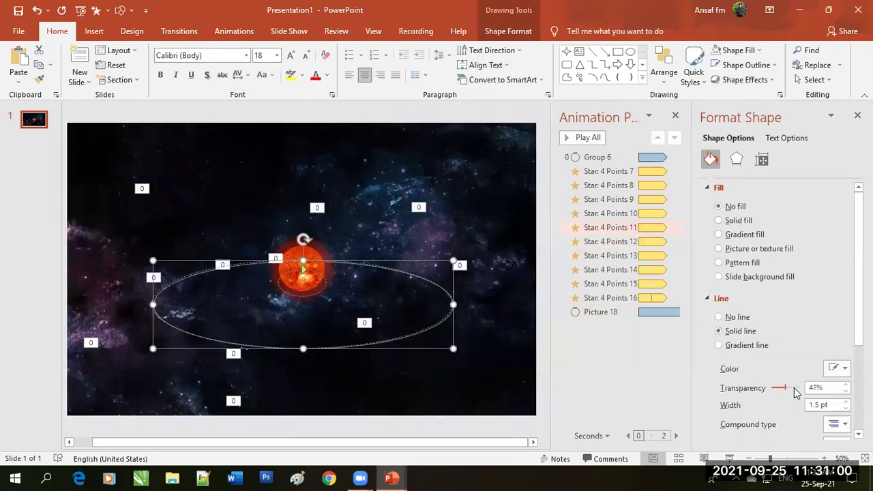
{"action": "left_click_drag", "start_coordinate": [788, 390], "coordinate": [794, 390]}
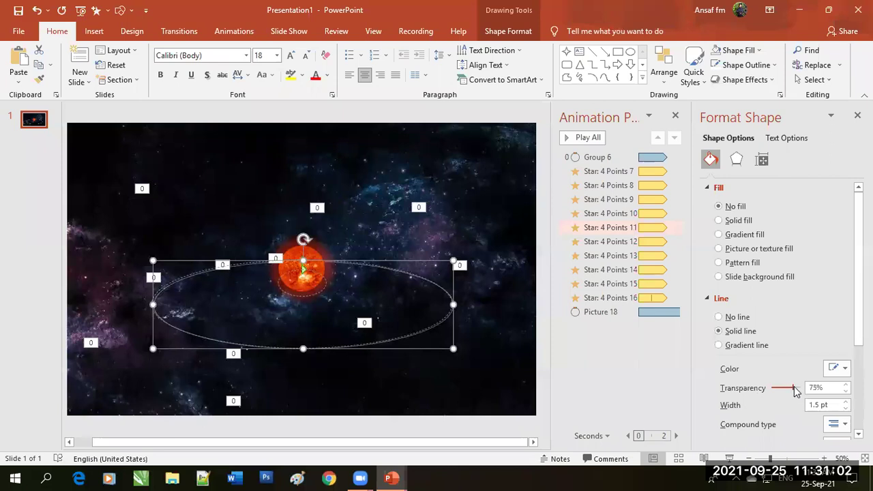
{"action": "key", "text": "F5"}
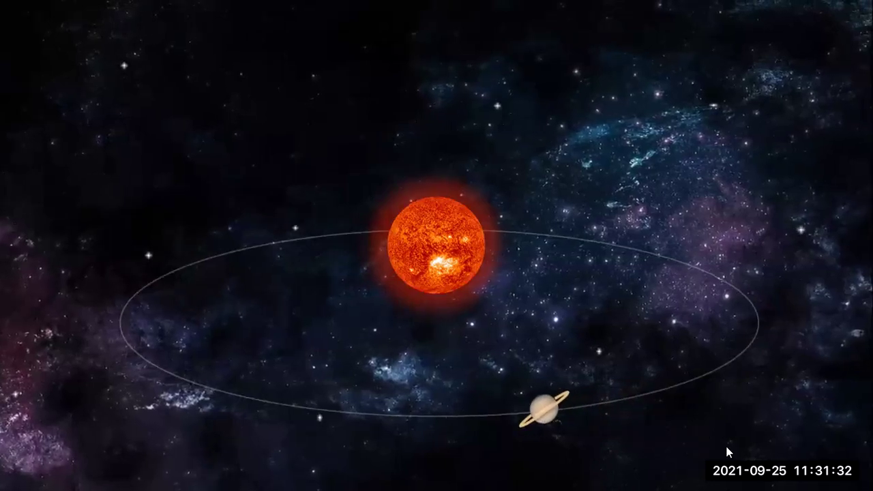
Watch Saturn circle the sun, then exit the slide show with Esc.
{"action": "key", "text": "Escape"}
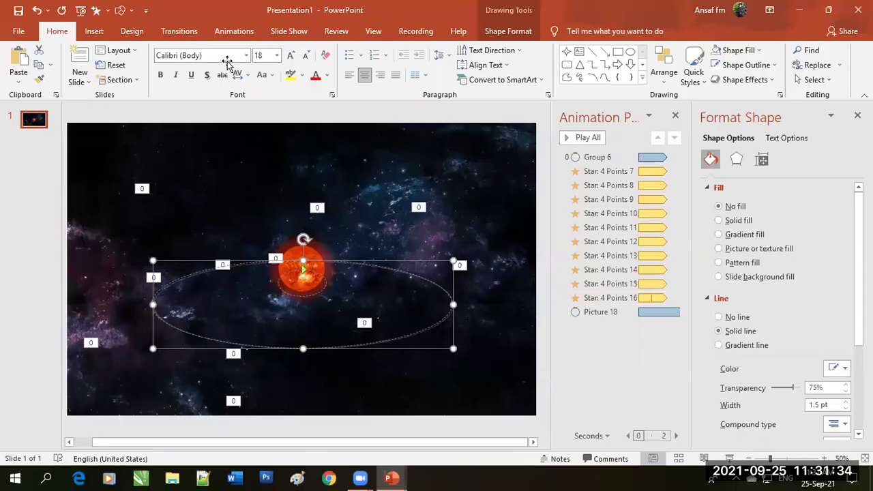
Draw a small oval circle just above the sun.
{"action": "left_click", "coordinate": [100, 35]}
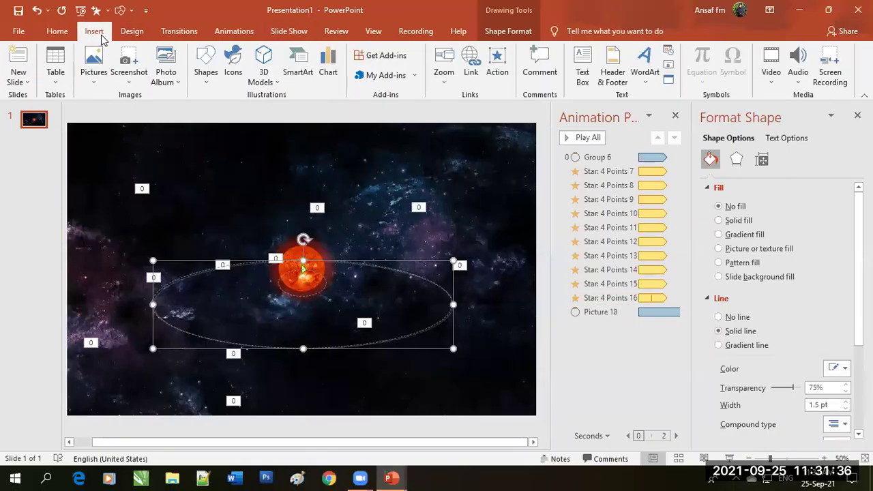
{"action": "left_click", "coordinate": [211, 86]}
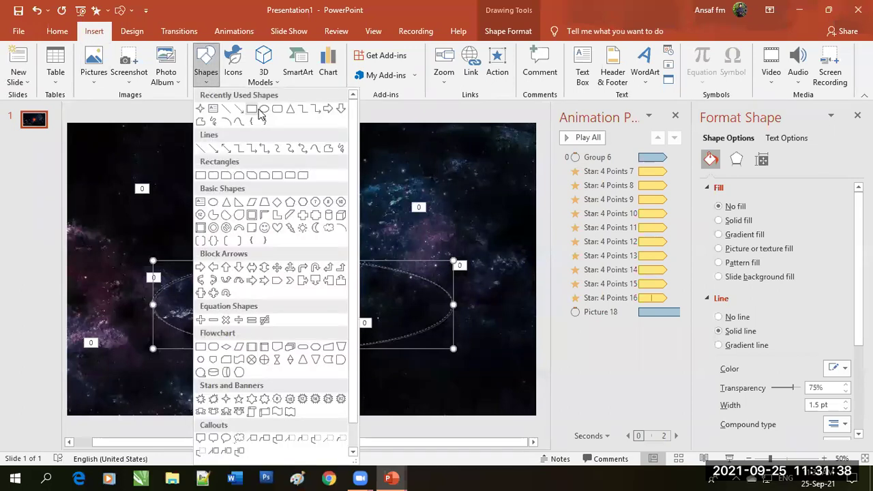
{"action": "left_click", "coordinate": [263, 110]}
{"action": "mouse_move", "coordinate": [355, 173]}
{"action": "left_mouse_down"}
{"action": "mouse_move", "coordinate": [382, 186]}
{"action": "mouse_move", "coordinate": [369, 198]}
{"action": "left_mouse_up"}
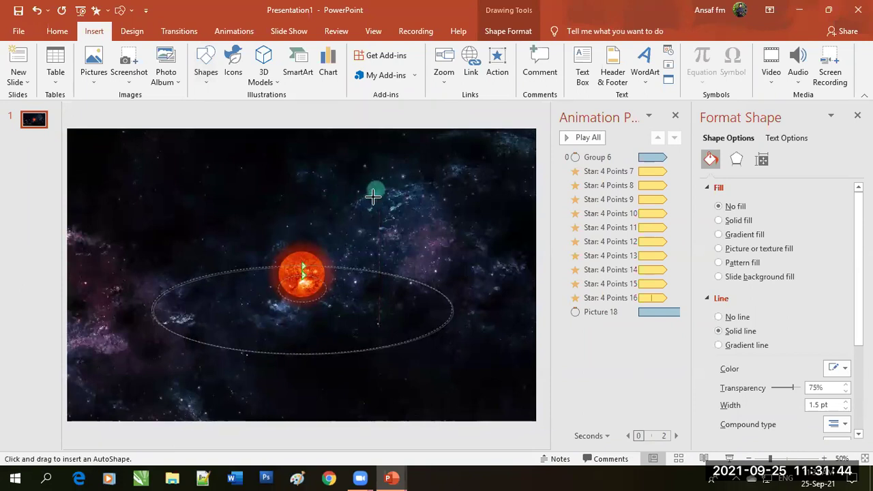
{"action": "left_click_drag", "start_coordinate": [372, 191], "coordinate": [373, 191]}
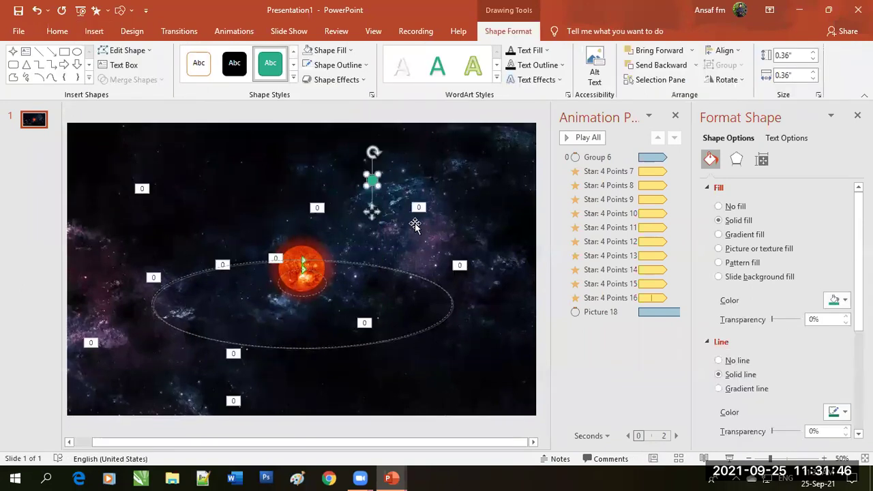
Set the circle's line to No line and its fill to Picture or texture fill.
{"action": "scroll", "coordinate": [371, 211], "scroll_direction": "up", "scroll_amount": 6}
{"action": "scroll", "coordinate": [372, 211], "scroll_direction": "up", "scroll_amount": 2}
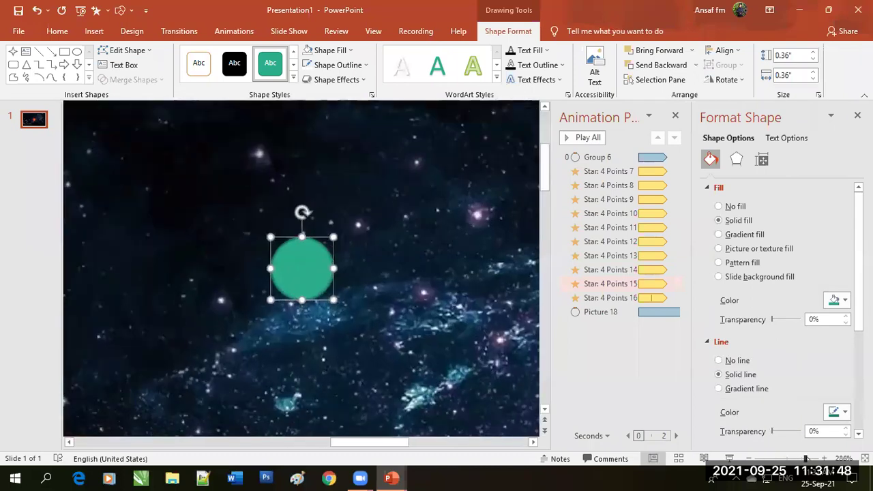
{"action": "scroll", "coordinate": [372, 211], "scroll_direction": "up", "scroll_amount": 2}
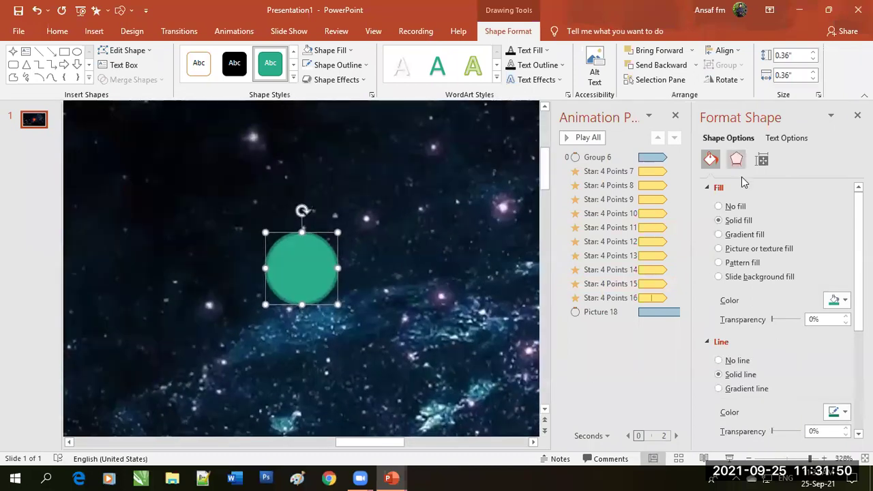
{"action": "left_click", "coordinate": [742, 361]}
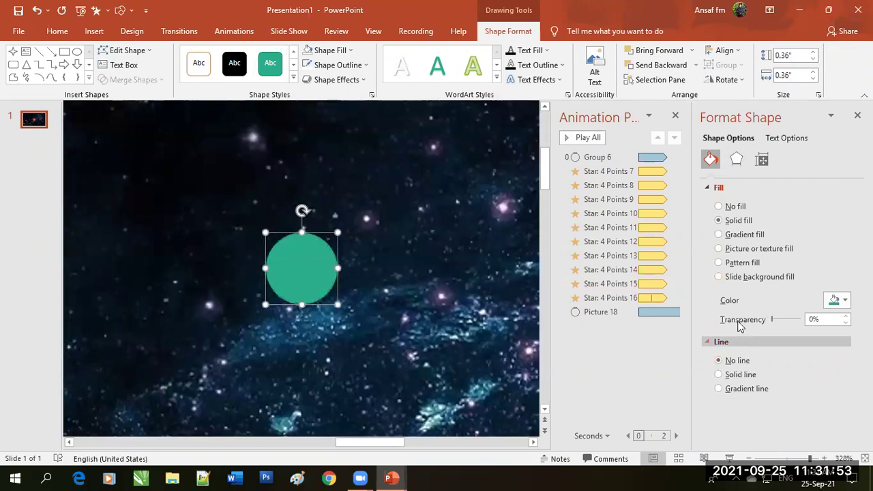
{"action": "left_click", "coordinate": [737, 248]}
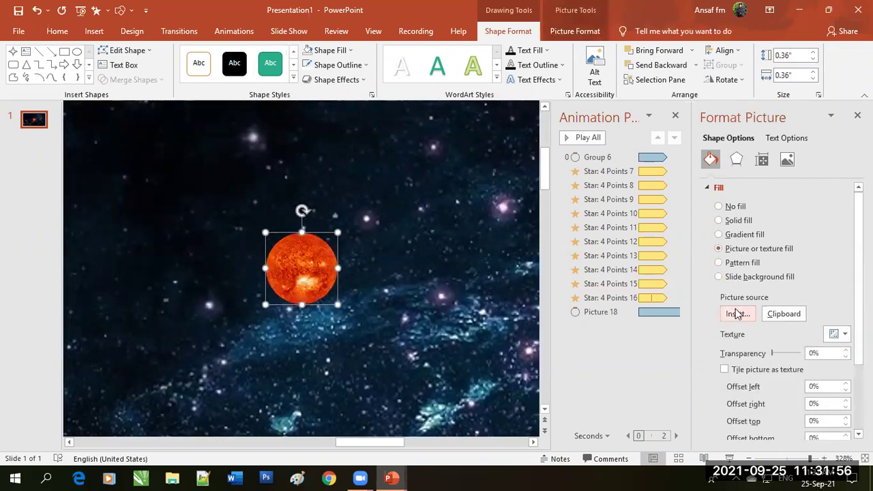
Choose a picture fill from file and browse into VTA > Lesson_Plan_ICT_Techinicain > Module_10.
{"action": "left_click", "coordinate": [737, 313]}
{"action": "left_click", "coordinate": [345, 222]}
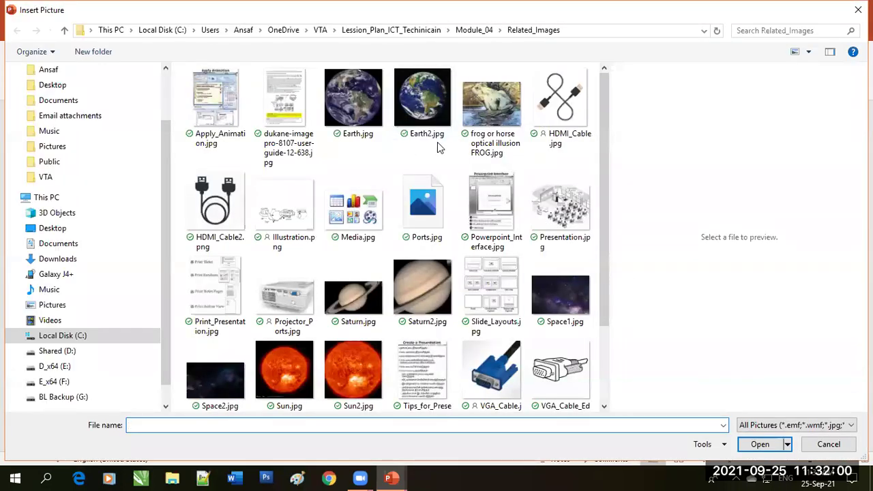
{"action": "mouse_move", "coordinate": [605, 203]}
{"action": "left_mouse_down"}
{"action": "mouse_move", "coordinate": [613, 280]}
{"action": "mouse_move", "coordinate": [629, 144]}
{"action": "left_mouse_up"}
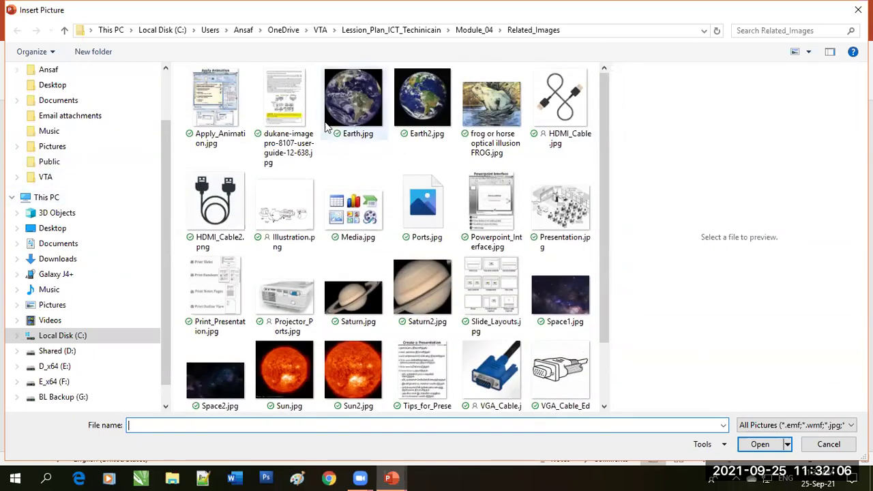
{"action": "left_click", "coordinate": [45, 177]}
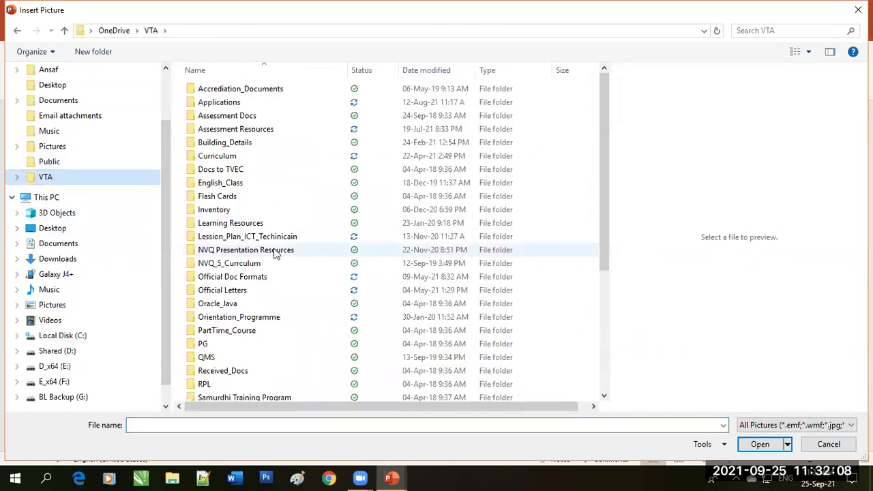
{"action": "double_click", "coordinate": [277, 238]}
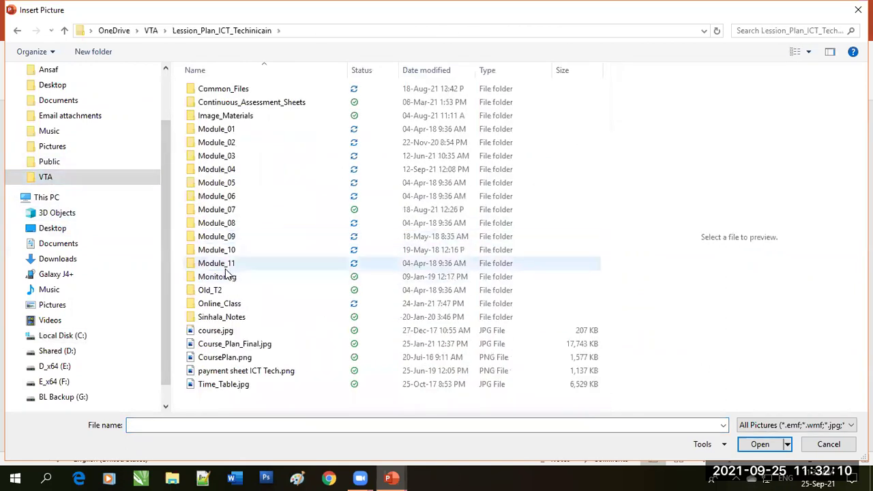
{"action": "double_click", "coordinate": [220, 252]}
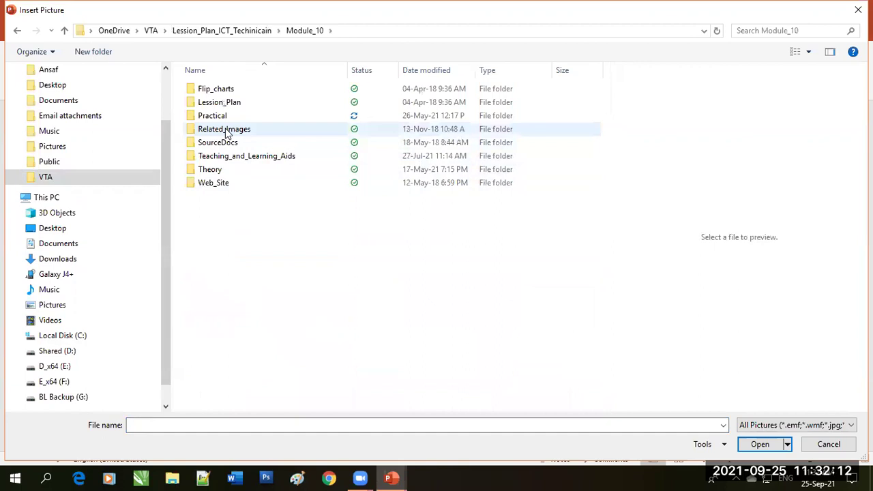
{"action": "double_click", "coordinate": [228, 131]}
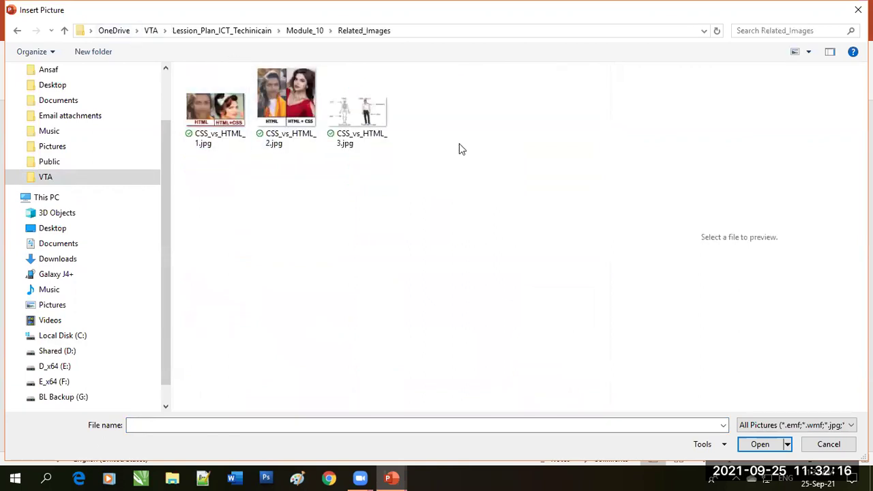
Go to Module_10 > Web_Site > images > Animated and insert globe.gif as the fill.
{"action": "left_click", "coordinate": [305, 30]}
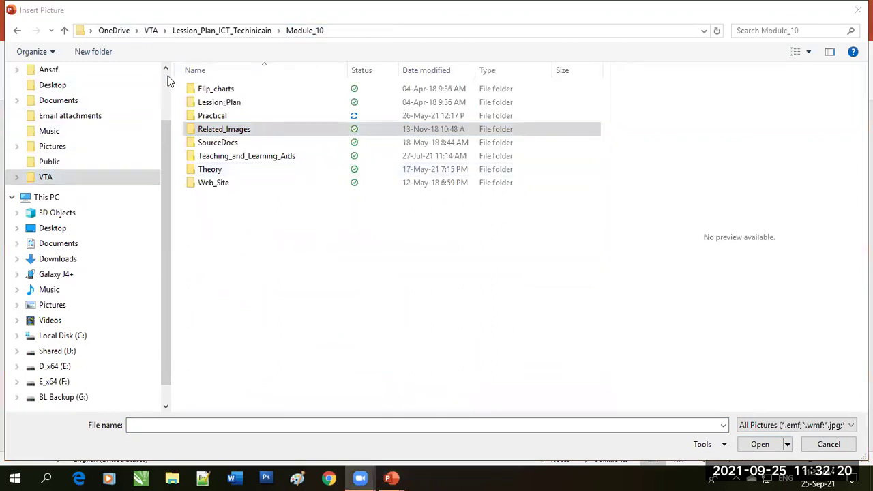
{"action": "double_click", "coordinate": [222, 183]}
{"action": "double_click", "coordinate": [213, 96]}
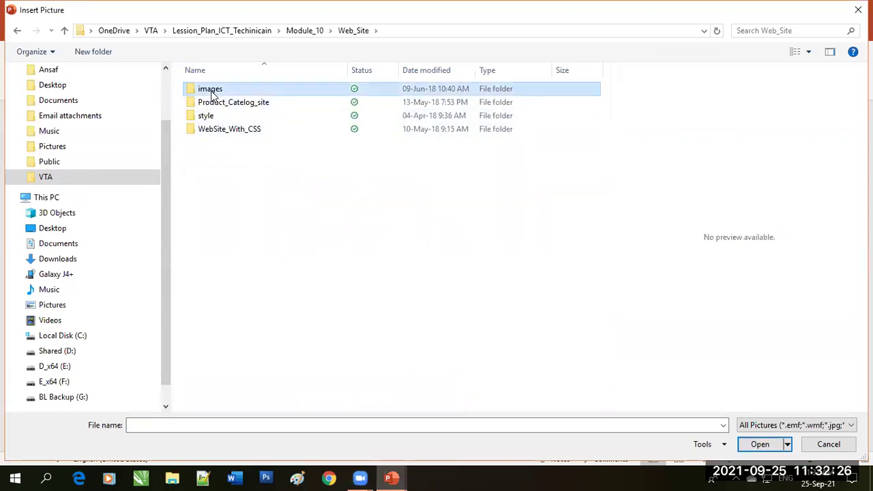
{"action": "double_click", "coordinate": [214, 97]}
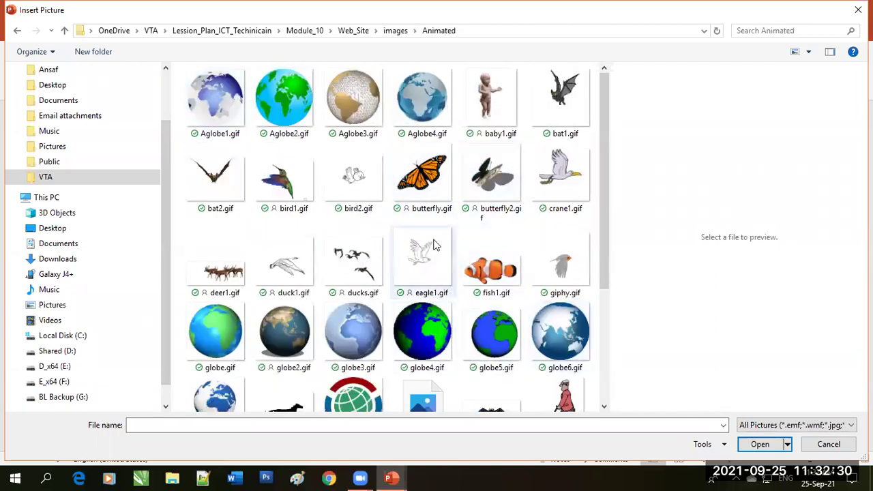
{"action": "left_click", "coordinate": [220, 350]}
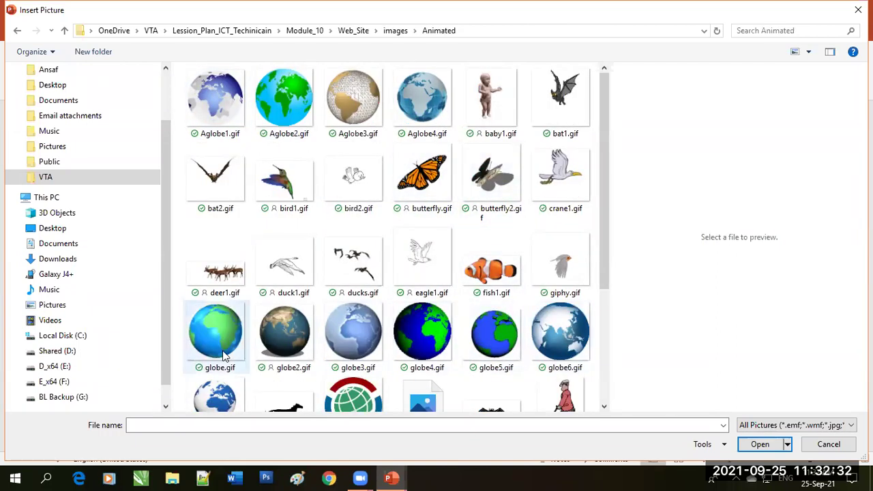
{"action": "left_click", "coordinate": [753, 444]}
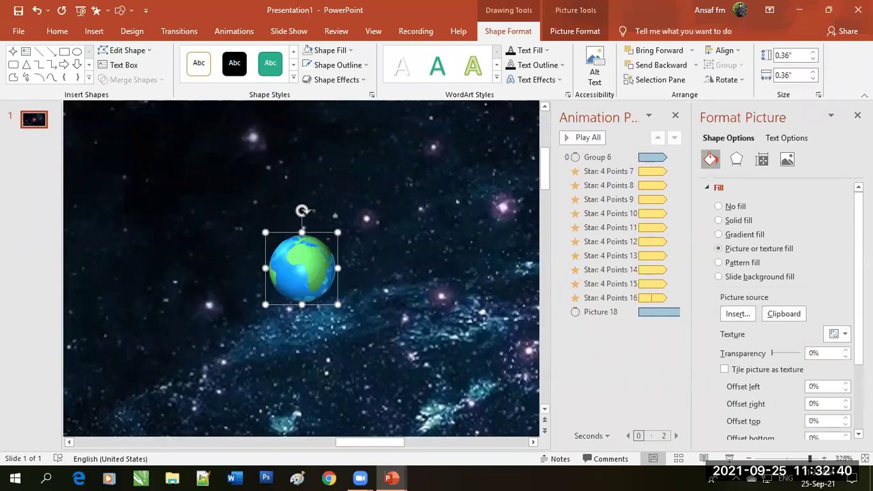
Zoom out and drag the globe circle down onto the centre of the sun.
{"action": "left_click_drag", "start_coordinate": [810, 458], "coordinate": [781, 458]}
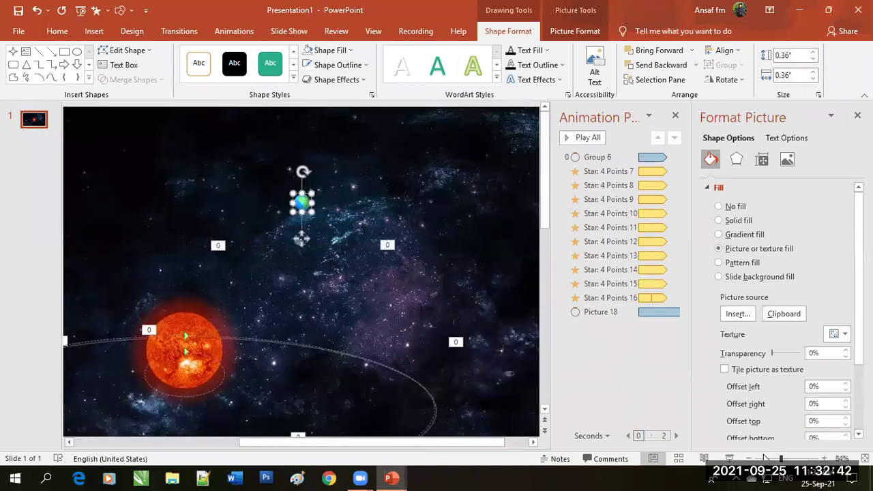
{"action": "left_click", "coordinate": [764, 458]}
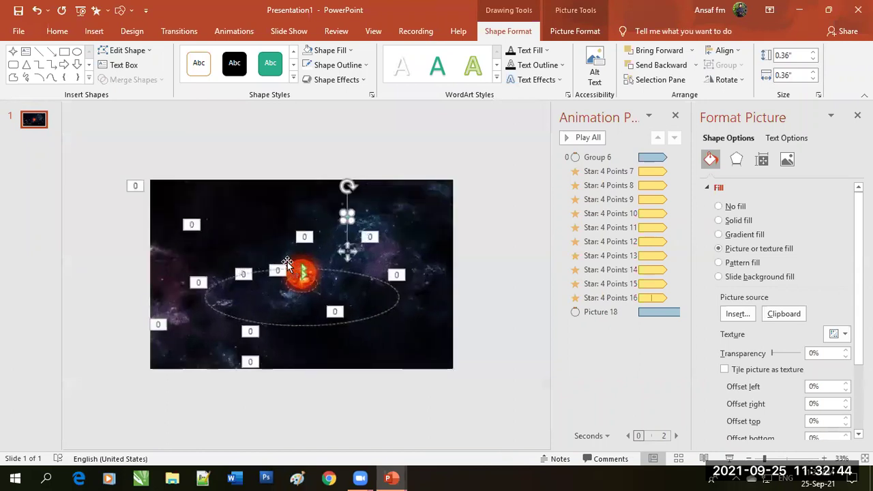
{"action": "scroll", "coordinate": [287, 262], "scroll_direction": "up", "scroll_amount": 2, "text": "ctrl"}
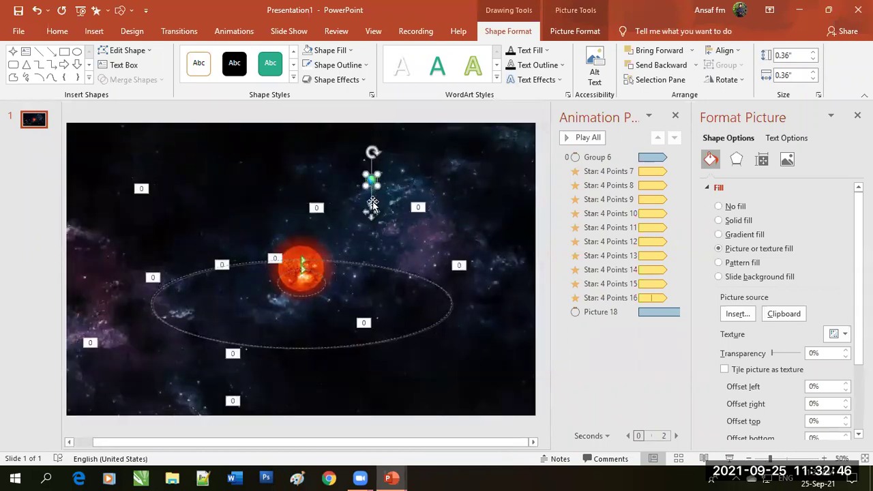
{"action": "left_click_drag", "start_coordinate": [372, 208], "coordinate": [301, 302]}
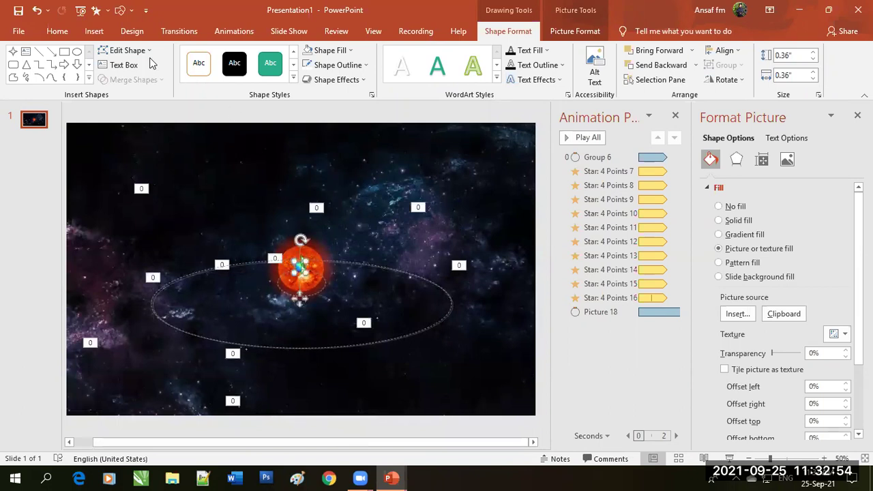
{"action": "left_click", "coordinate": [94, 32]}
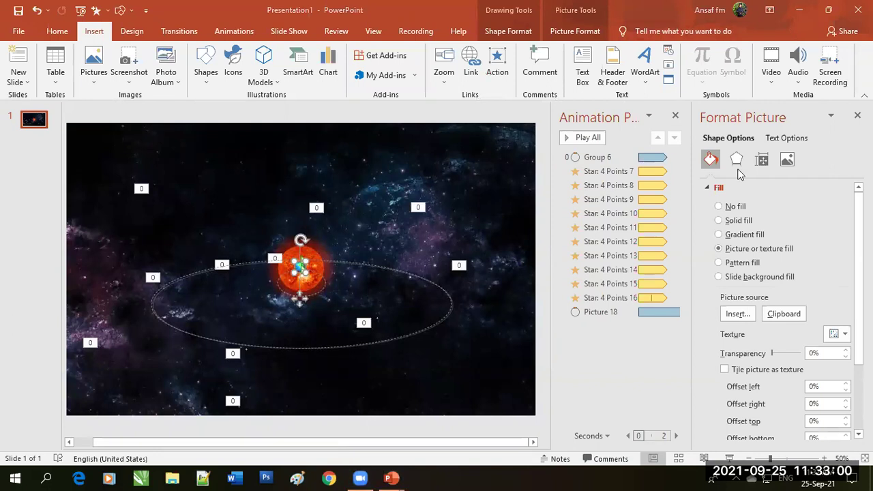
Give the globe a Circle motion path animation and open, then close, its effect settings.
{"action": "left_click", "coordinate": [243, 31]}
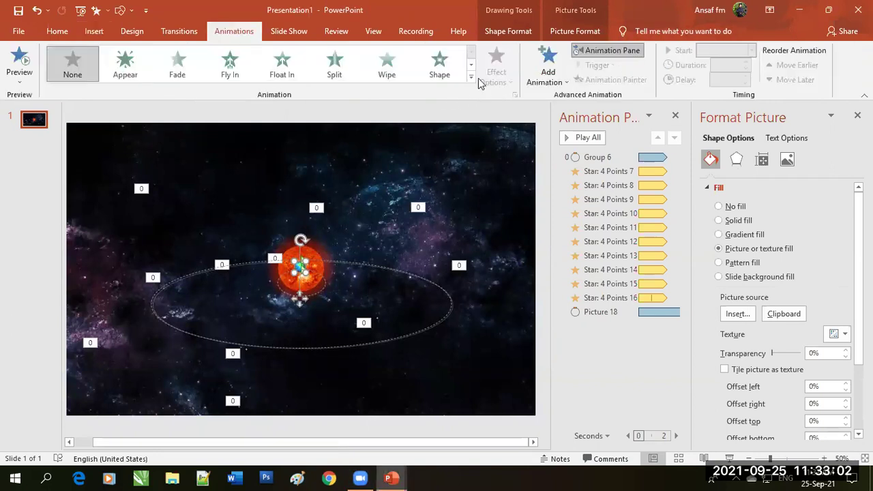
{"action": "left_click", "coordinate": [471, 77]}
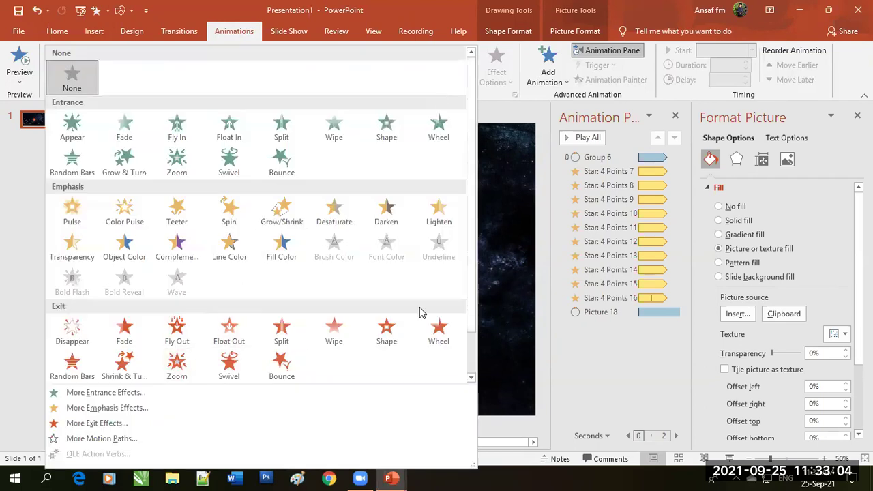
{"action": "scroll", "coordinate": [471, 364], "scroll_direction": "down", "scroll_amount": 1}
{"action": "left_click", "coordinate": [228, 359]}
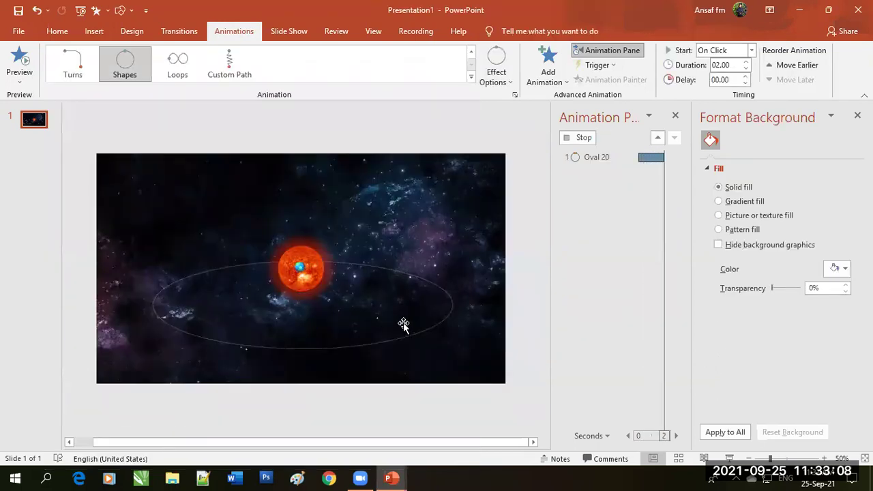
{"action": "left_click", "coordinate": [374, 300]}
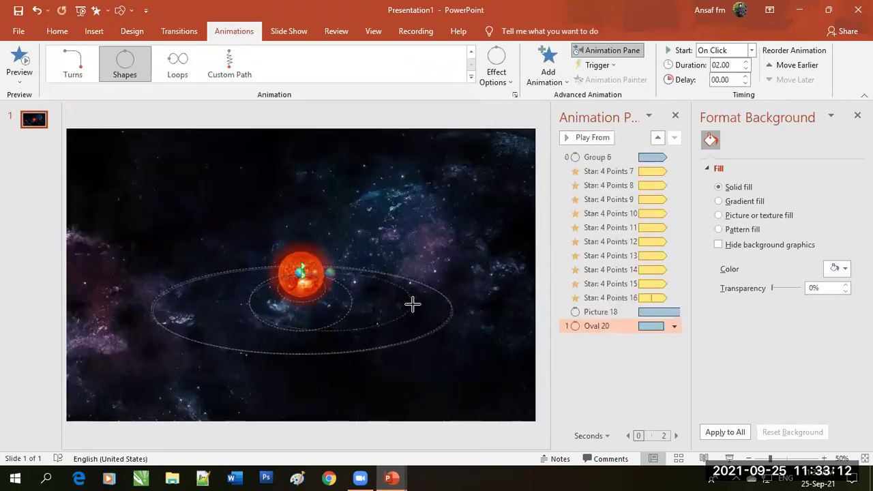
{"action": "left_click", "coordinate": [412, 304]}
{"action": "double_click", "coordinate": [448, 306]}
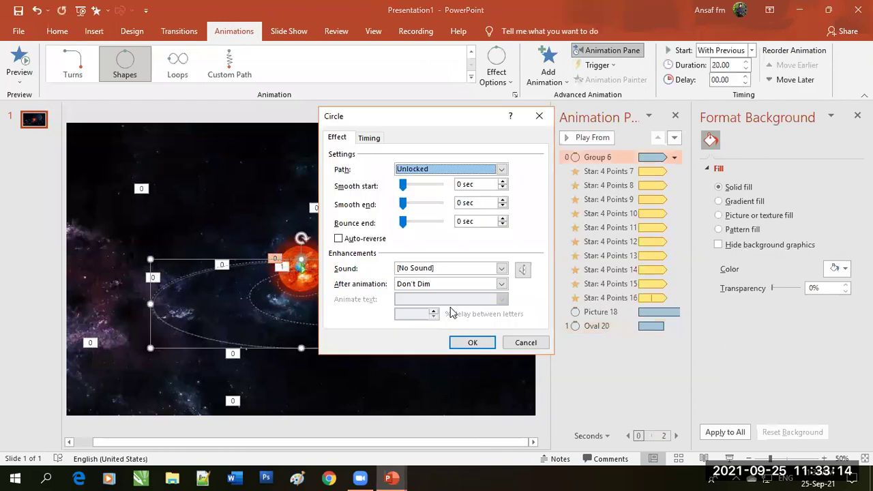
{"action": "left_click", "coordinate": [526, 343]}
{"action": "left_click", "coordinate": [402, 312]}
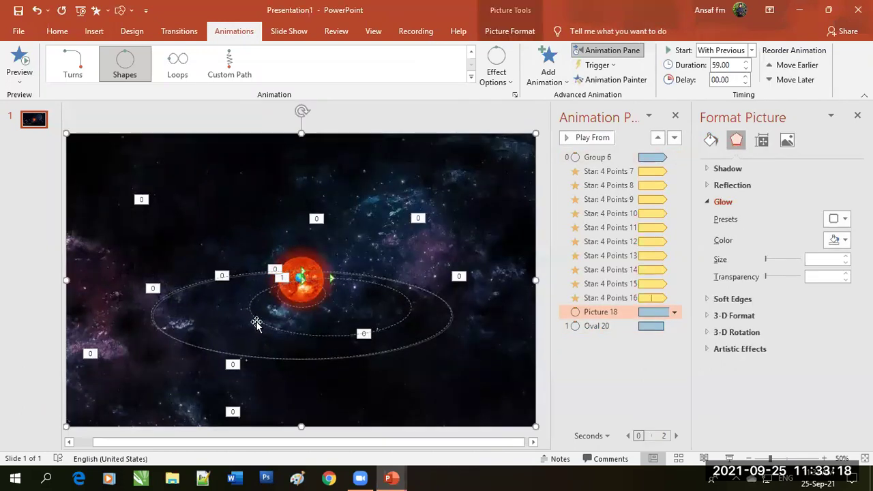
Select Oval 20, preview its orbit, and set it to start With Previous.
{"action": "left_click", "coordinate": [362, 130]}
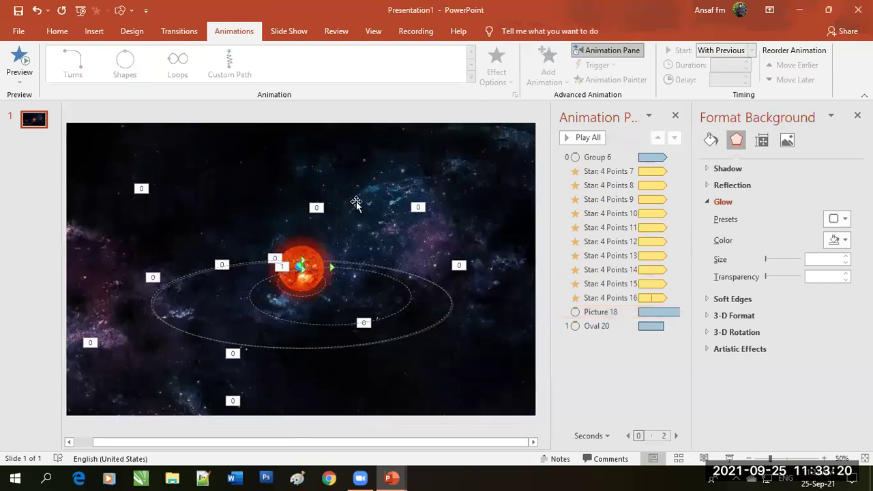
{"action": "left_click", "coordinate": [299, 323]}
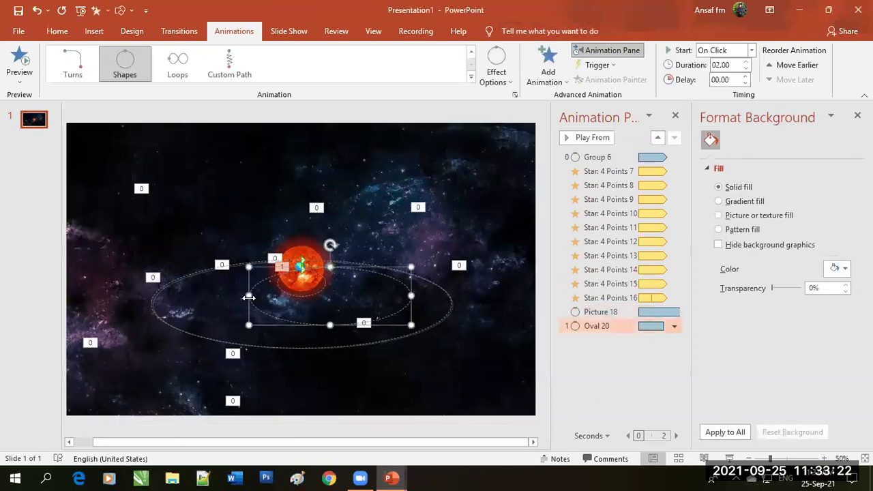
{"action": "left_click", "coordinate": [248, 296]}
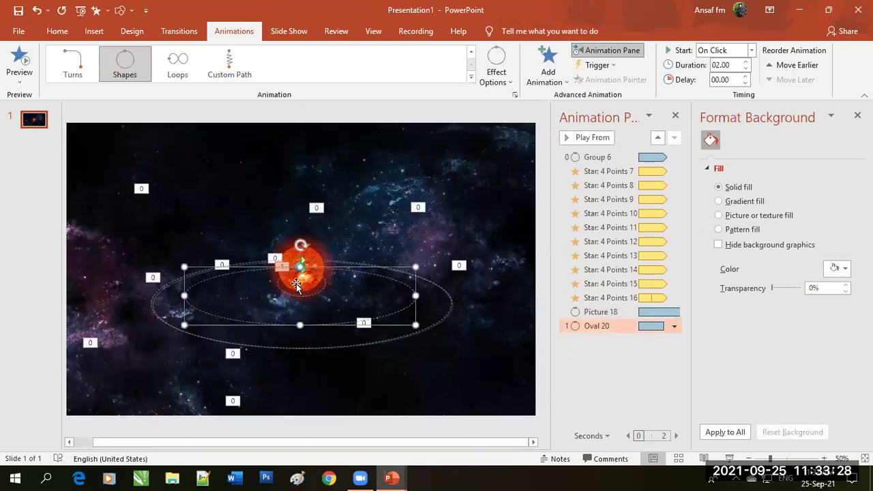
{"action": "left_click", "coordinate": [674, 326]}
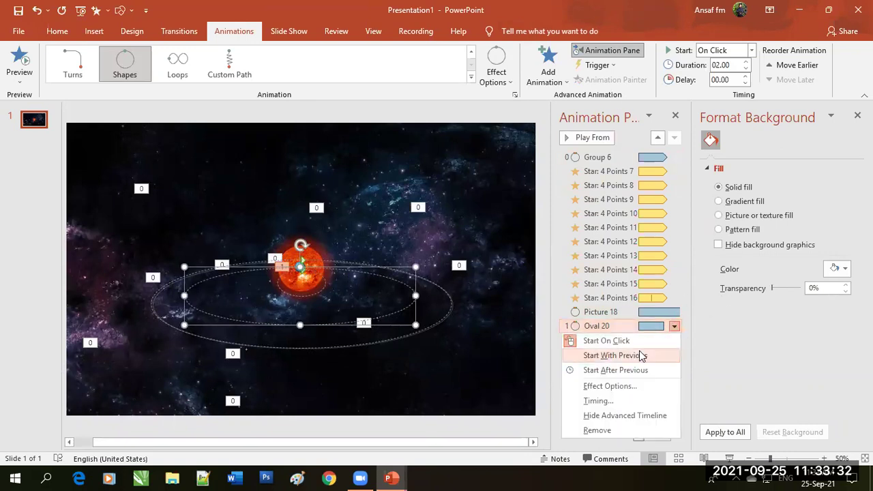
{"action": "left_click", "coordinate": [631, 356]}
Set the circle path to 0 smooth start, 20-second duration, repeating until end of slide.
{"action": "left_click", "coordinate": [674, 327]}
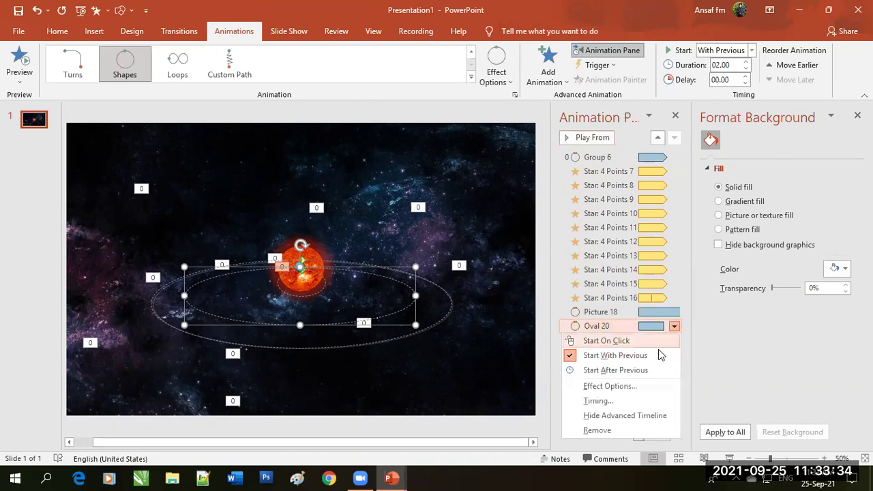
{"action": "left_click", "coordinate": [653, 384]}
{"action": "left_click_drag", "start_coordinate": [424, 191], "coordinate": [364, 212]}
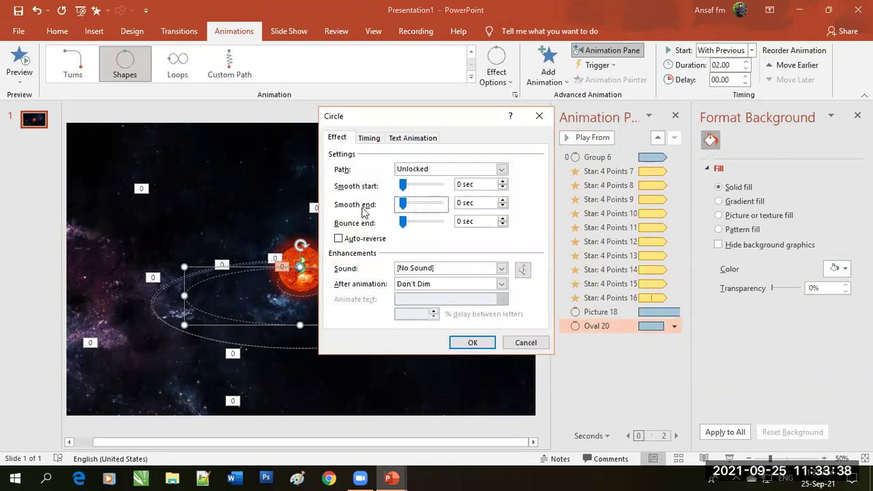
{"action": "left_click", "coordinate": [368, 138]}
{"action": "left_click", "coordinate": [469, 186]}
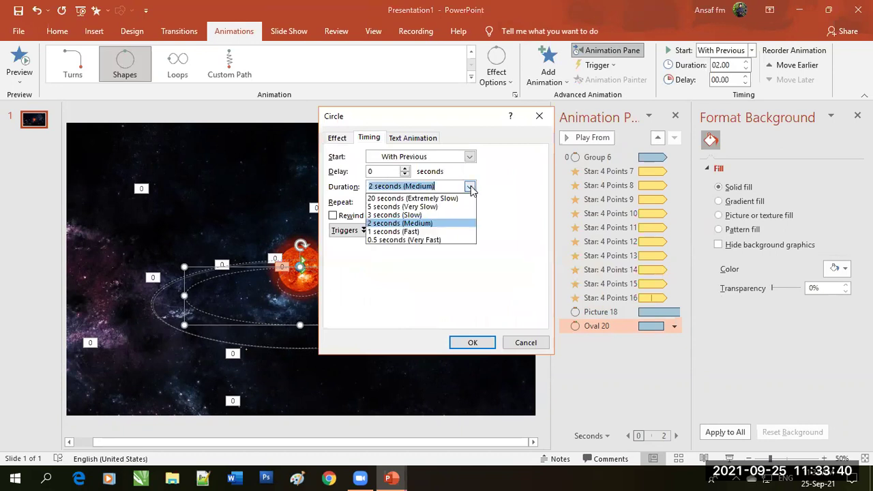
{"action": "left_click", "coordinate": [432, 198]}
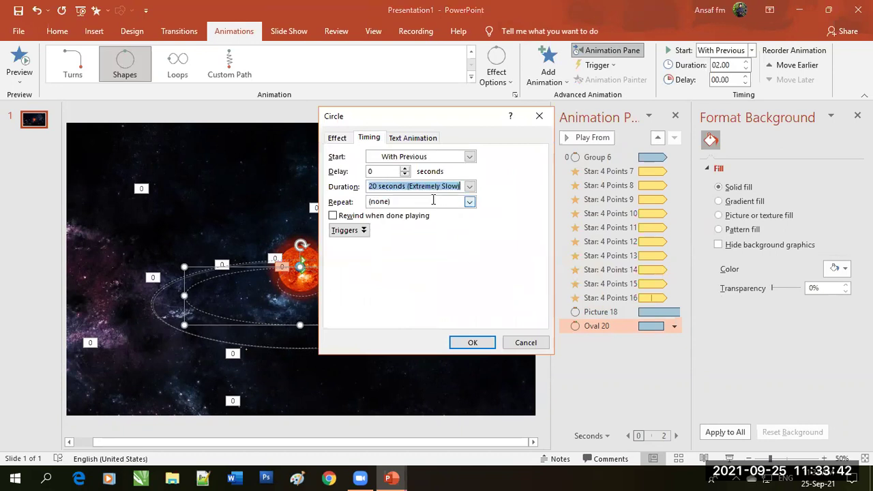
{"action": "left_click", "coordinate": [471, 201]}
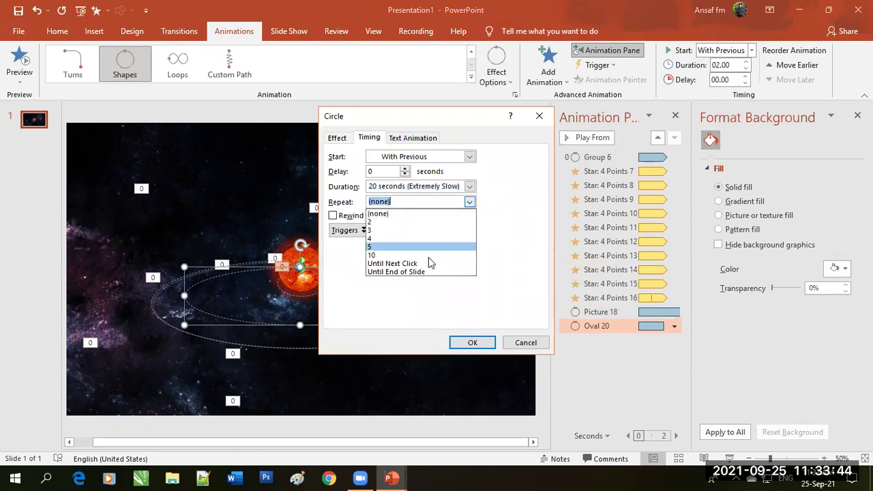
{"action": "left_click", "coordinate": [429, 270]}
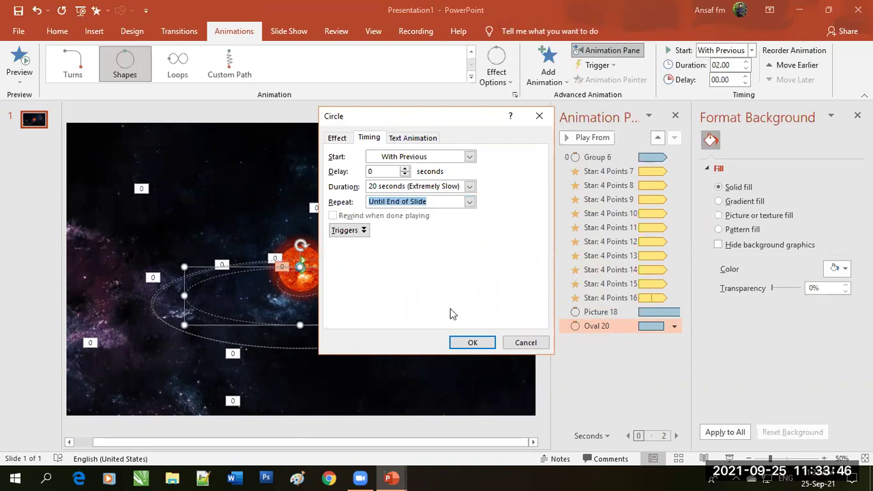
{"action": "left_click", "coordinate": [472, 343]}
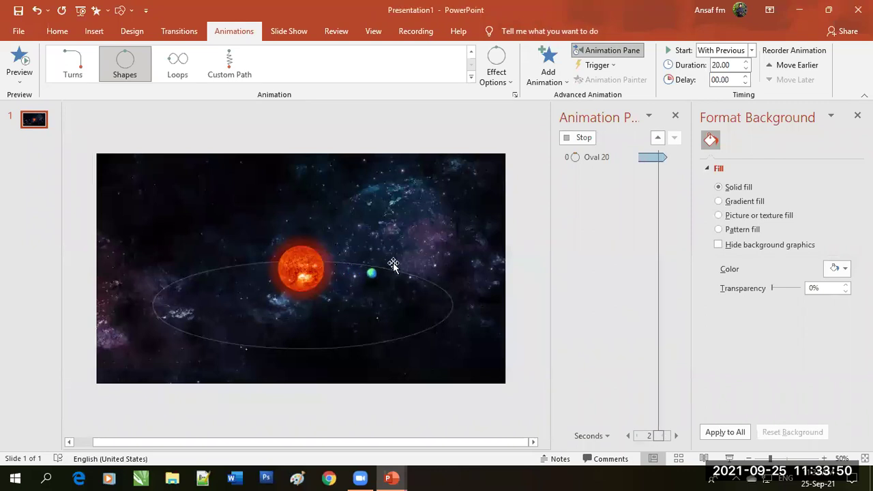
Undo sending the sun to back, bring it to front, and start the slide show.
{"action": "left_click", "coordinate": [382, 232]}
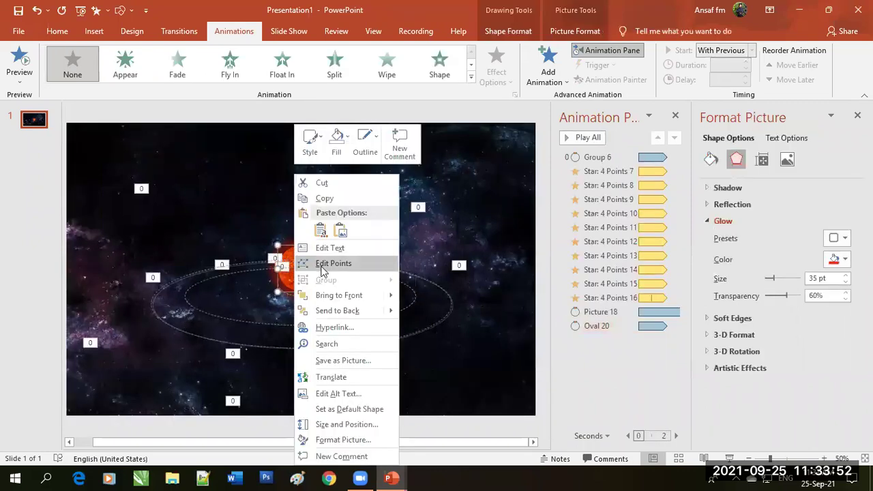
{"action": "left_click", "coordinate": [338, 311]}
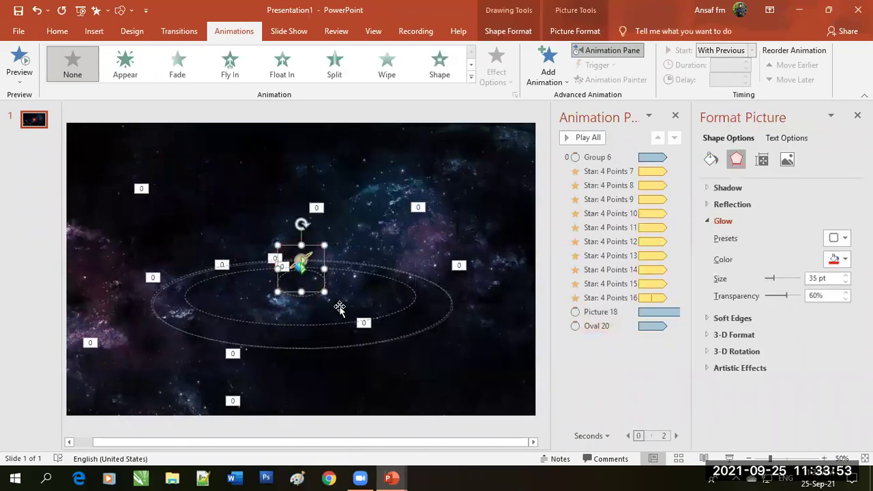
{"action": "key", "text": "ctrl+z"}
{"action": "right_click", "coordinate": [299, 253]}
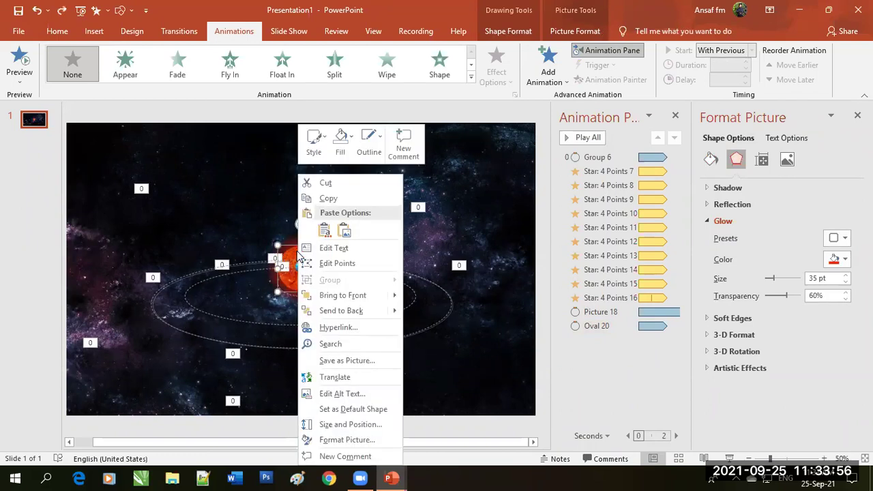
{"action": "left_click", "coordinate": [335, 295]}
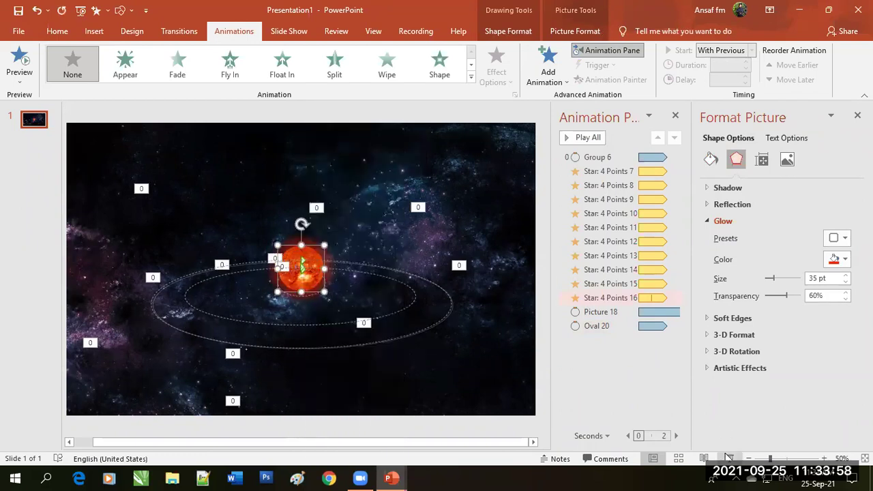
{"action": "left_click", "coordinate": [729, 457]}
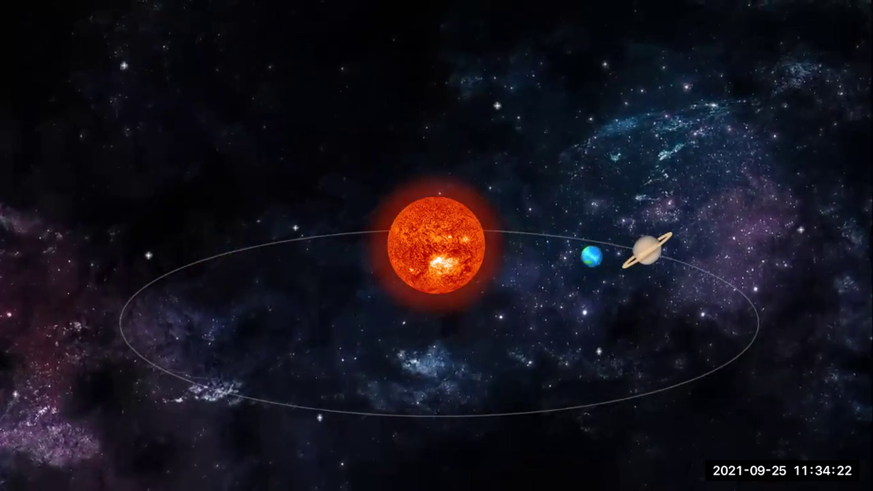
Review the Picture 18 and Group 6 orbit animations, then rerun the slide show to watch both planets orbit.
{"action": "key", "text": "Escape"}
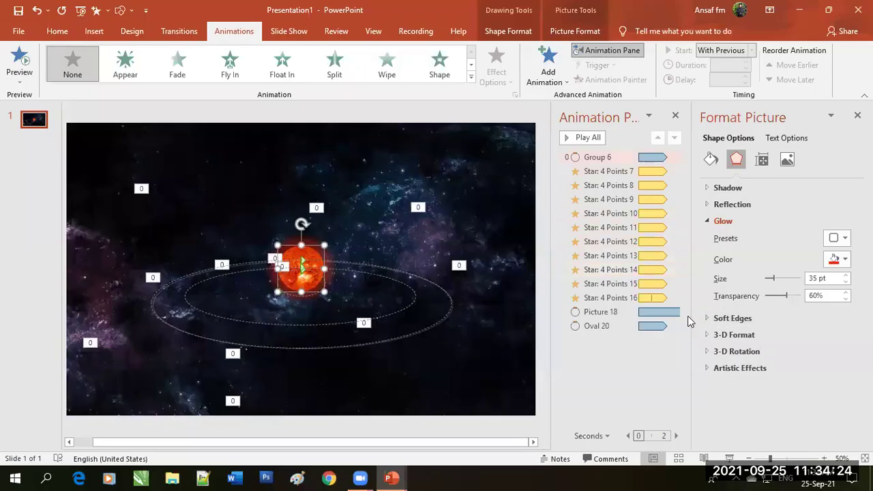
{"action": "left_click", "coordinate": [668, 313]}
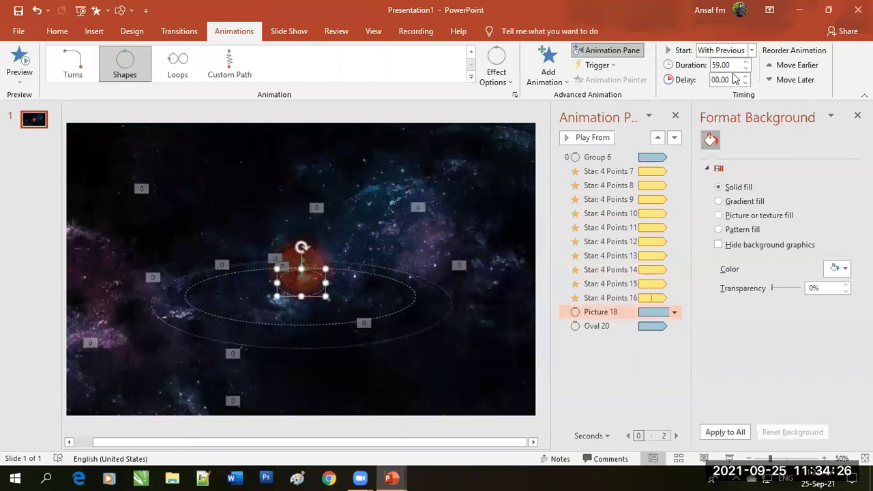
{"action": "left_click", "coordinate": [650, 354]}
{"action": "left_click", "coordinate": [603, 313]}
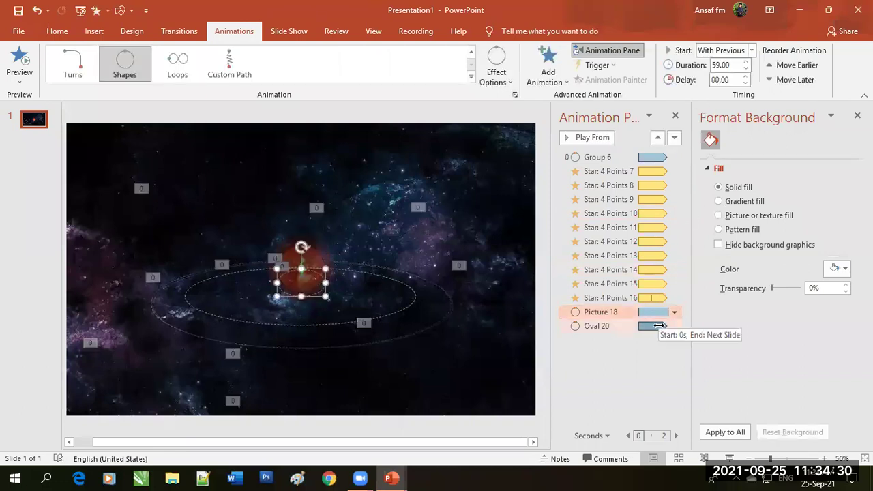
{"action": "left_click", "coordinate": [607, 158]}
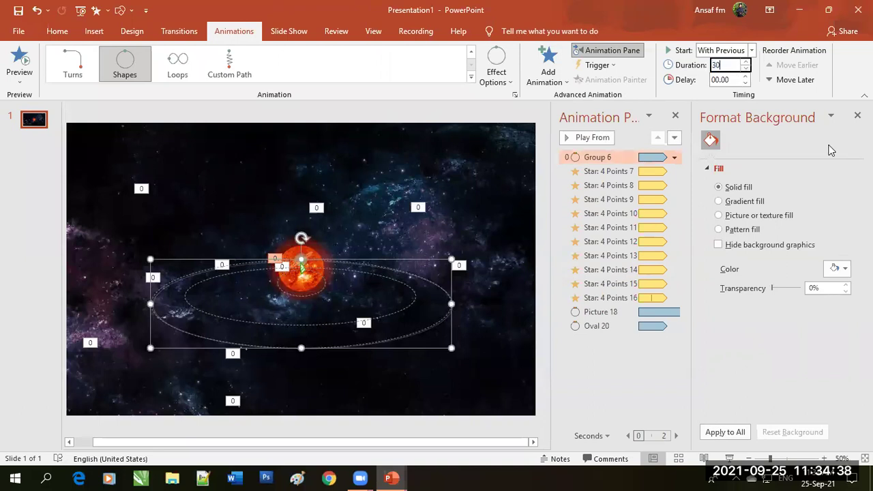
{"action": "left_click", "coordinate": [729, 459]}
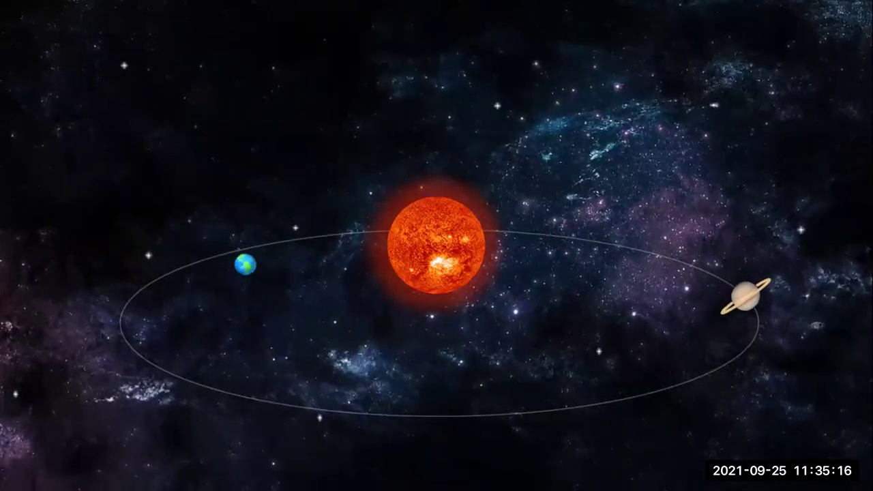
Stop the running slide show of the orbiting Earth and Saturn and return to slide editing.
{"action": "key", "text": "Escape"}
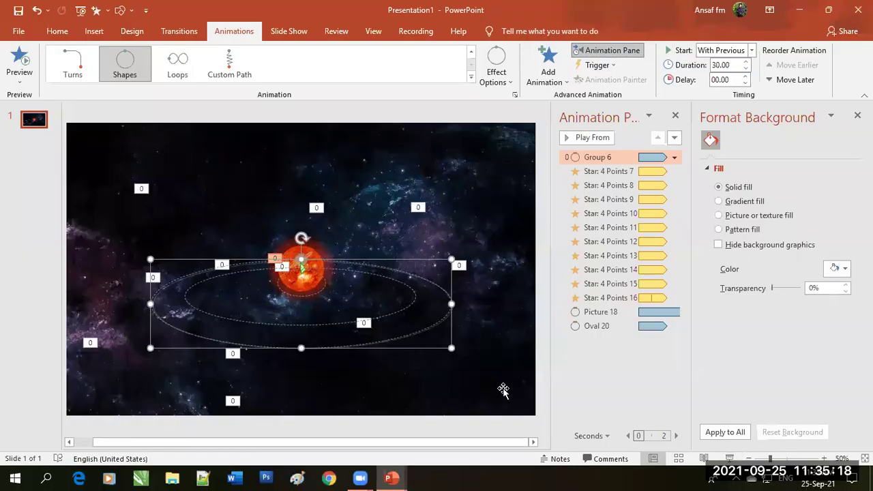
{"action": "left_click", "coordinate": [431, 339]}
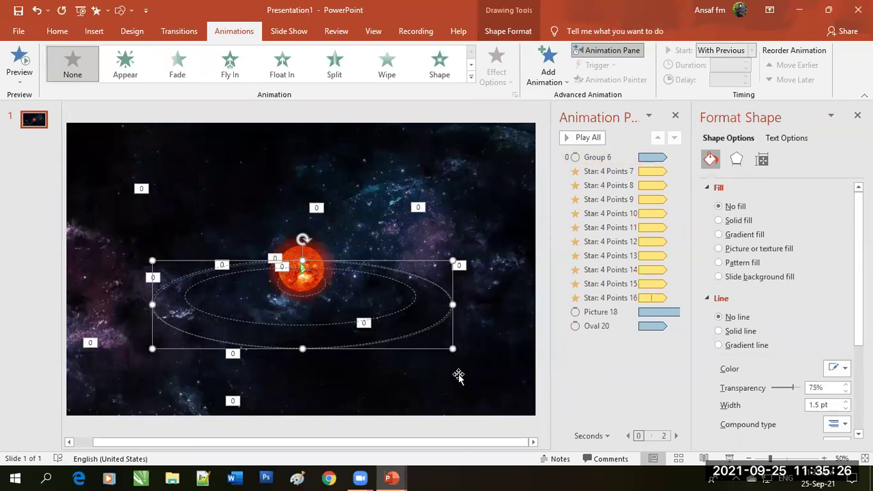
{"action": "left_click", "coordinate": [382, 368]}
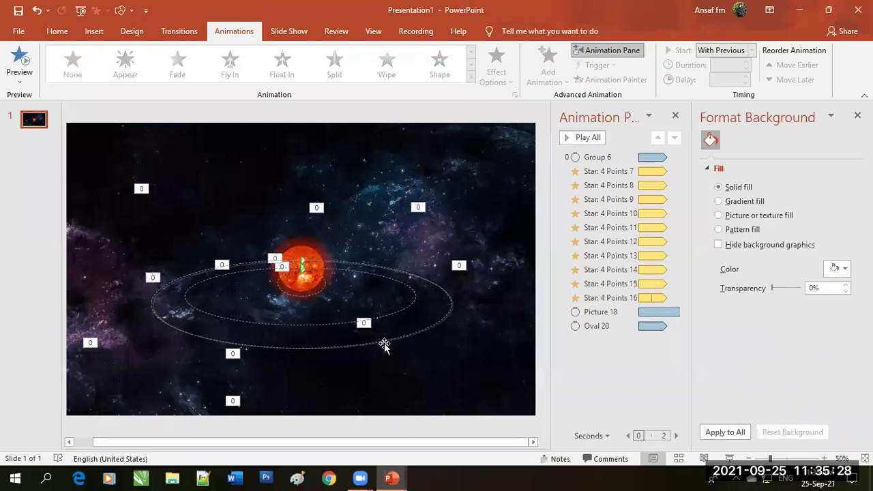
{"action": "left_click", "coordinate": [384, 345]}
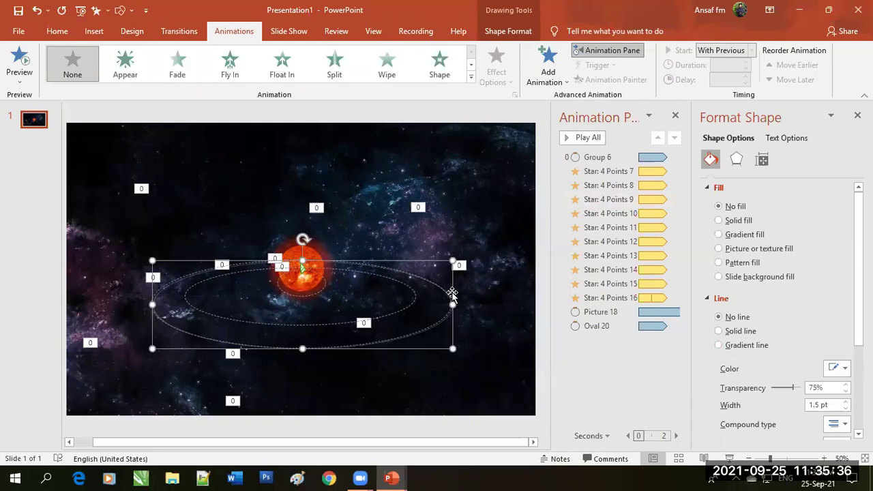
{"action": "left_click", "coordinate": [449, 291]}
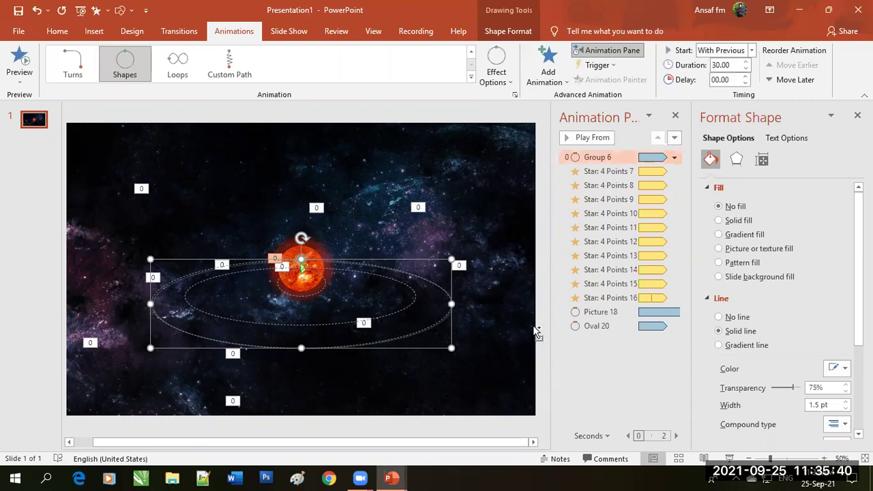
{"action": "key", "text": "ctrl+d"}
{"action": "key", "text": "Escape"}
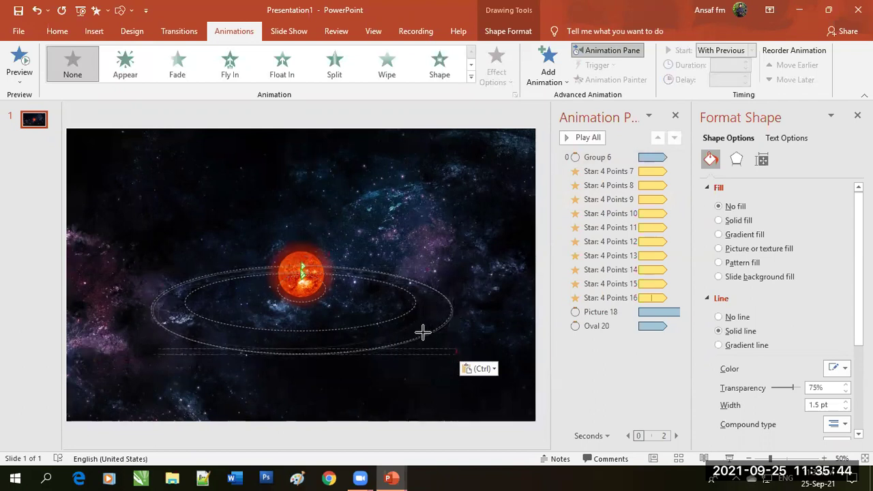
{"action": "left_click", "coordinate": [423, 332]}
{"action": "key", "text": "Escape"}
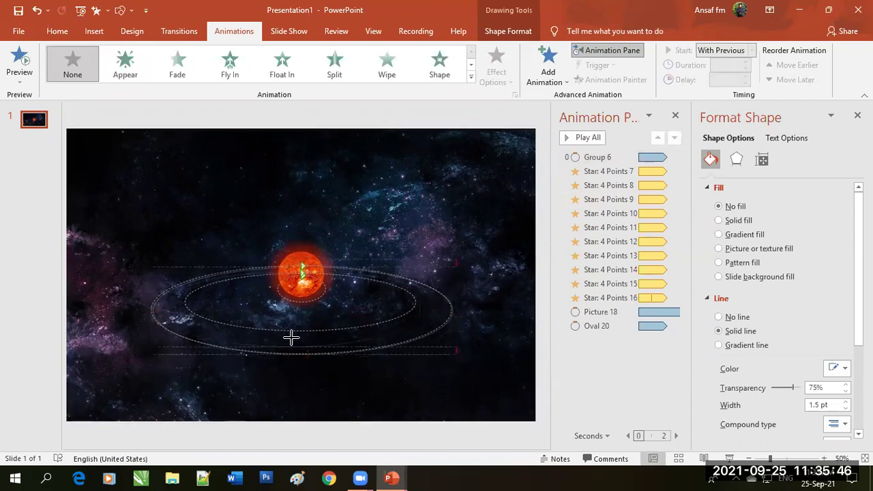
{"action": "left_click", "coordinate": [296, 332]}
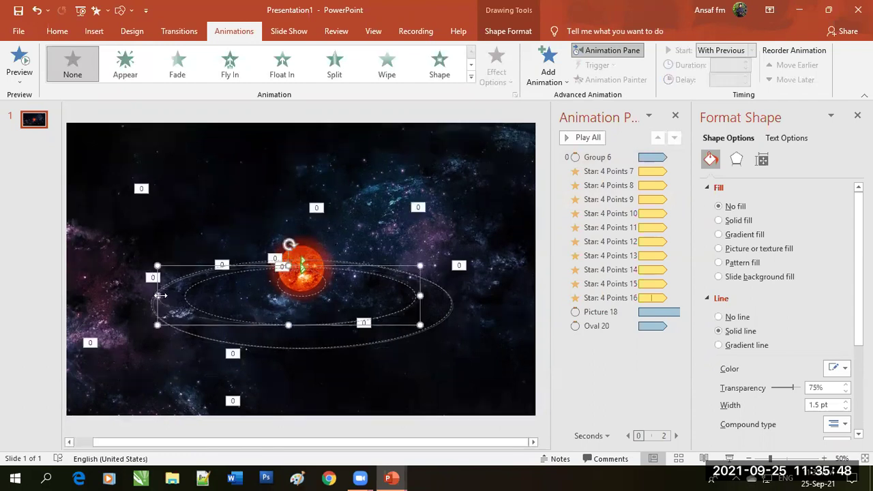
{"action": "key", "text": "Escape"}
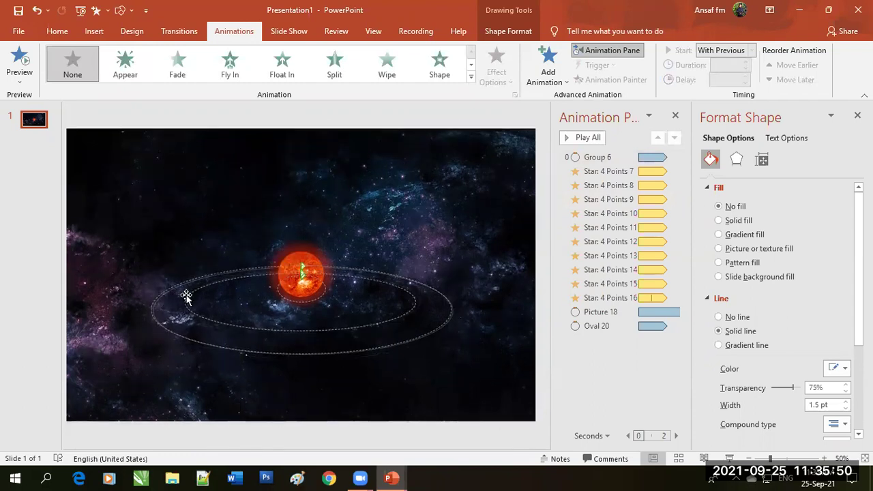
{"action": "left_click", "coordinate": [186, 297]}
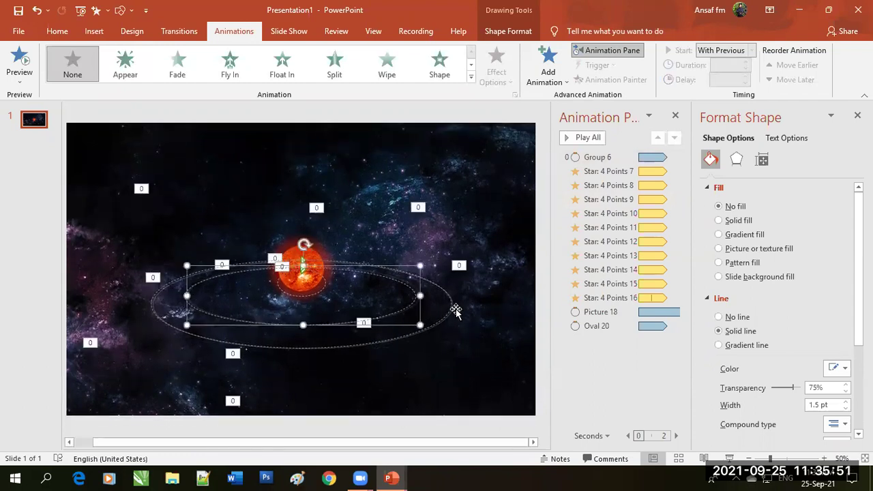
{"action": "key", "text": "Escape"}
{"action": "left_click", "coordinate": [418, 298]}
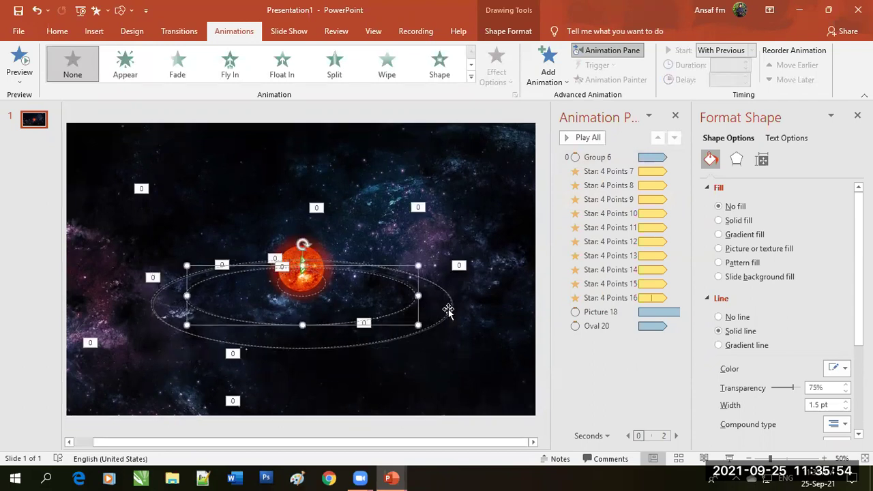
{"action": "right_click", "coordinate": [402, 312]}
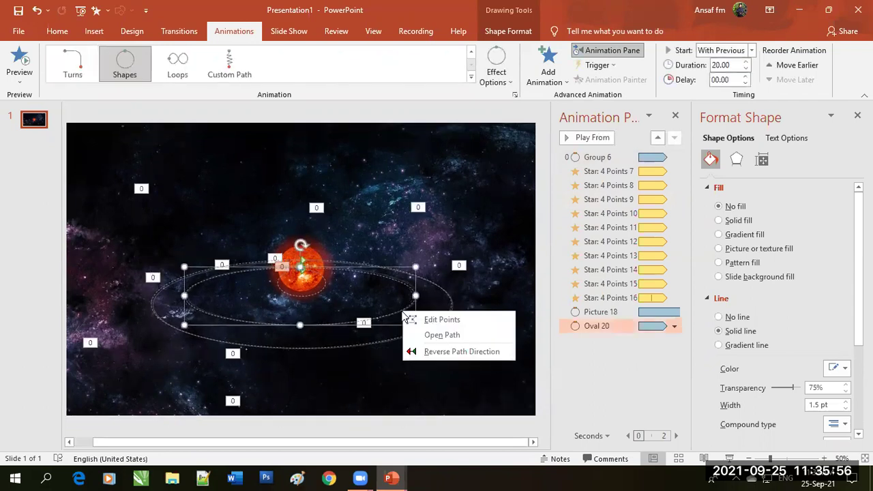
{"action": "key", "text": "Escape"}
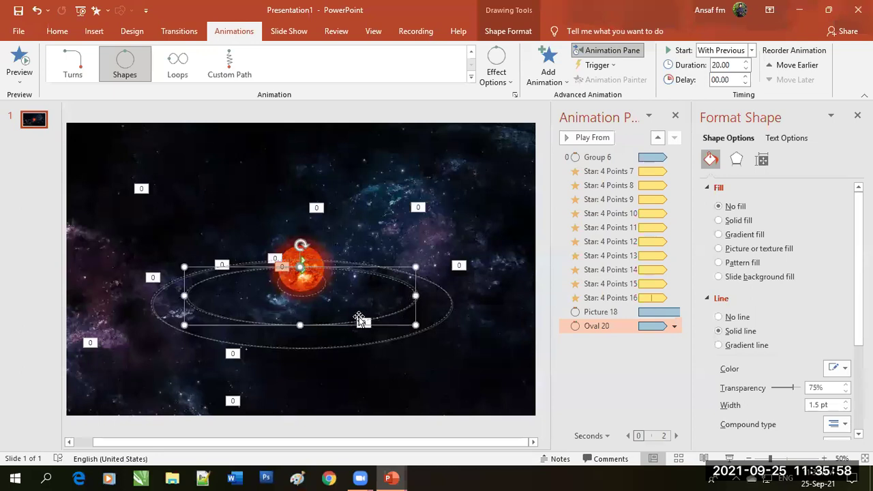
{"action": "right_click", "coordinate": [322, 327]}
{"action": "key", "text": "Escape"}
{"action": "left_click", "coordinate": [344, 345]}
{"action": "right_click", "coordinate": [346, 337]}
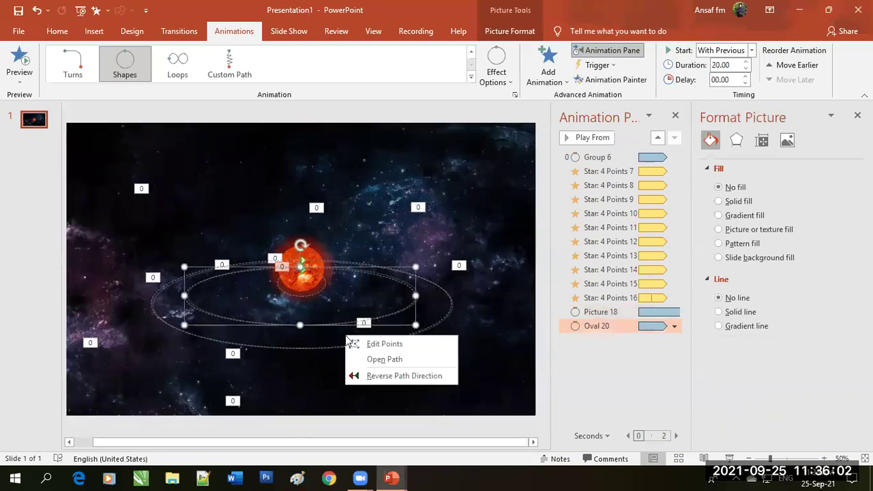
{"action": "key", "text": "Escape"}
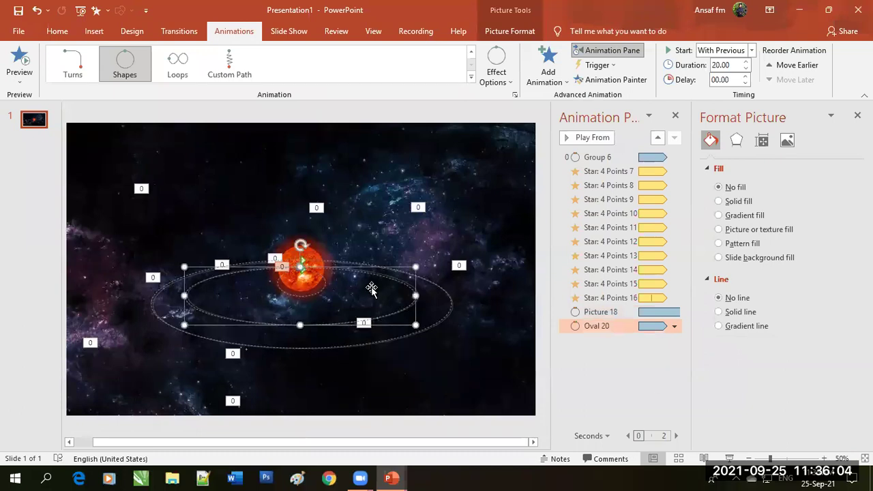
{"action": "right_click", "coordinate": [311, 262]}
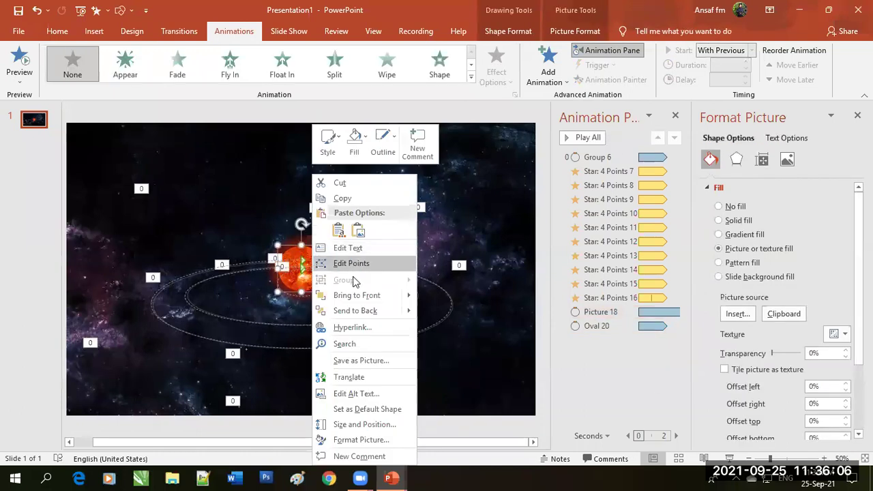
{"action": "left_click", "coordinate": [349, 297]}
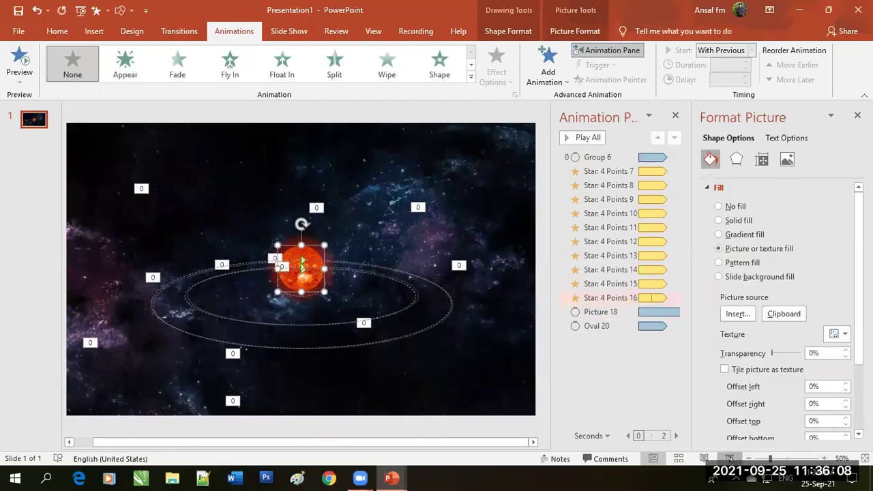
{"action": "left_click", "coordinate": [729, 458]}
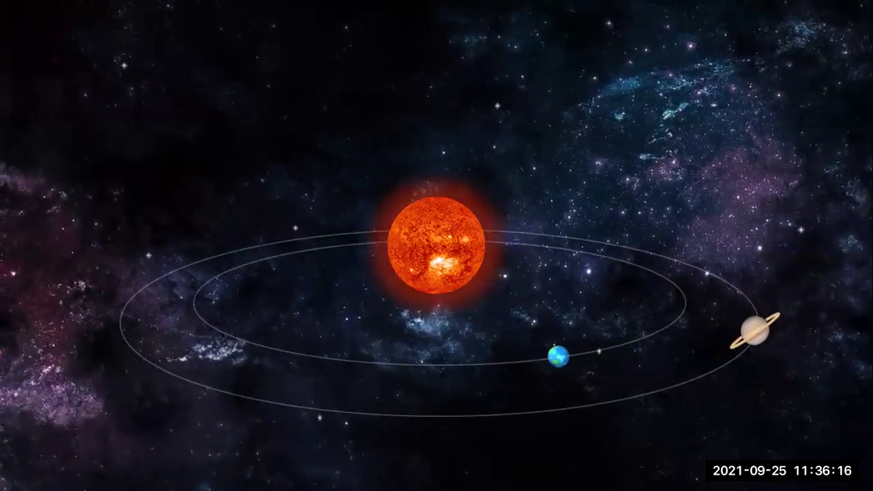
{"action": "key", "text": "Escape"}
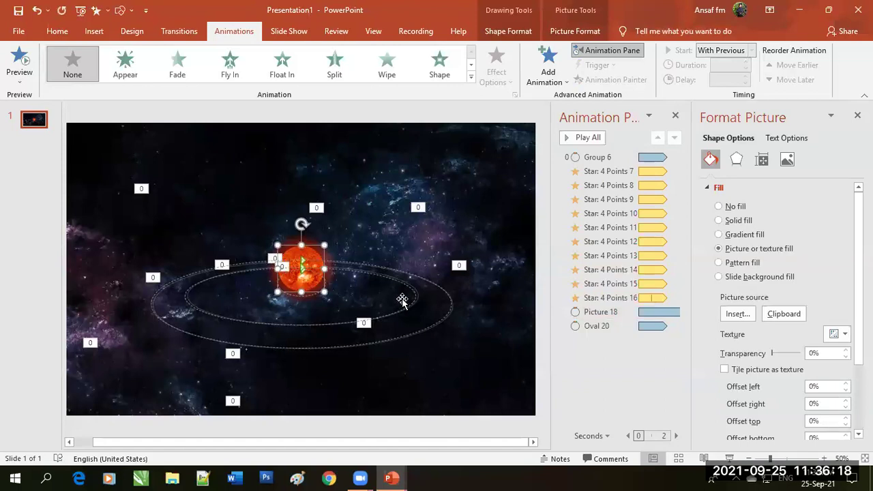
{"action": "right_click", "coordinate": [411, 309]}
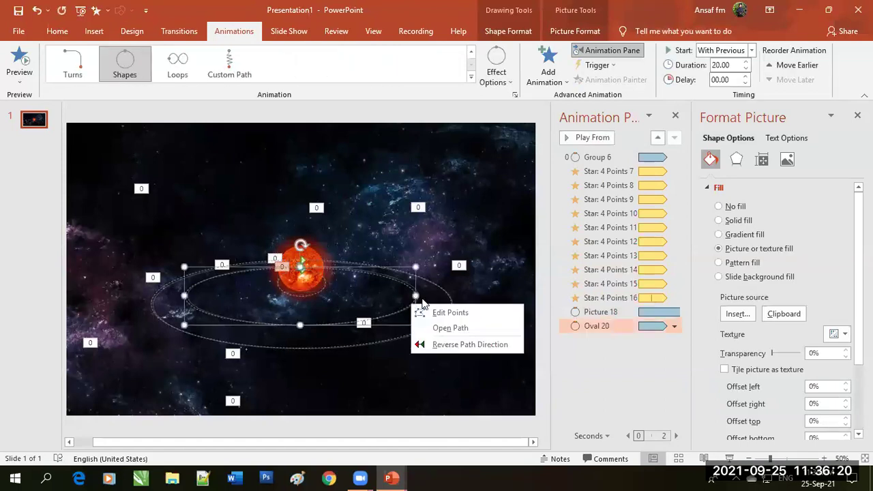
{"action": "left_click", "coordinate": [412, 287]}
{"action": "left_click", "coordinate": [411, 285]}
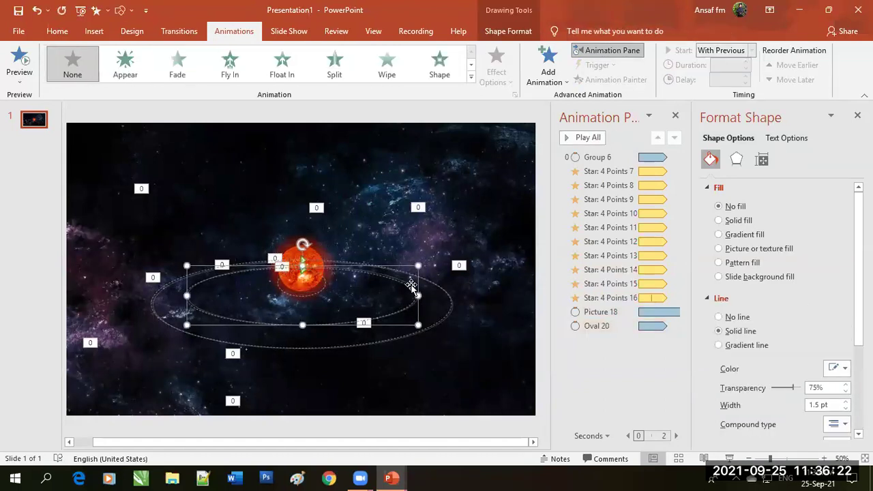
{"action": "right_click", "coordinate": [412, 288]}
{"action": "left_click", "coordinate": [430, 268]}
{"action": "right_click", "coordinate": [403, 154]}
{"action": "left_click", "coordinate": [437, 271]}
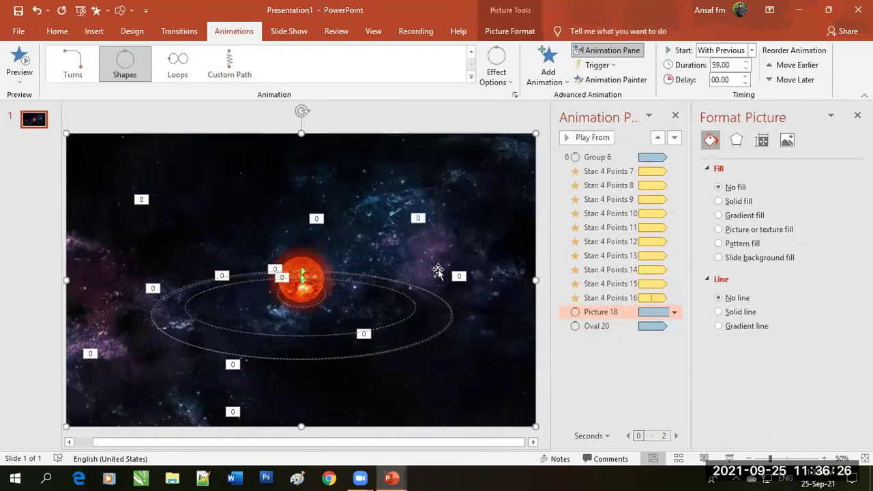
{"action": "left_click", "coordinate": [729, 458]}
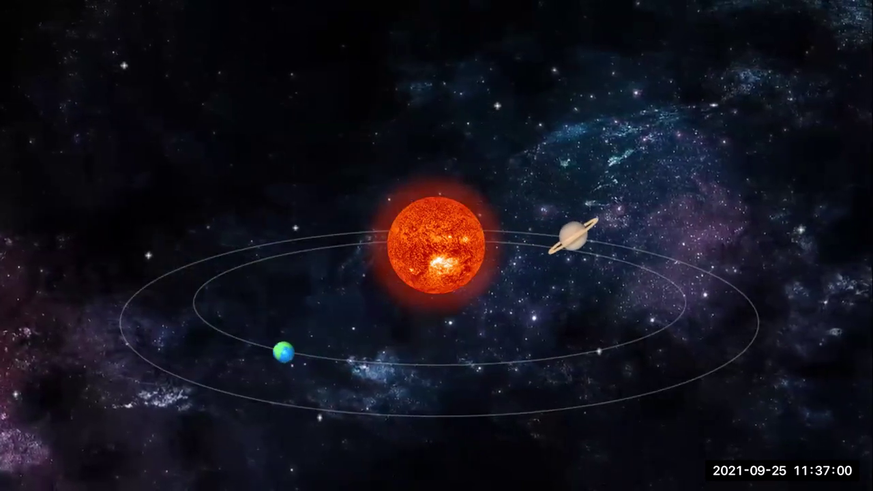
{"action": "key", "text": "Escape"}
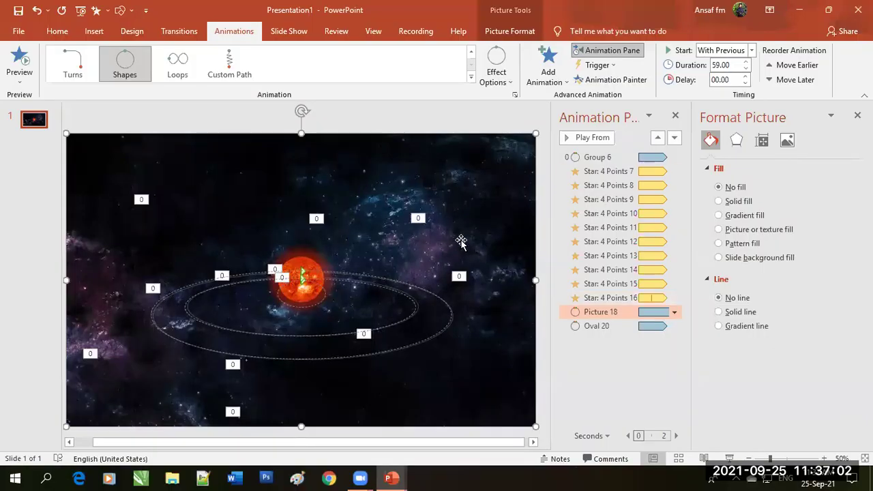
{"action": "left_click", "coordinate": [57, 31]}
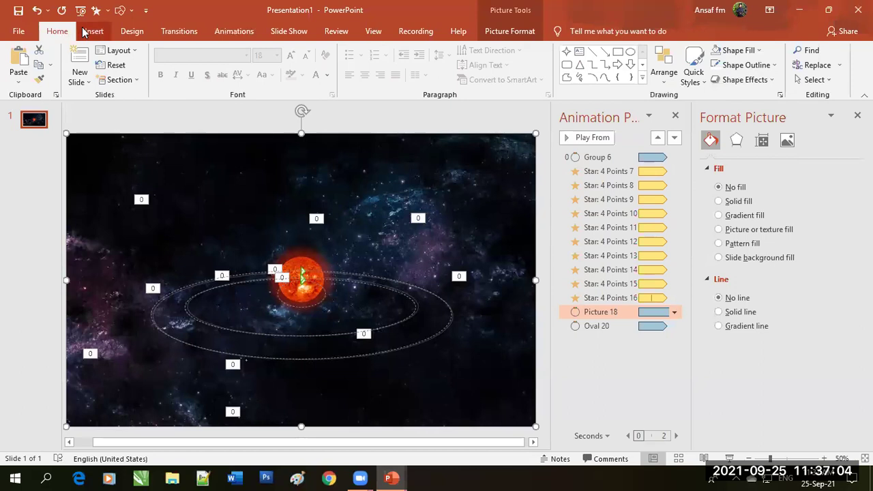
{"action": "left_click", "coordinate": [98, 37]}
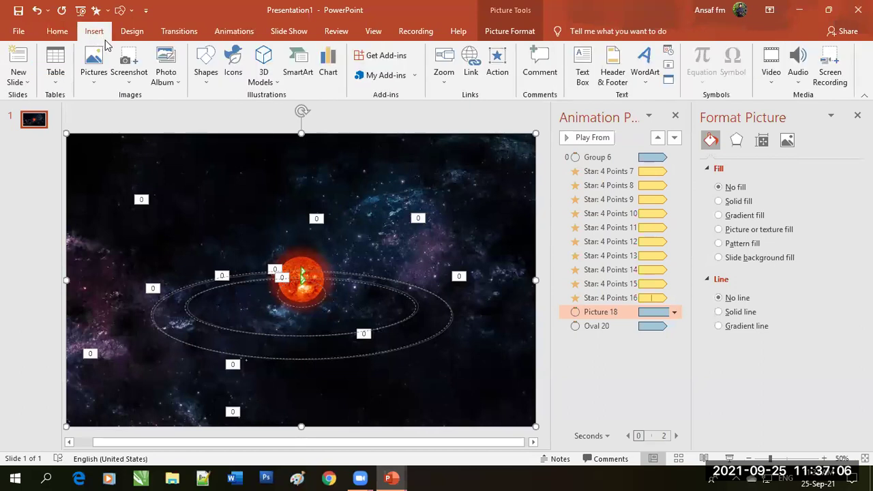
{"action": "left_click", "coordinate": [203, 84]}
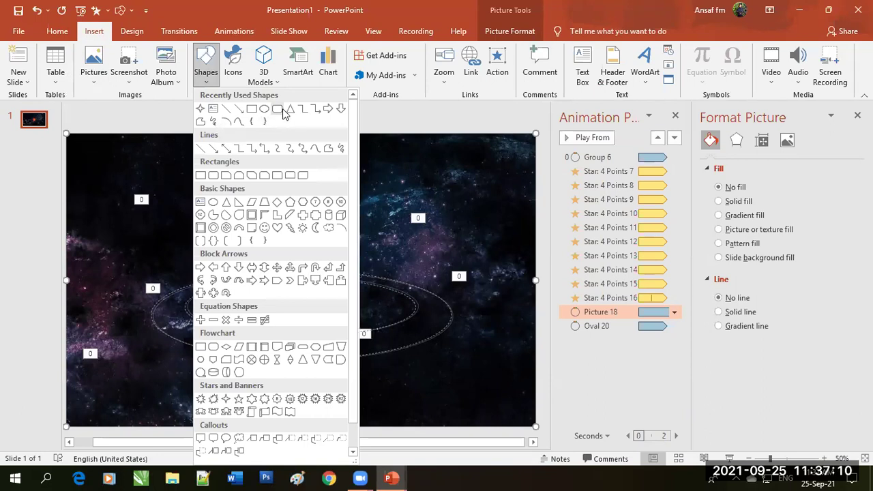
{"action": "left_click", "coordinate": [265, 207]}
{"action": "left_click_drag", "start_coordinate": [470, 327], "coordinate": [483, 363]}
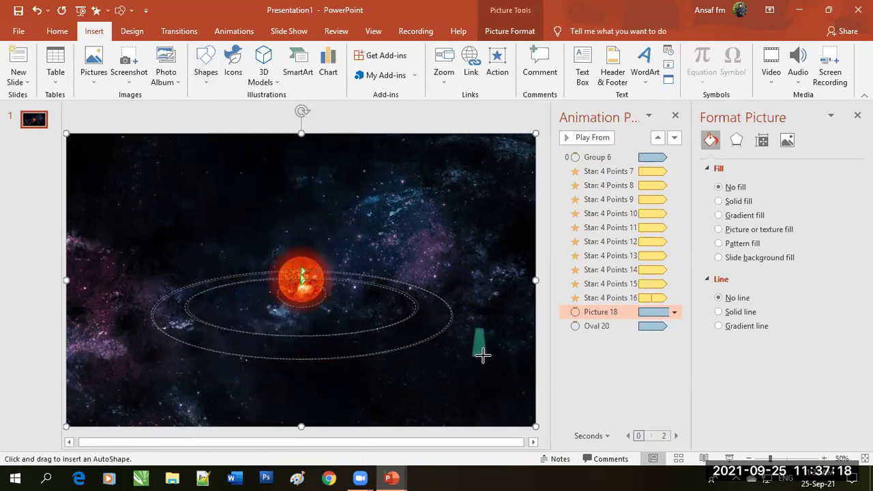
{"action": "left_click_drag", "start_coordinate": [483, 363], "coordinate": [478, 340]}
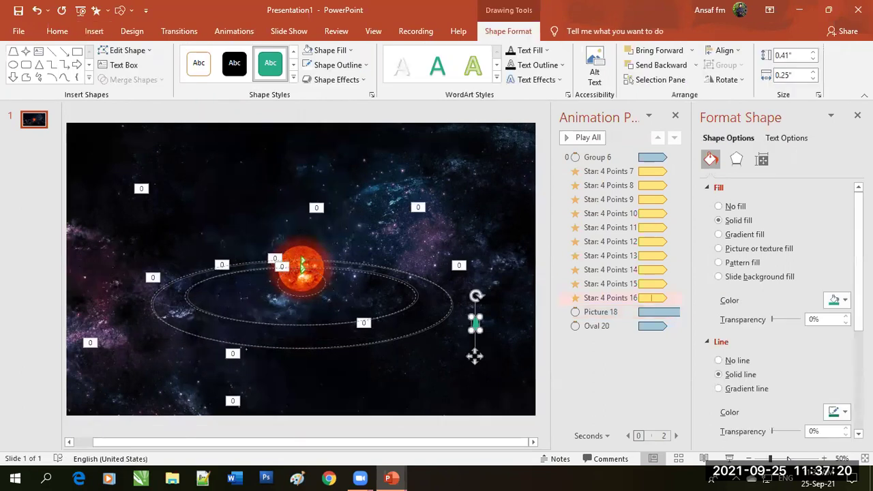
{"action": "scroll", "coordinate": [475, 357], "scroll_direction": "up", "scroll_amount": 5}
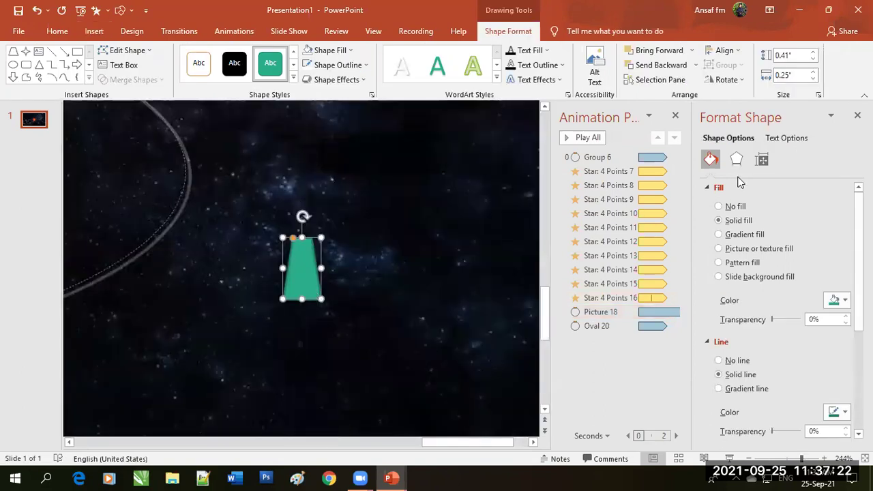
{"action": "left_click", "coordinate": [845, 301]}
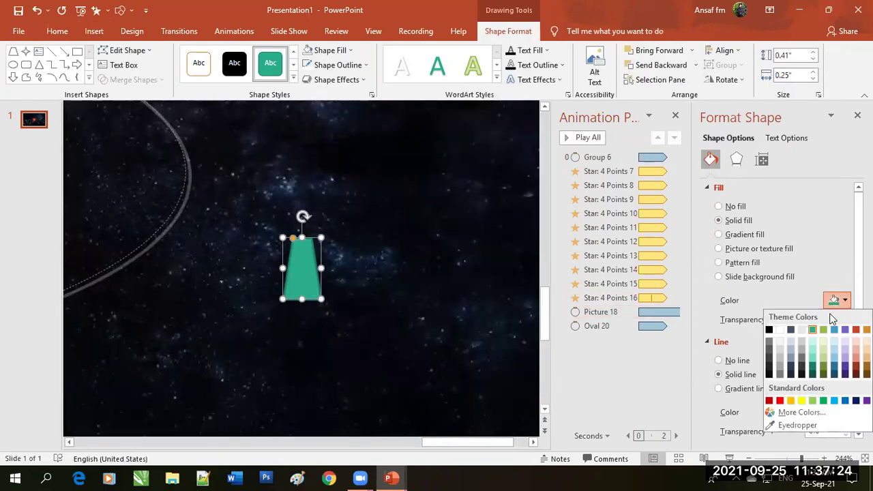
{"action": "left_click", "coordinate": [780, 330]}
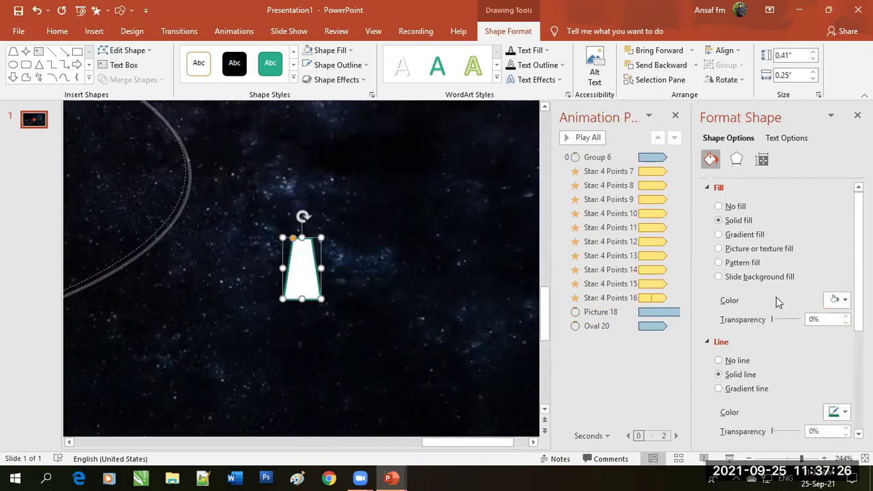
{"action": "left_click", "coordinate": [844, 412]}
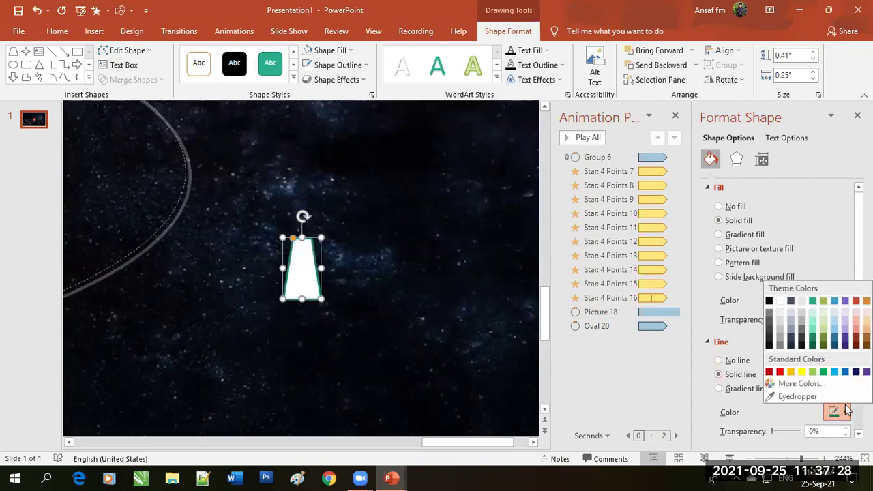
{"action": "left_click", "coordinate": [769, 301]}
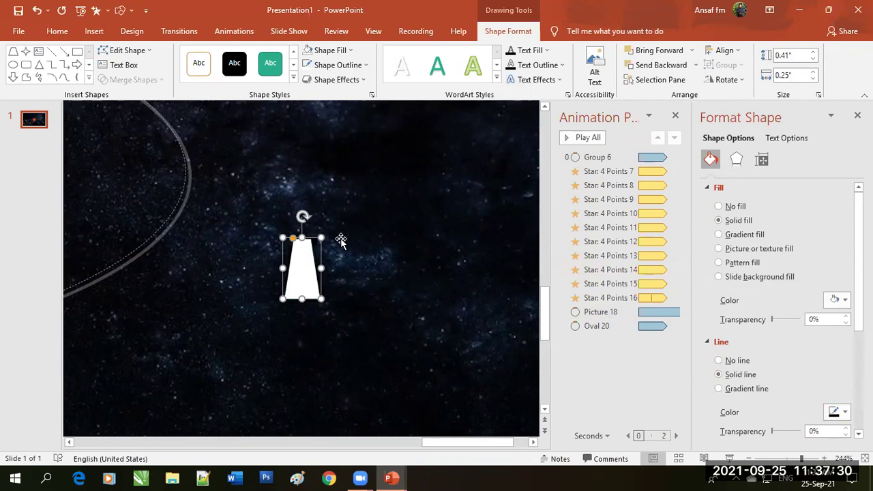
{"action": "left_click_drag", "start_coordinate": [323, 274], "coordinate": [299, 272]}
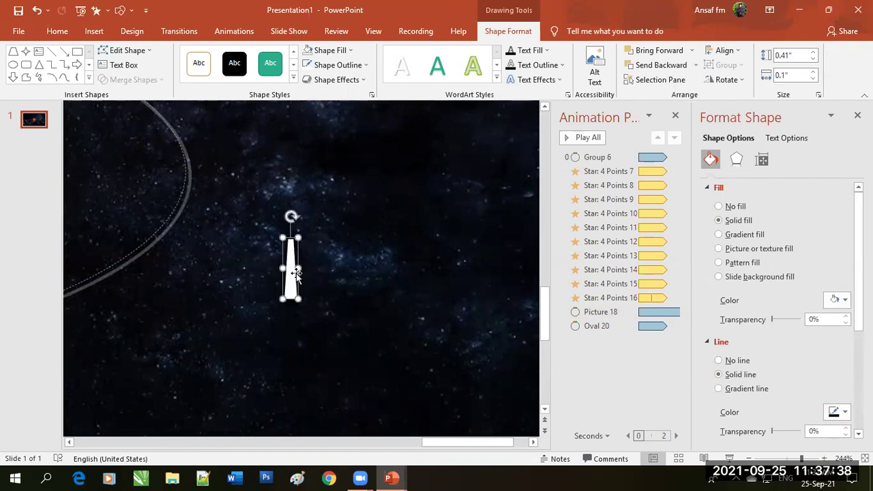
Replace the trapezoid with a small teal teardrop whose tip is stretched toward the upper right.
{"action": "key", "text": "Delete"}
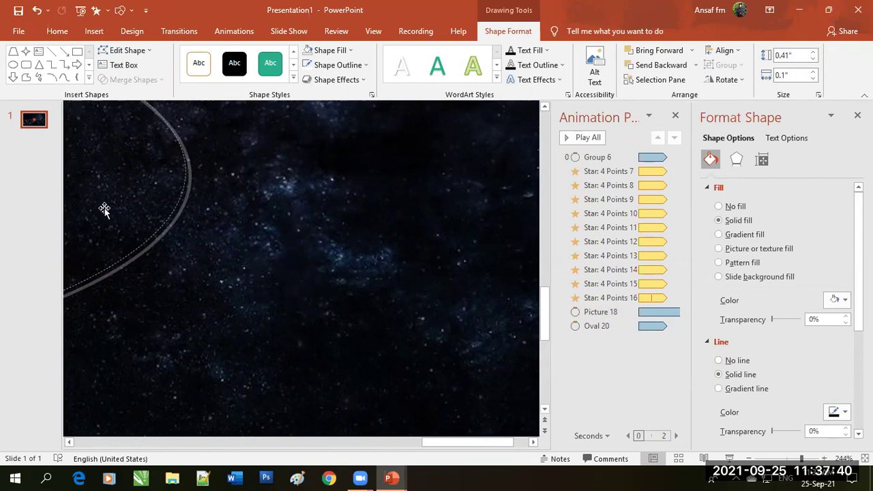
{"action": "left_click", "coordinate": [92, 32]}
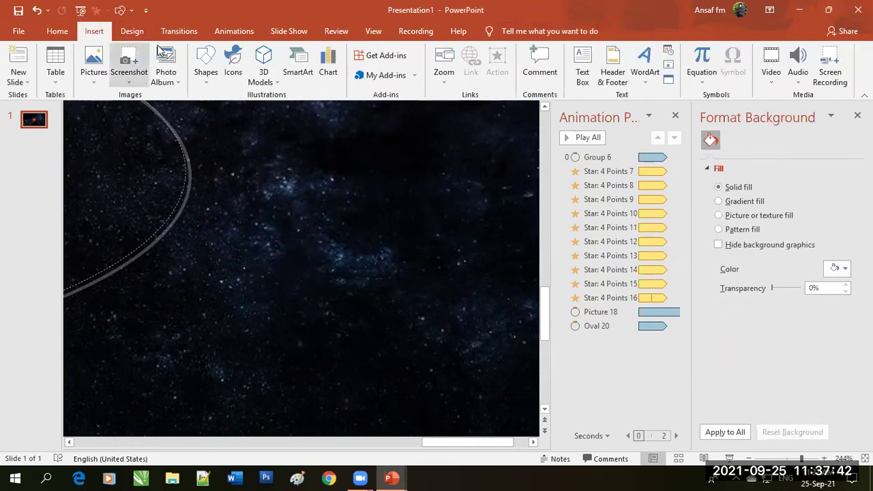
{"action": "left_click", "coordinate": [207, 75]}
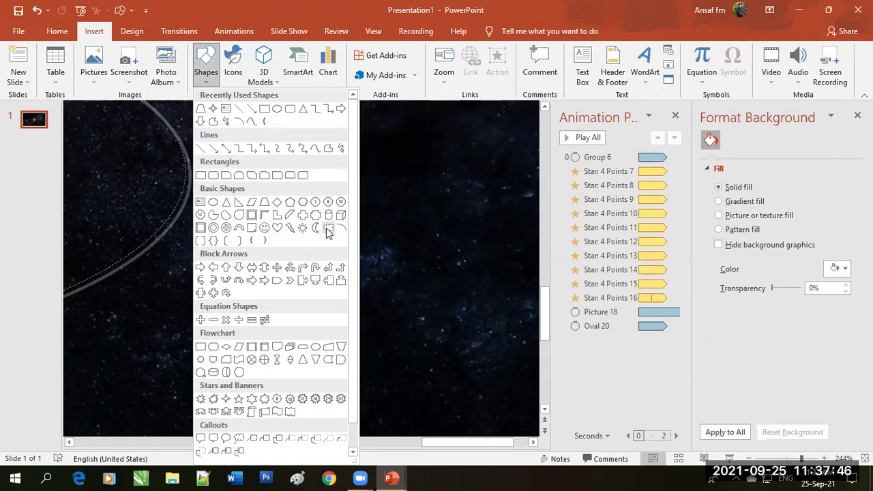
{"action": "left_click", "coordinate": [240, 221]}
{"action": "mouse_move", "coordinate": [336, 244]}
{"action": "left_mouse_down"}
{"action": "mouse_move", "coordinate": [387, 296]}
{"action": "mouse_move", "coordinate": [380, 288]}
{"action": "left_mouse_up"}
{"action": "left_click_drag", "start_coordinate": [380, 247], "coordinate": [411, 228]}
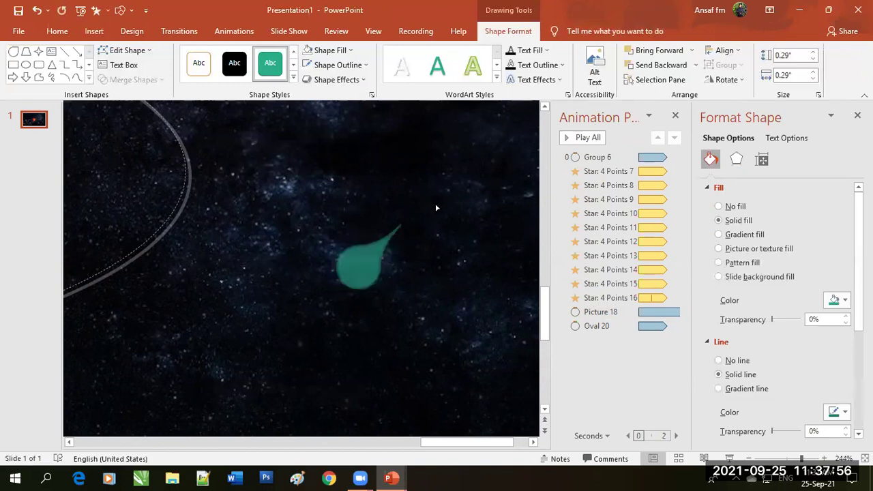
{"action": "left_click", "coordinate": [360, 272]}
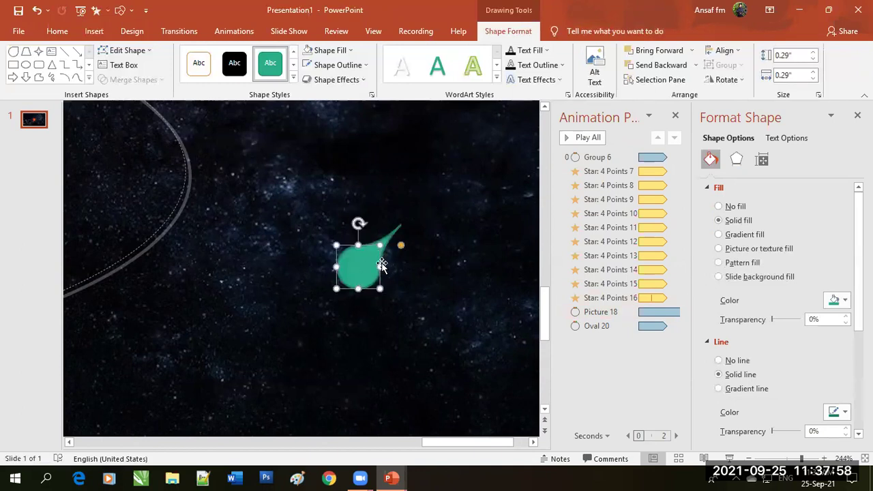